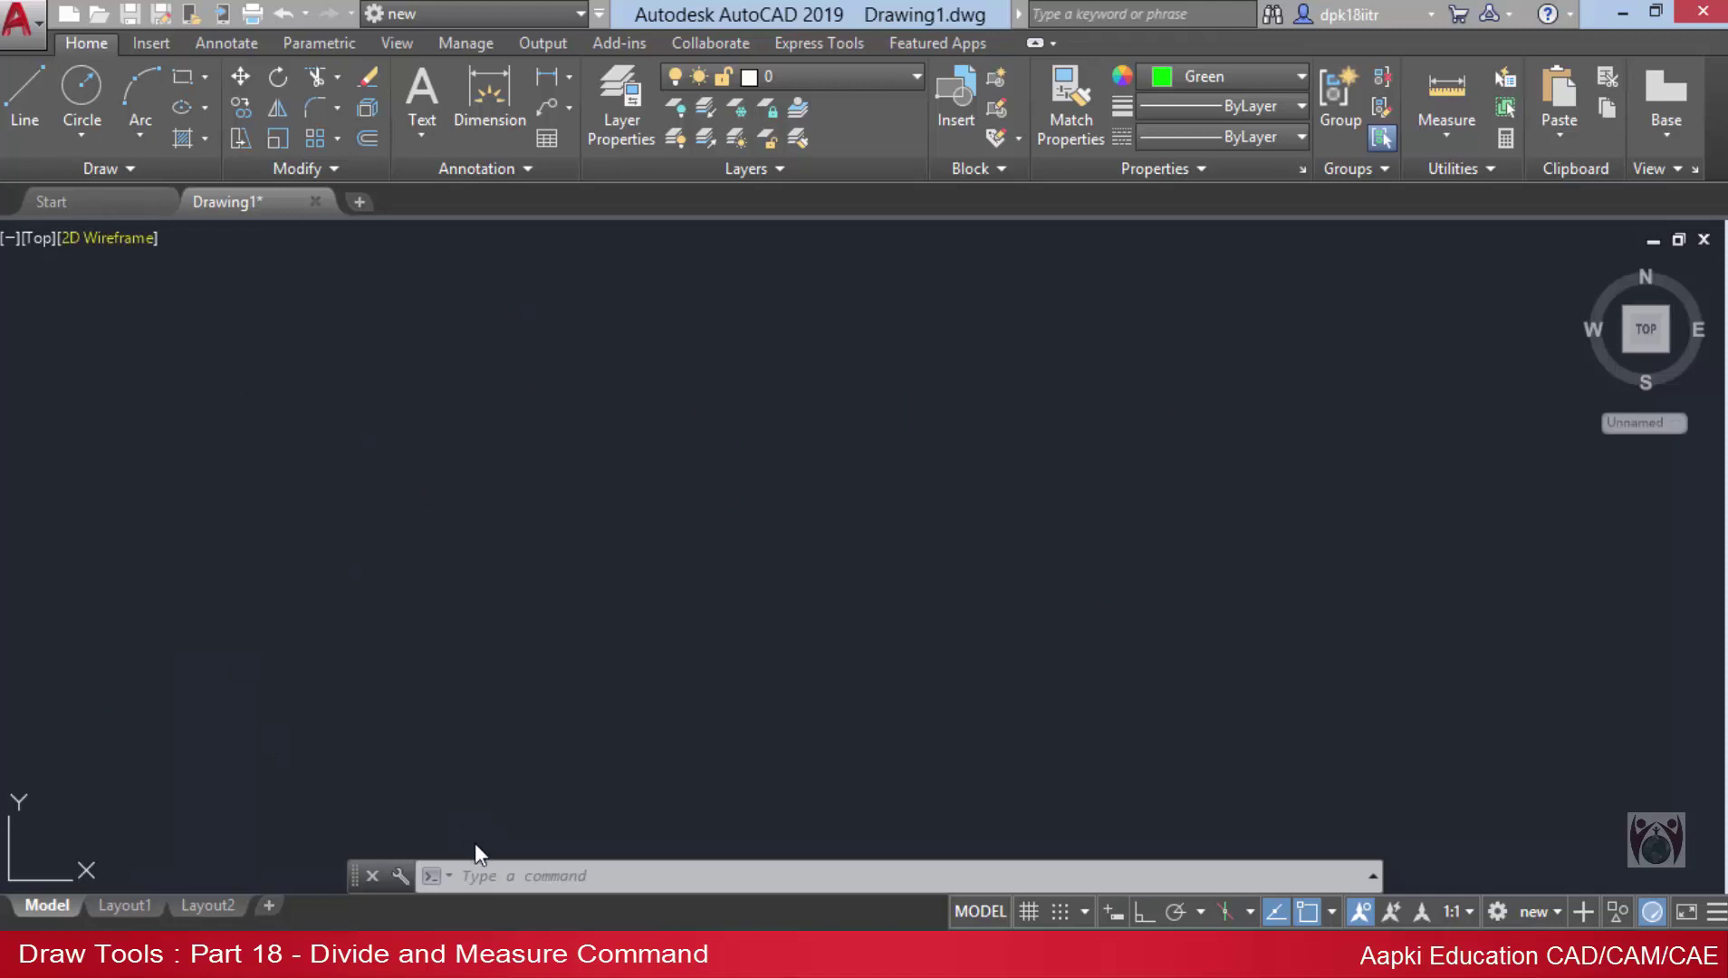
Turn on Dynamic Input and Ortho and draw a 100-unit horizontal line.
text(l)
key(Return)
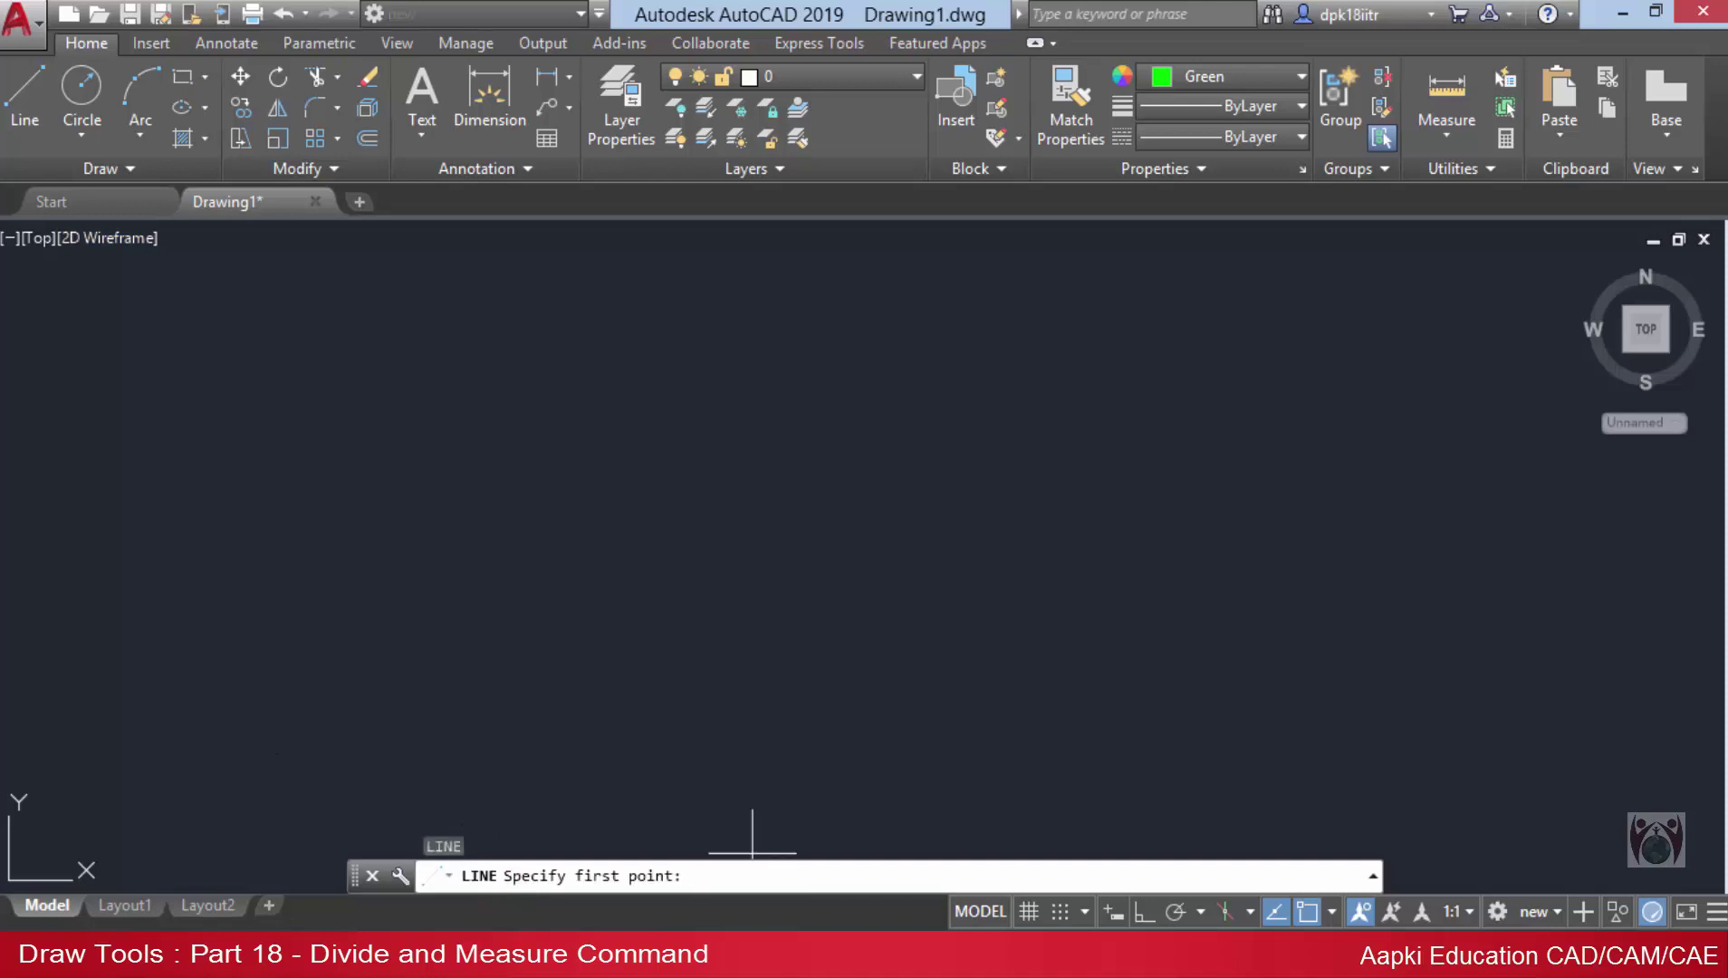
click(1115, 910)
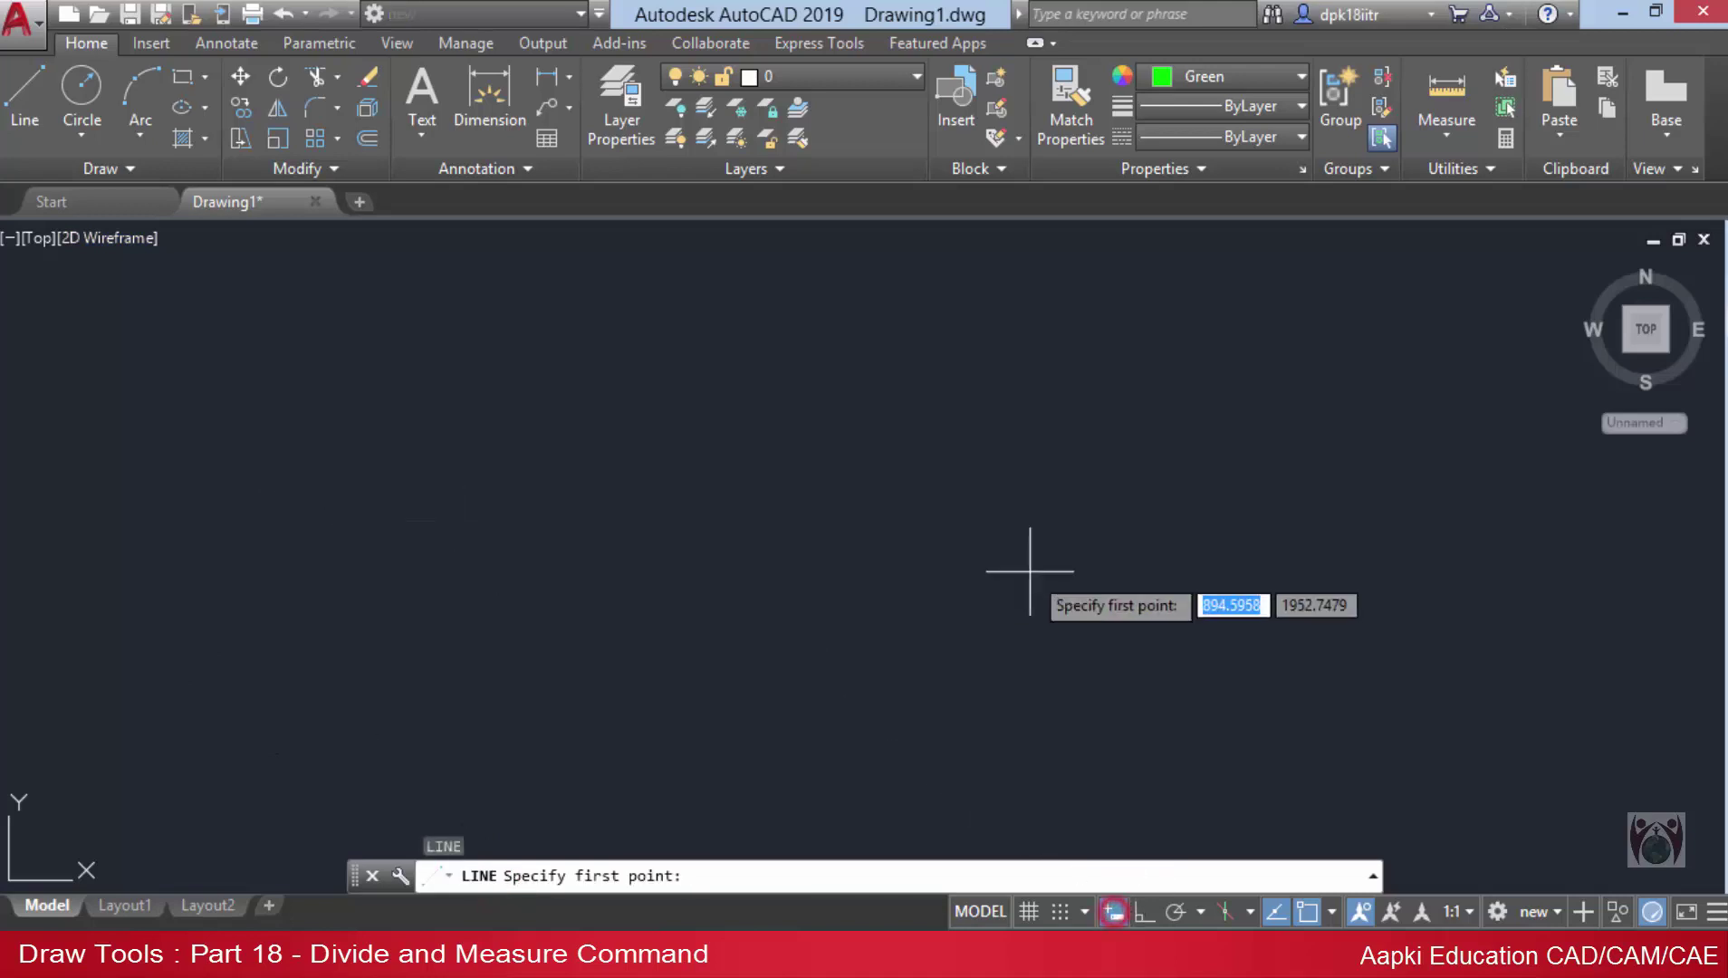
click(313, 464)
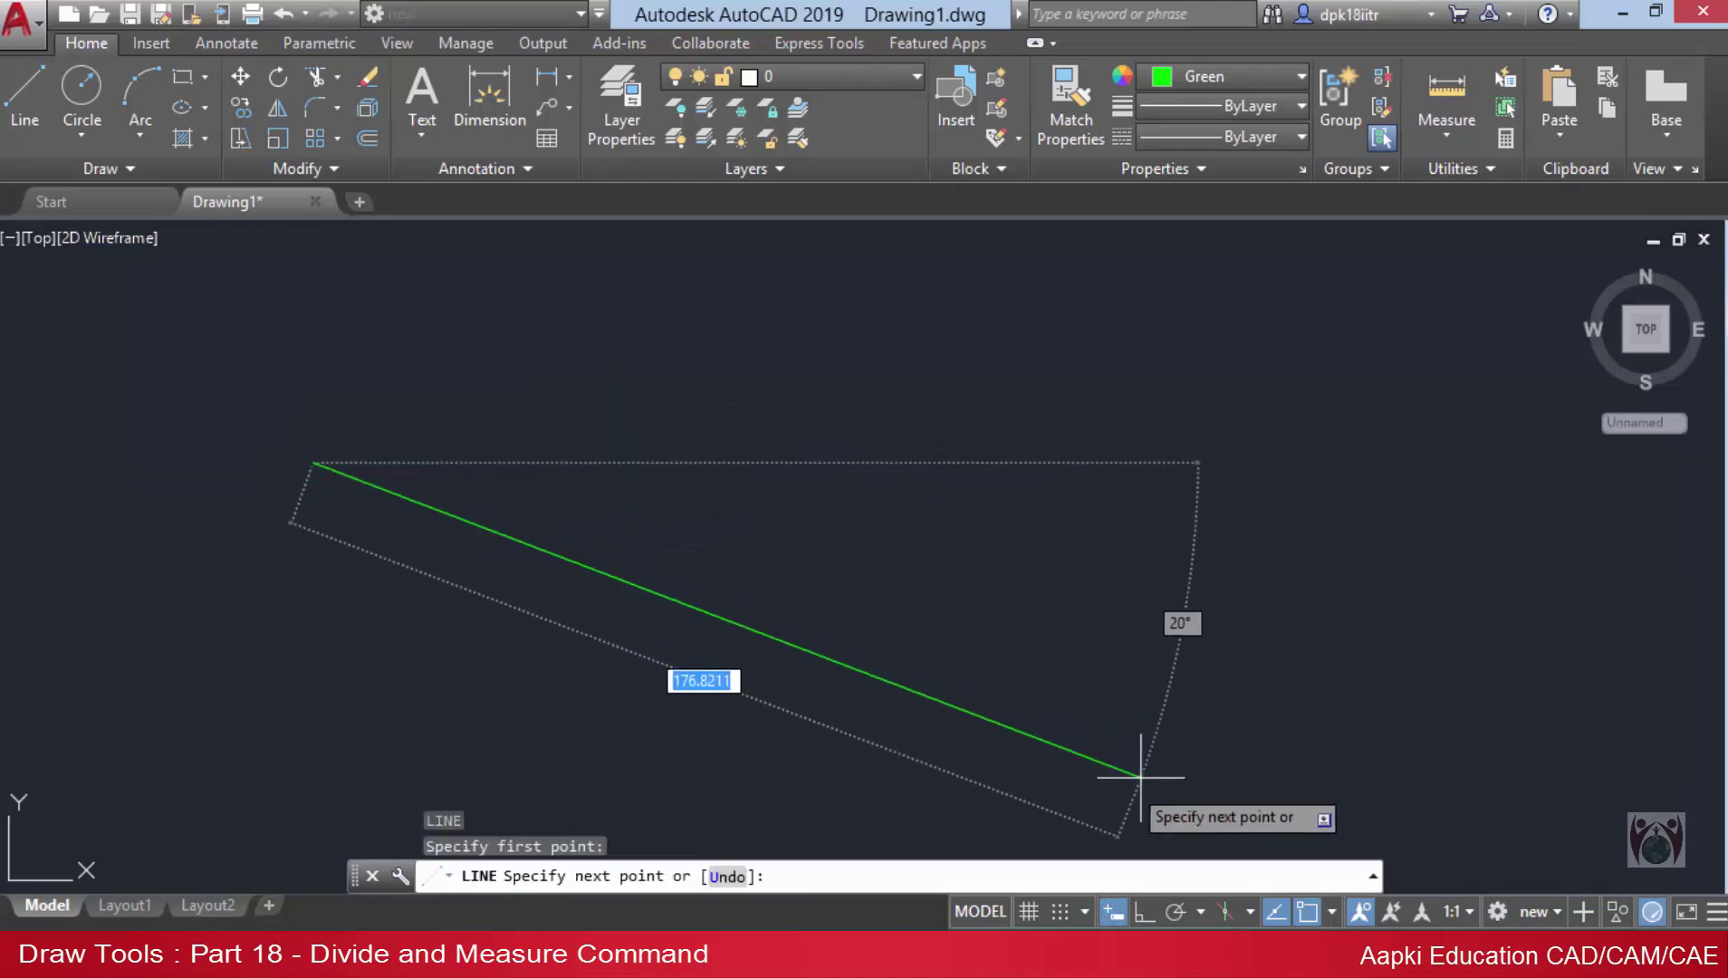
click(1145, 911)
text(10)
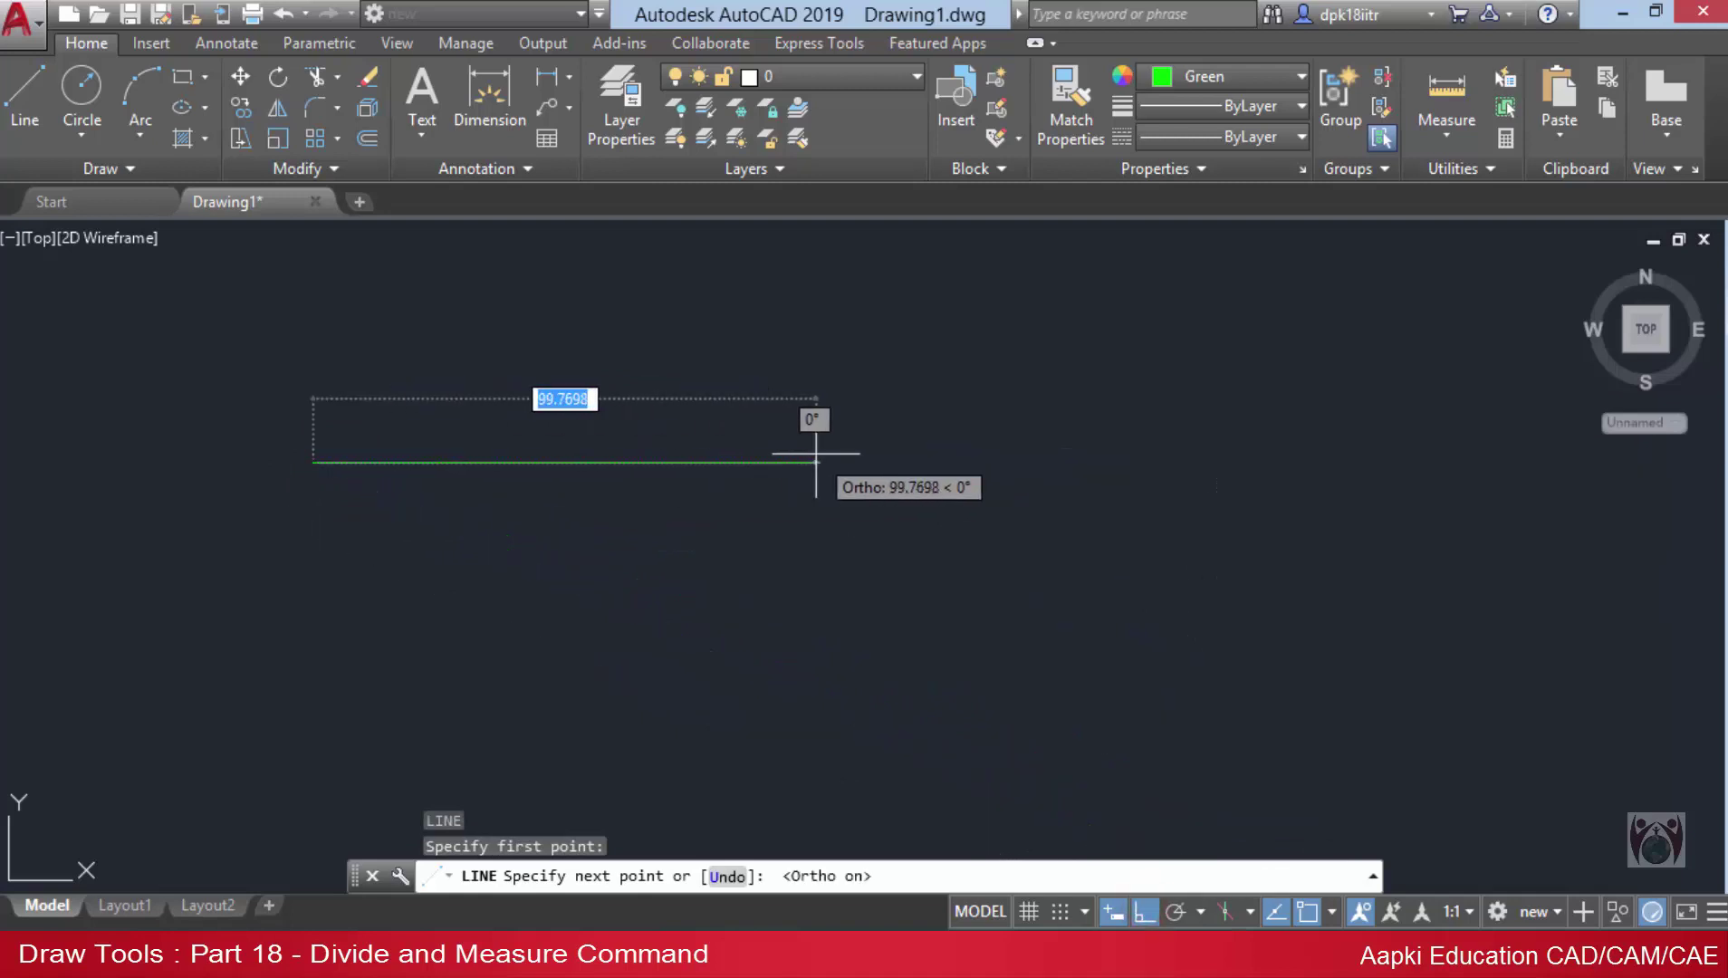
key(Return)
key(ctrl+z)
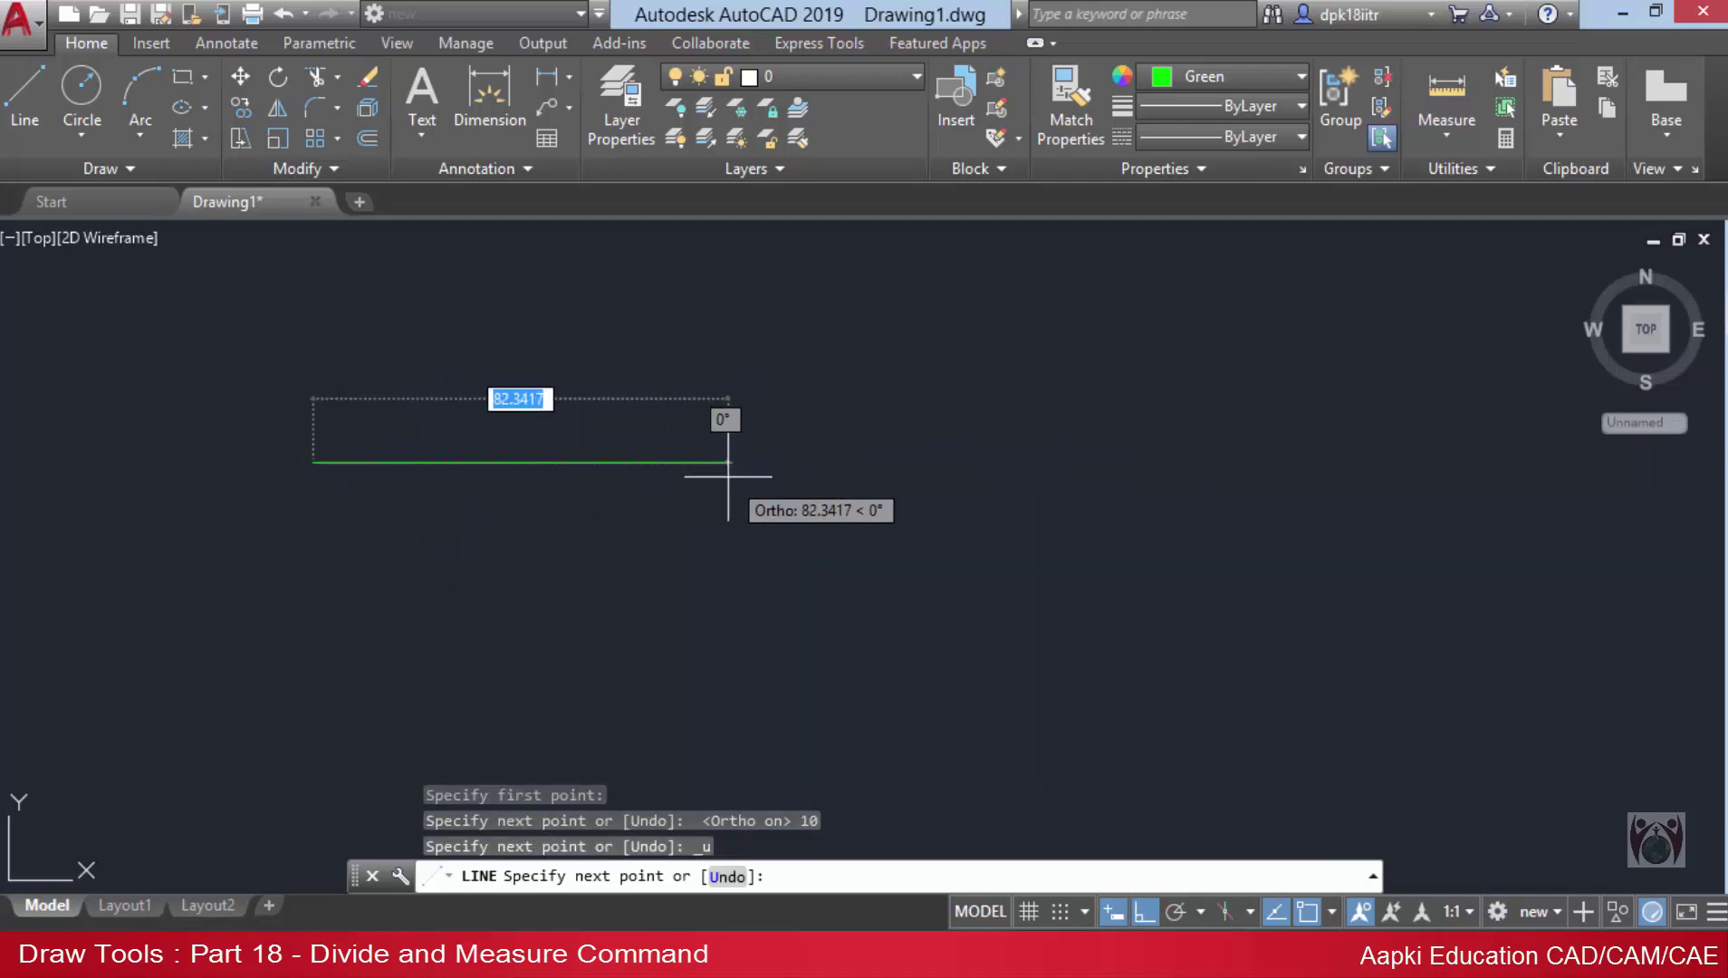
text(100)
key(Return)
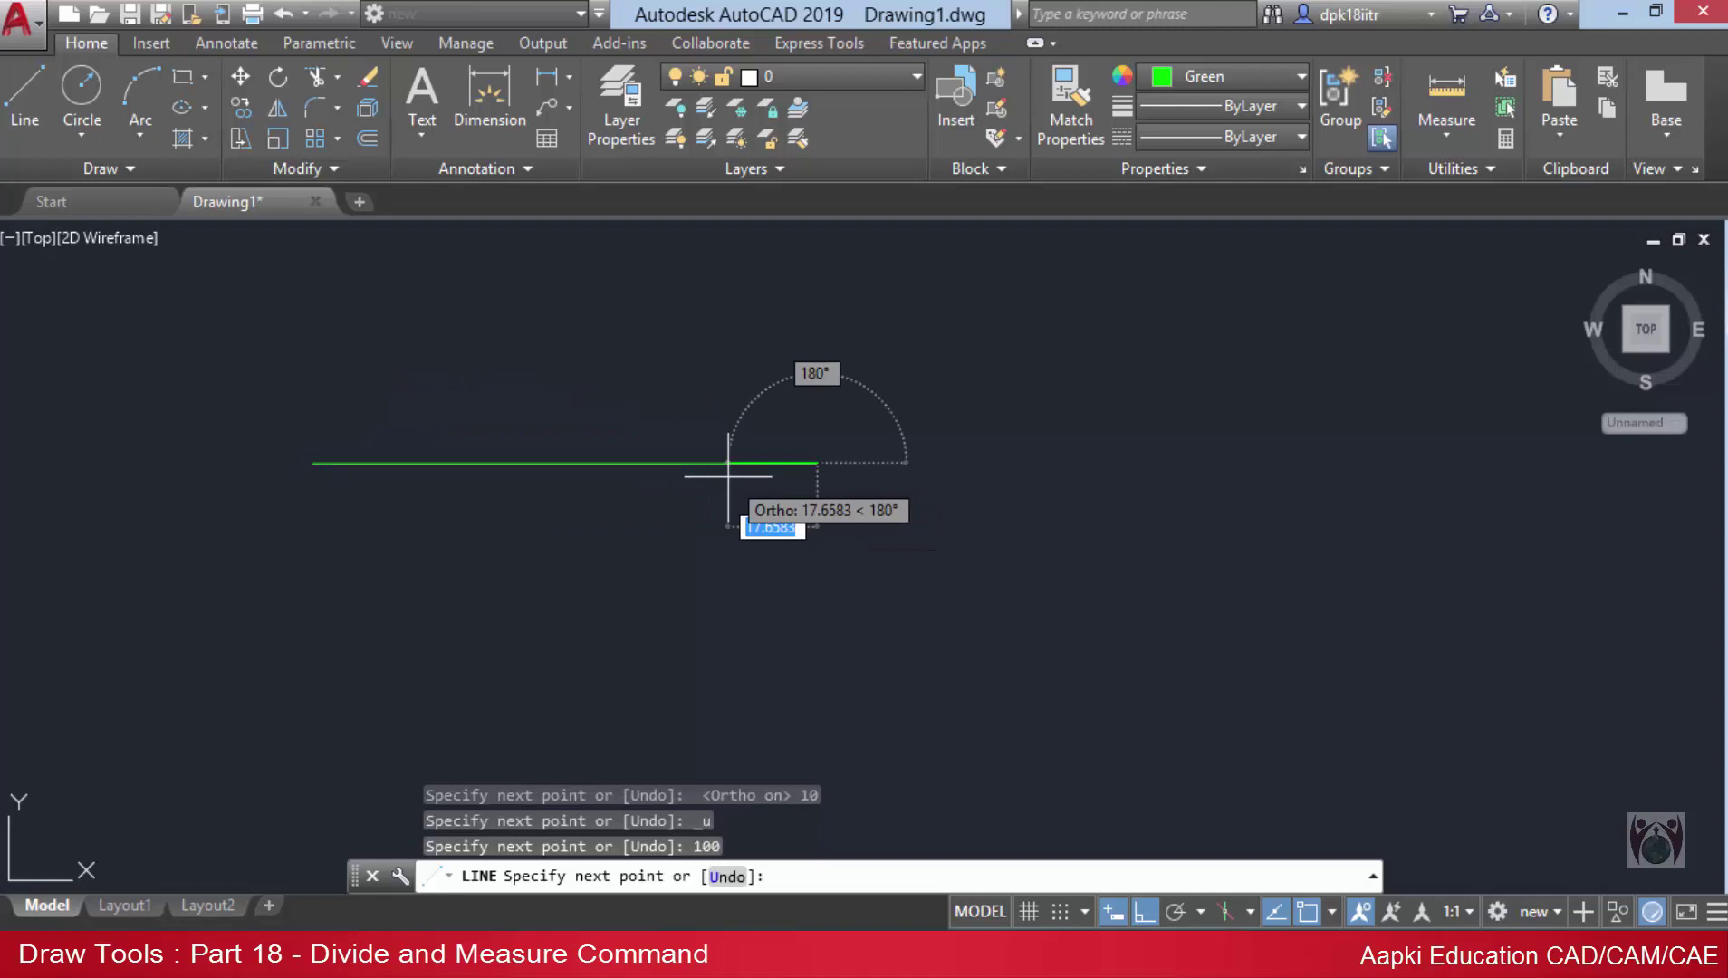
right_click(790, 511)
click(851, 529)
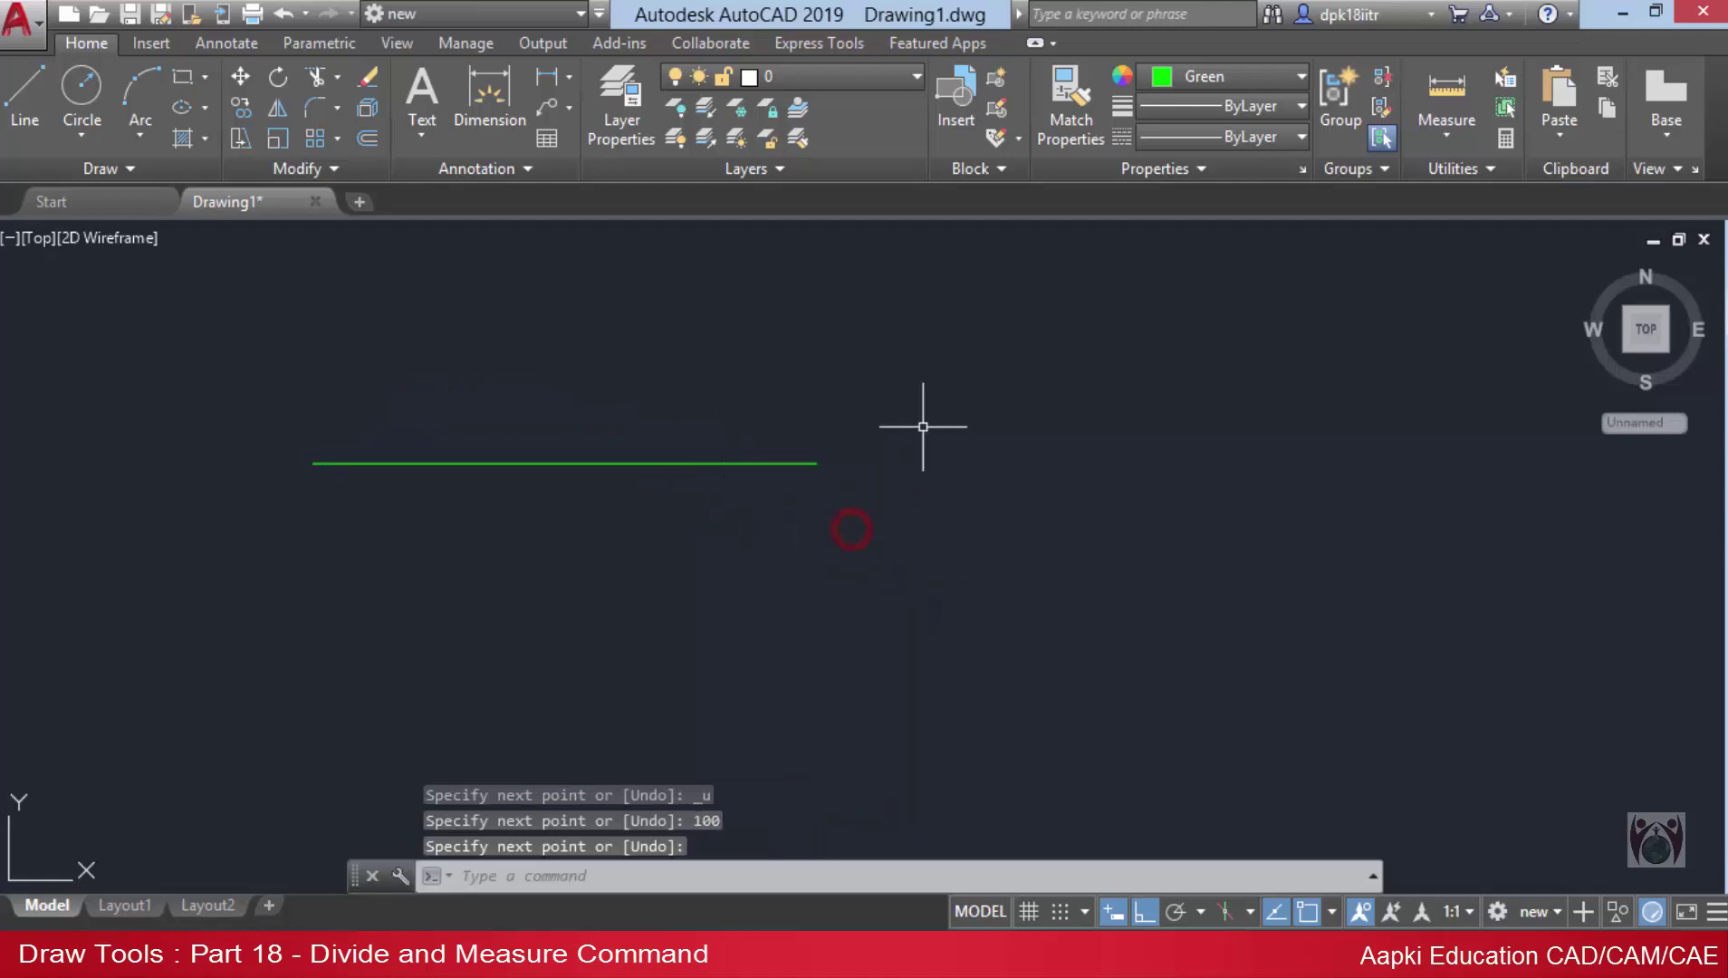
Draw a second 100-unit horizontal line below the first and centre both in view.
text(l)
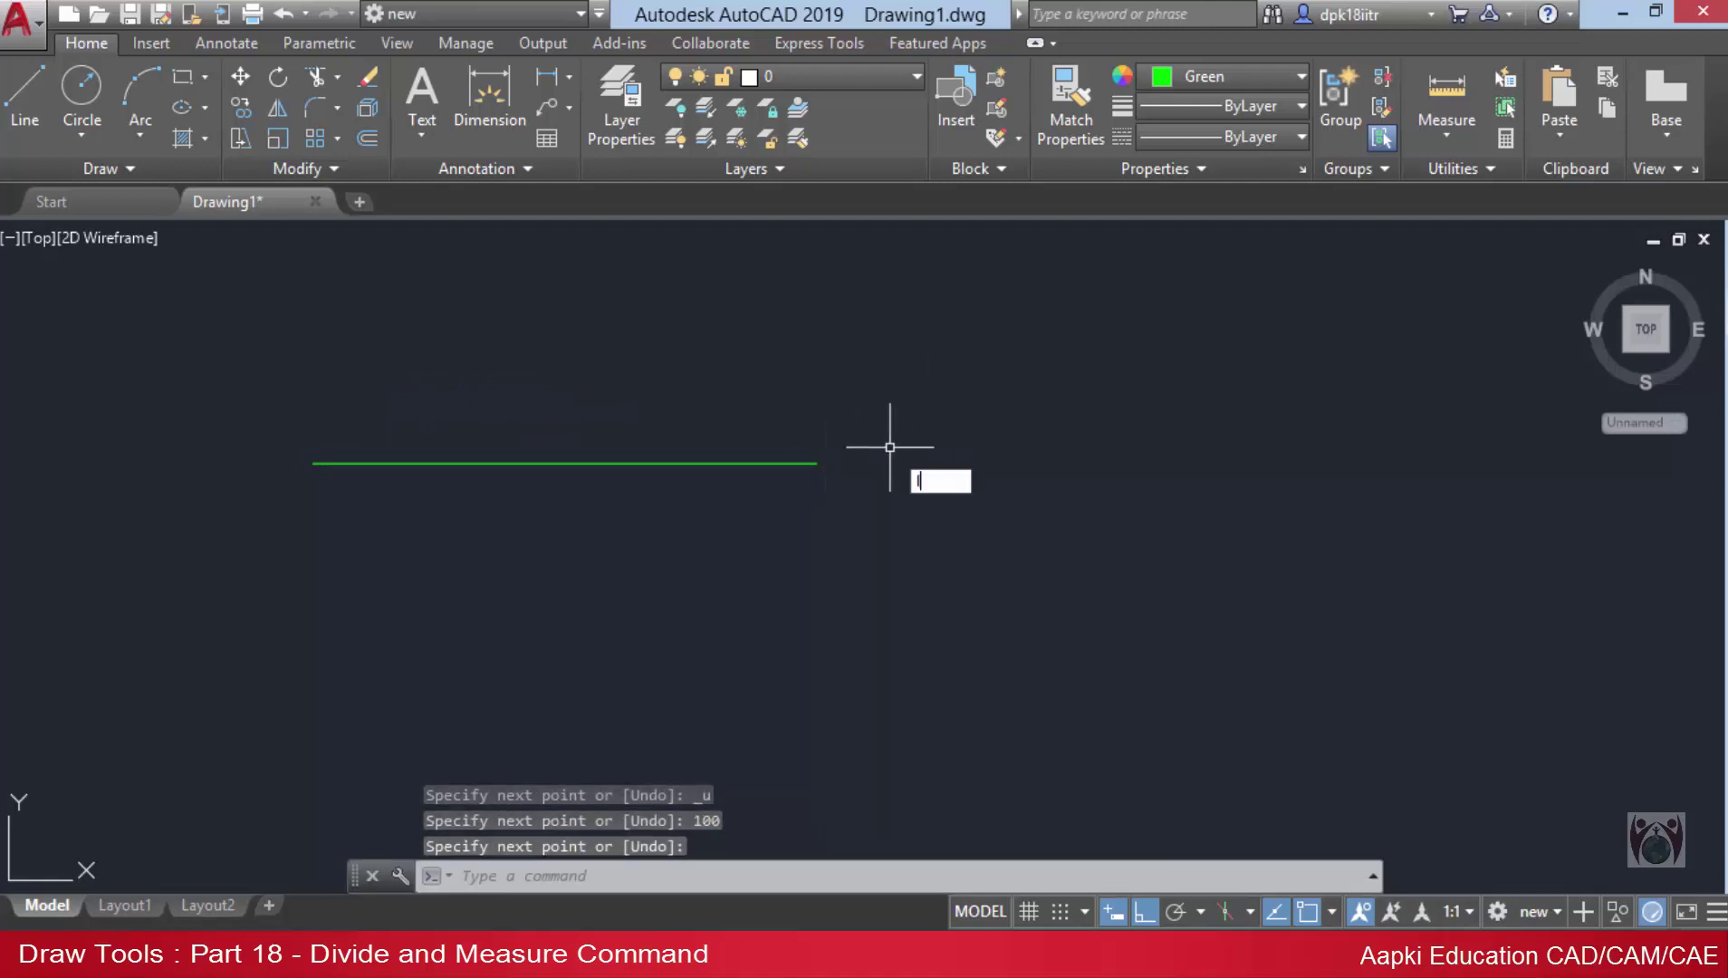
key(Return)
click(312, 643)
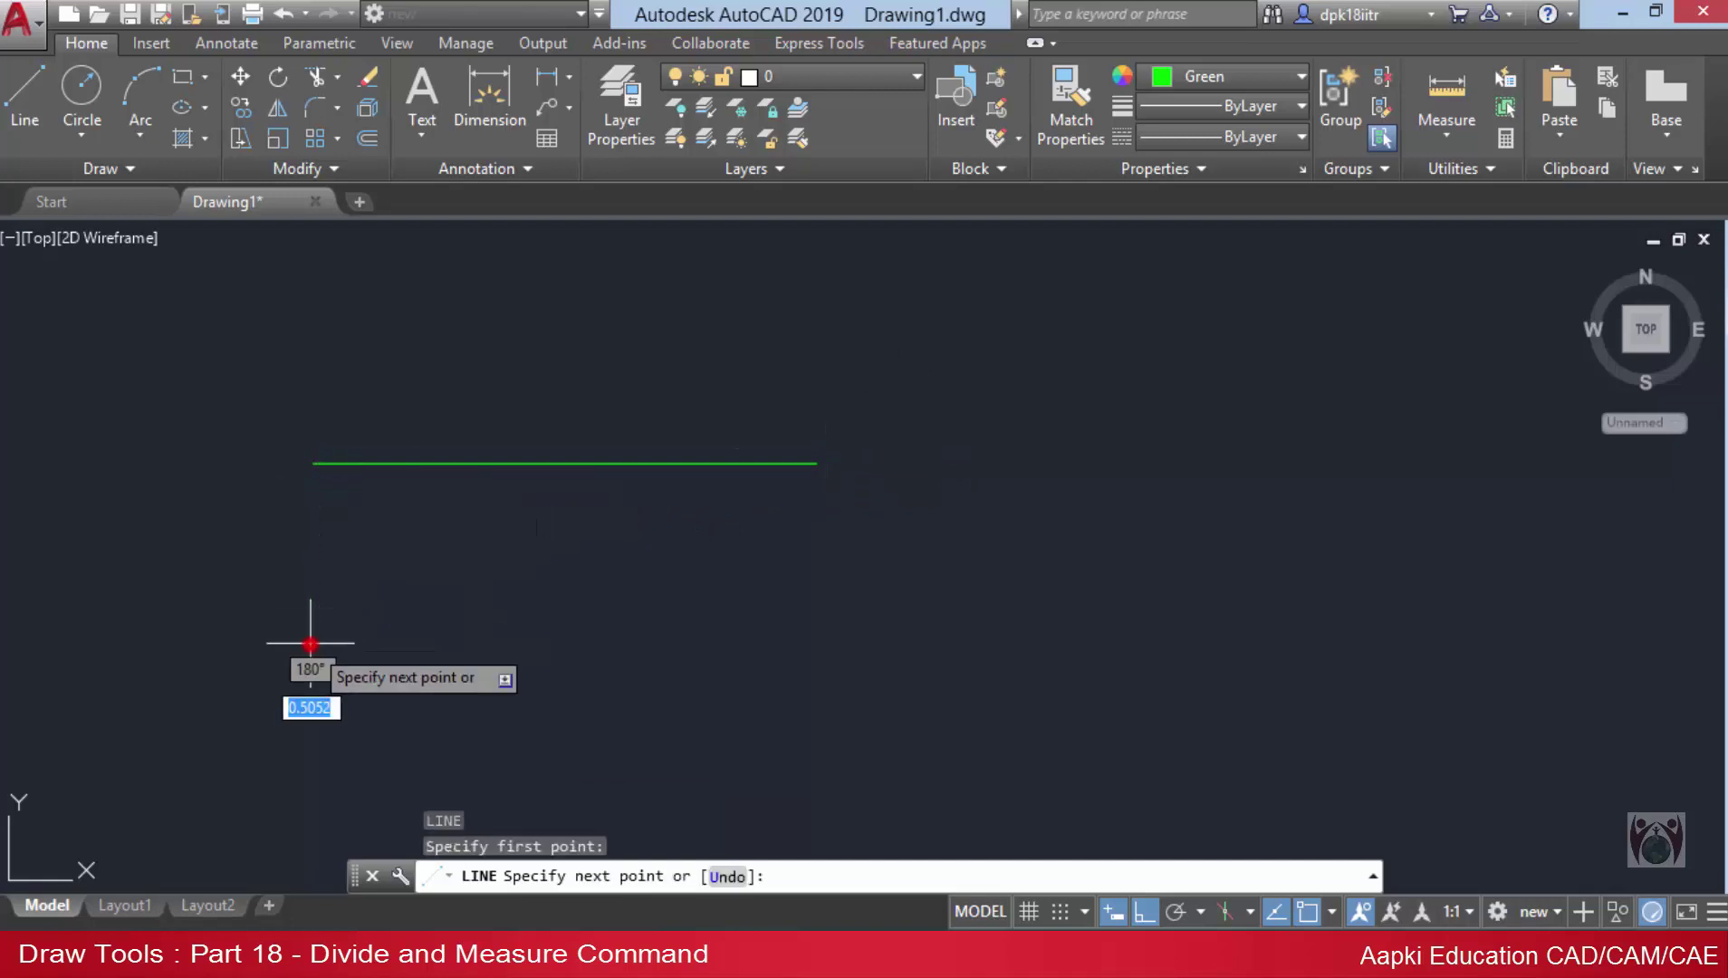
text(100)
key(Return)
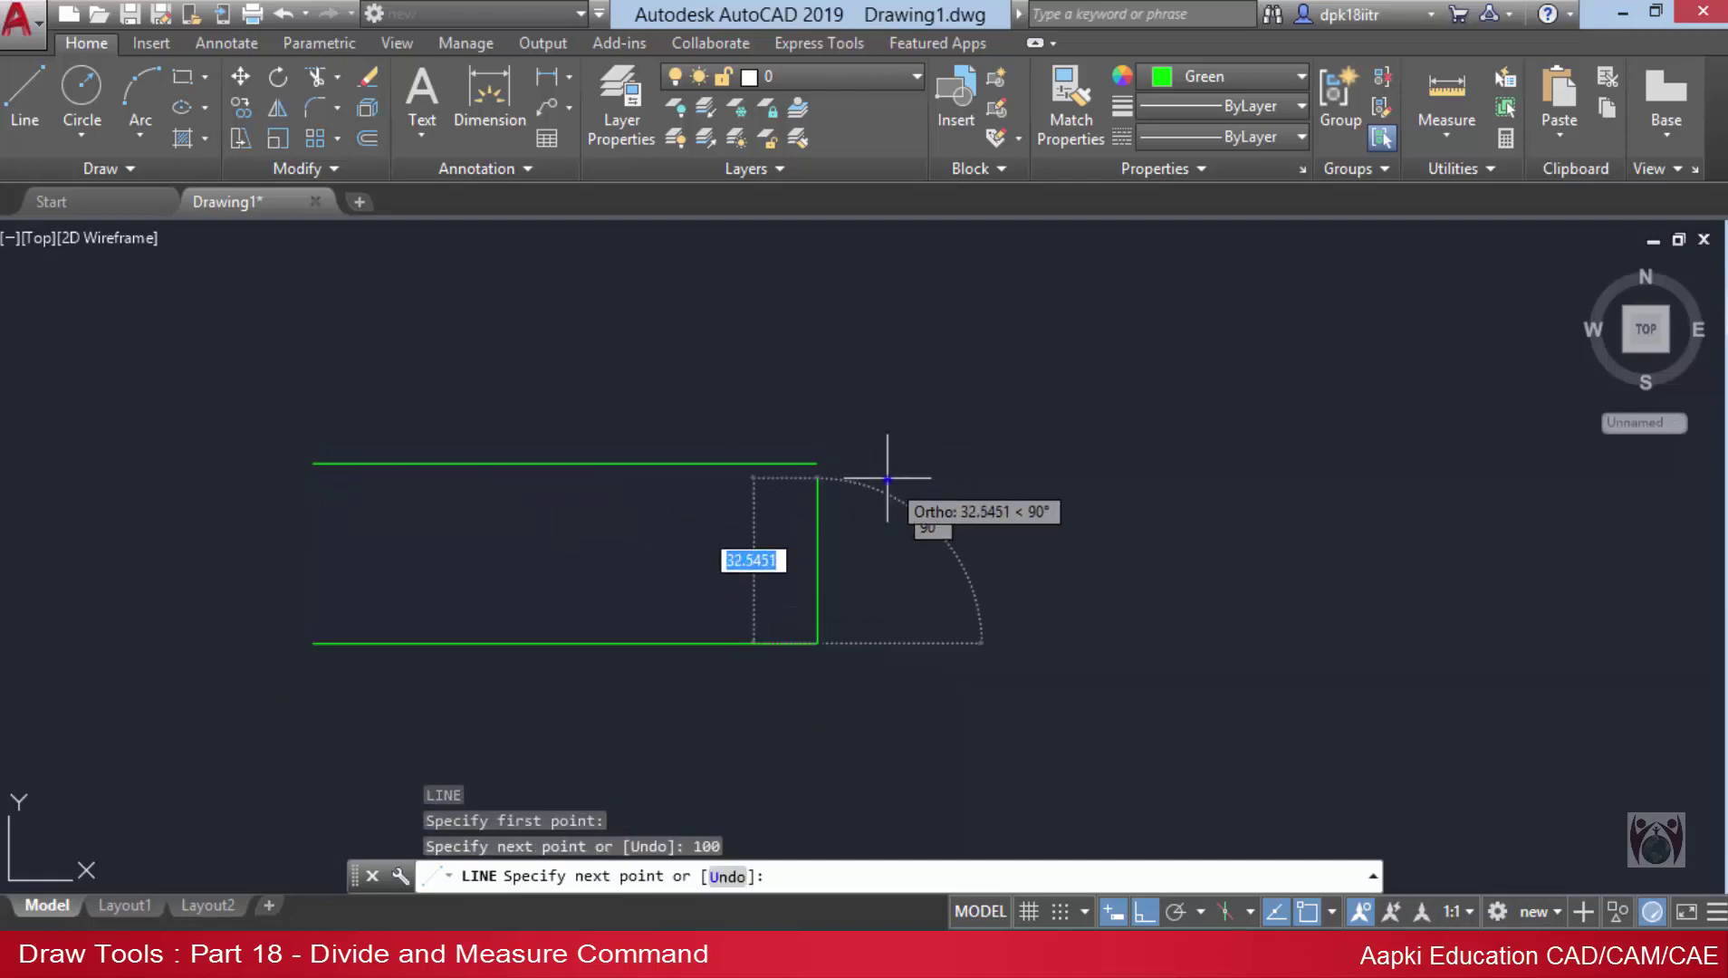
right_click(883, 480)
click(905, 490)
middle_drag(891, 542, 1032, 509)
scroll(763, 462, up, 2)
mouse_move(763, 461)
middle_down()
mouse_move(813, 462)
mouse_move(734, 466)
mouse_move(798, 465)
mouse_move(799, 429)
middle_up()
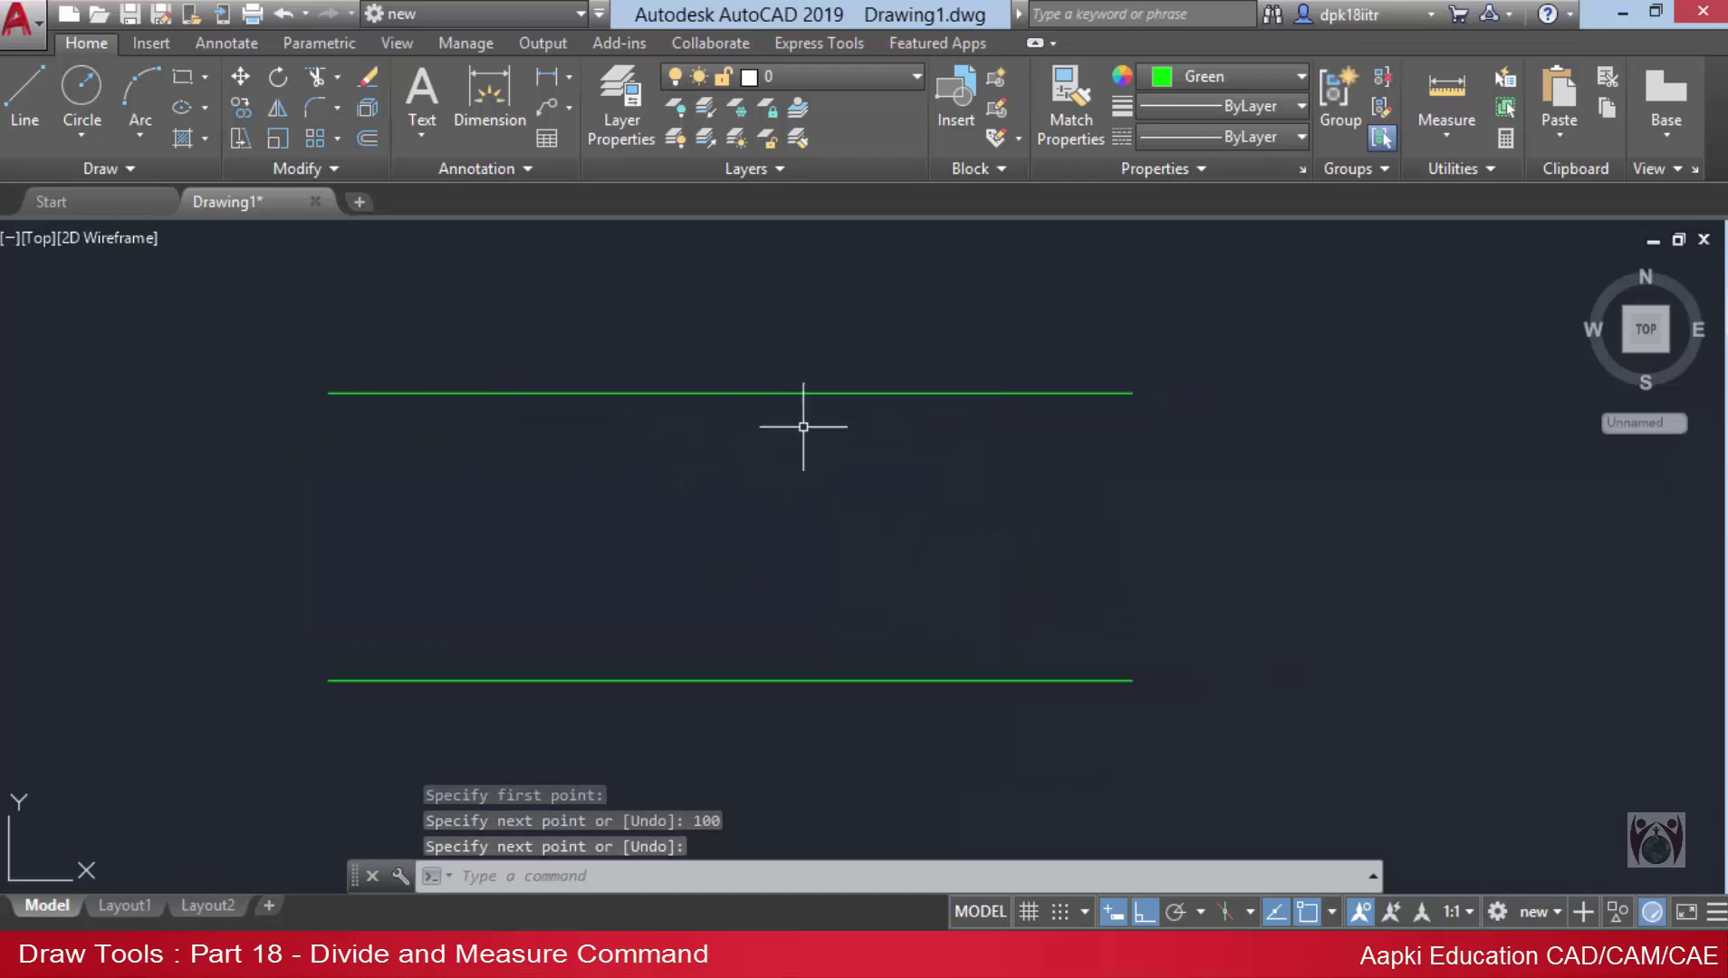
middle_drag(532, 468, 804, 442)
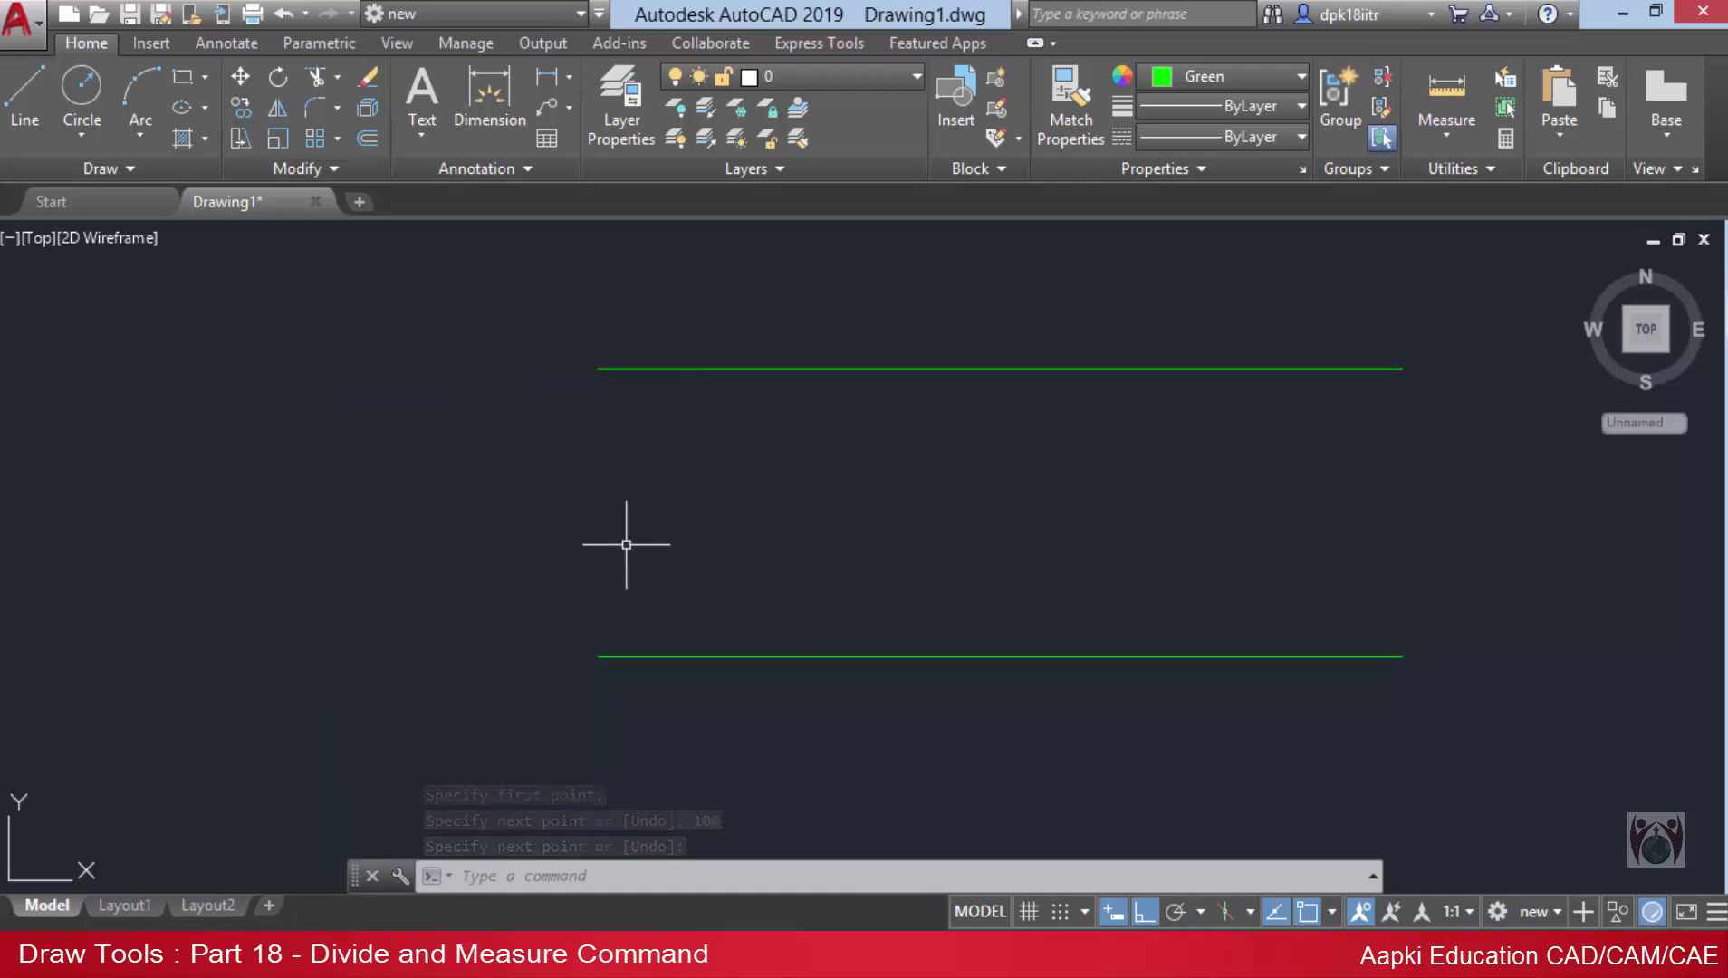
middle_drag(499, 448, 490, 467)
Look for Divide in the expanded Draw panel, then start DIVIDE with the DIV alias.
click(106, 171)
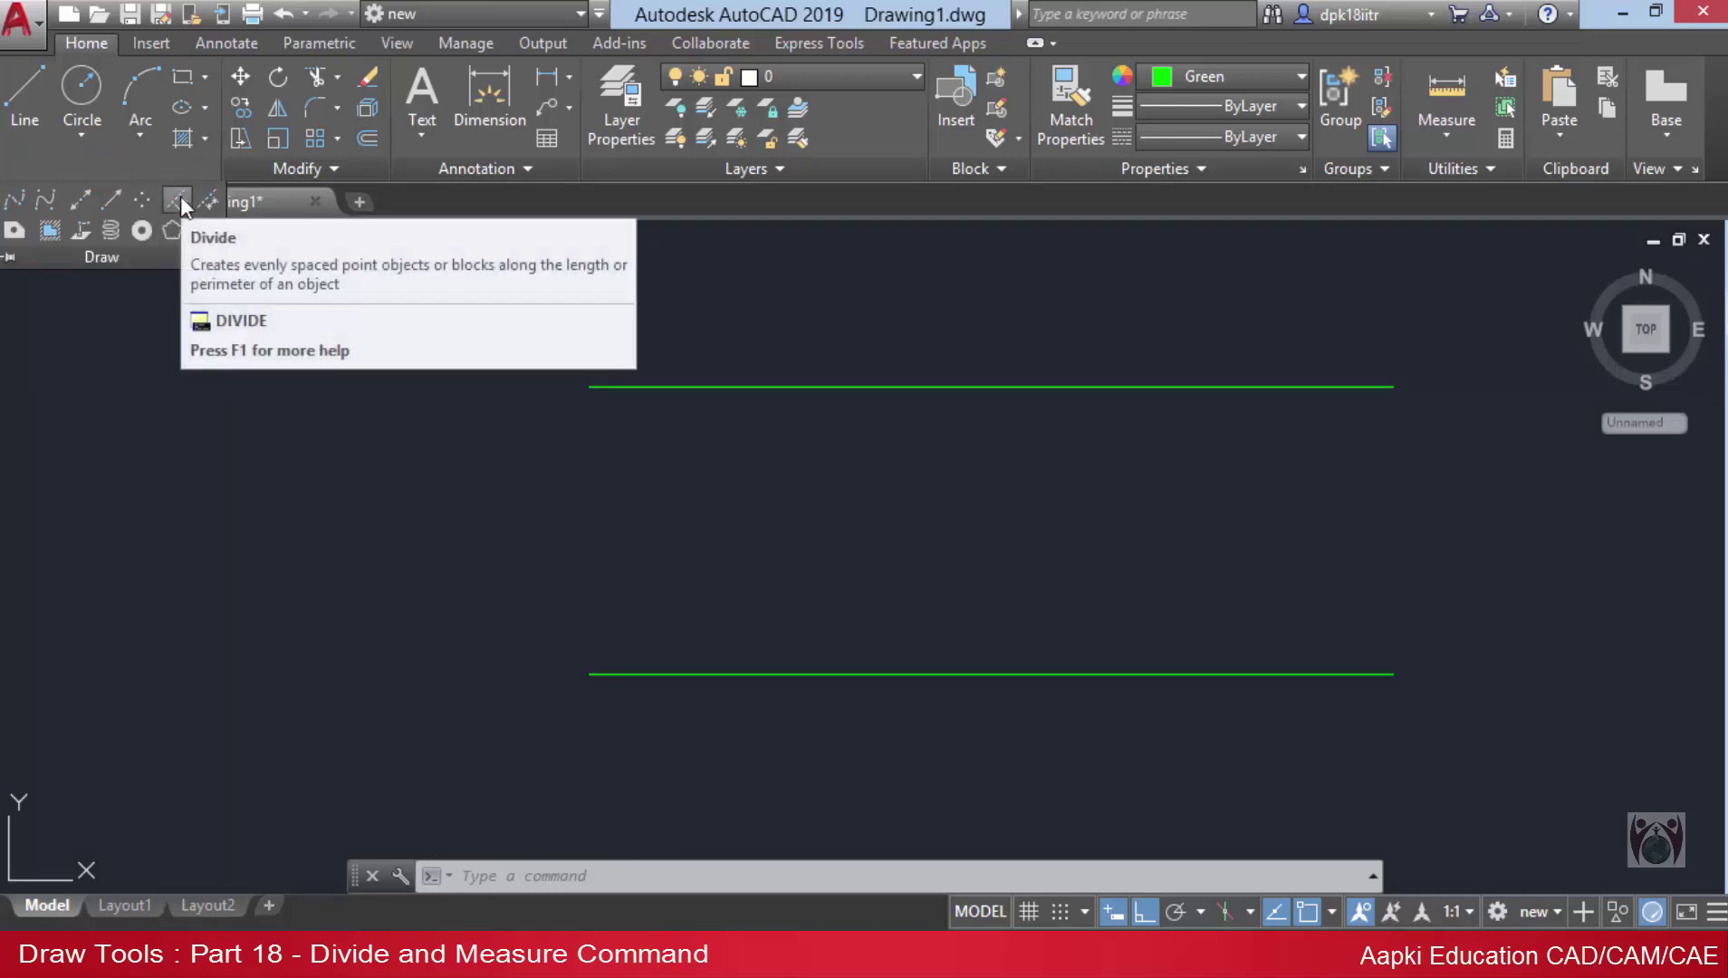
click(505, 871)
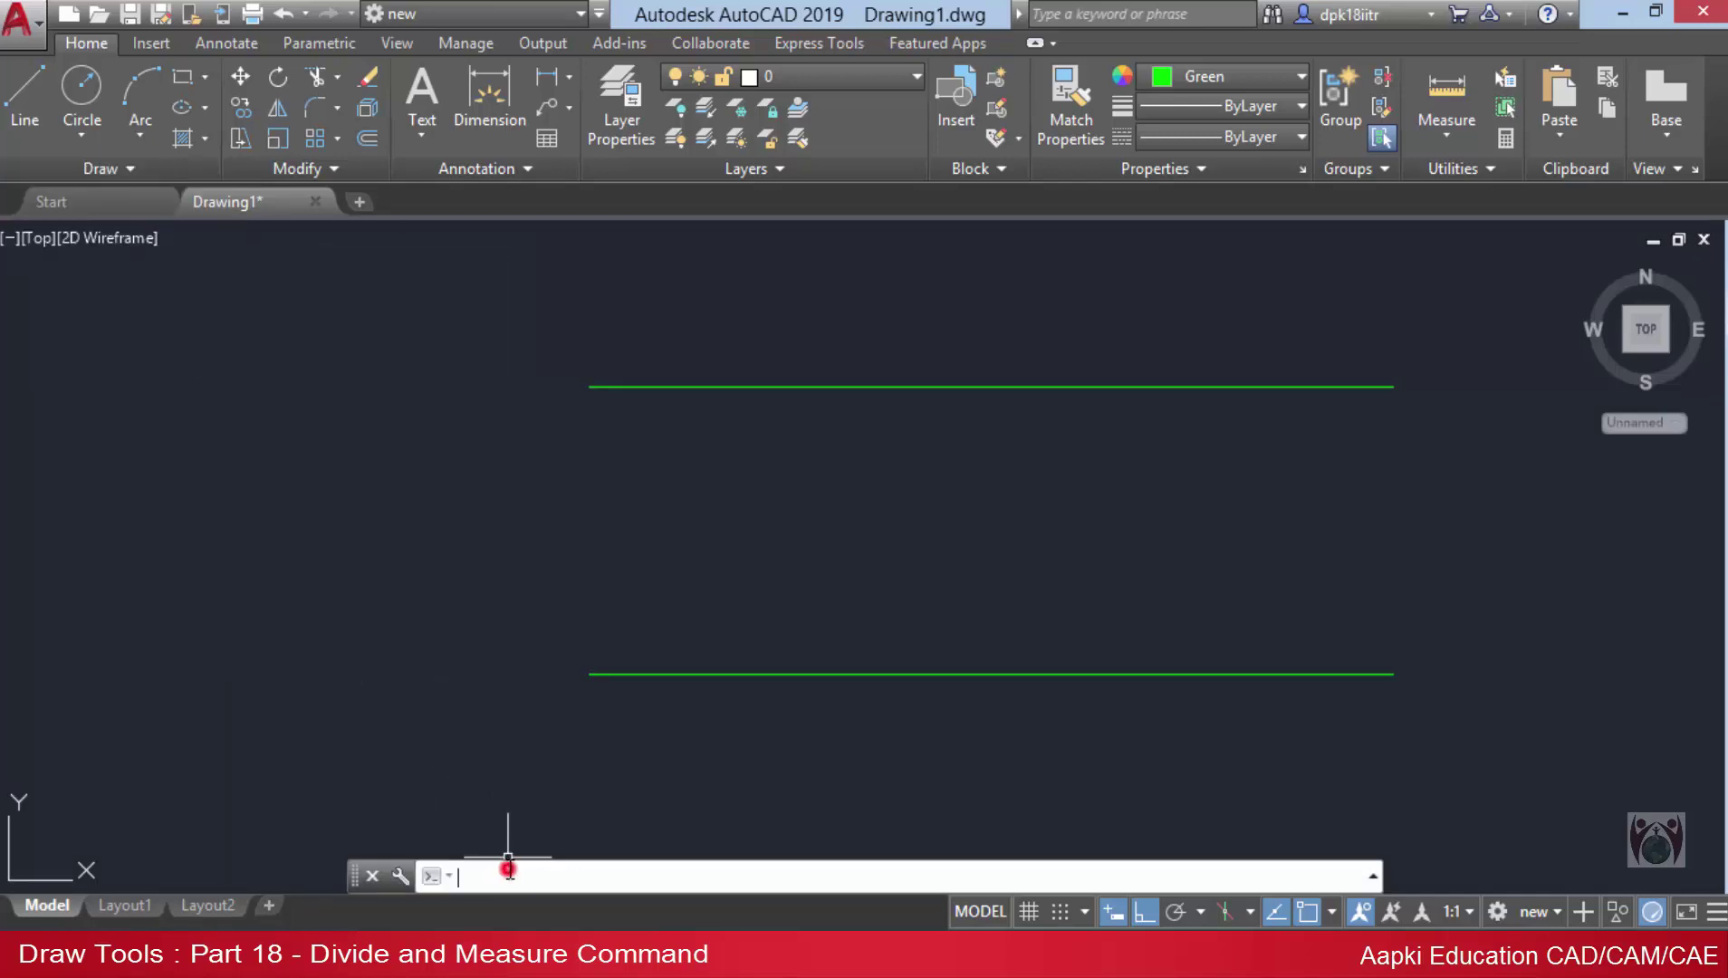
click(108, 170)
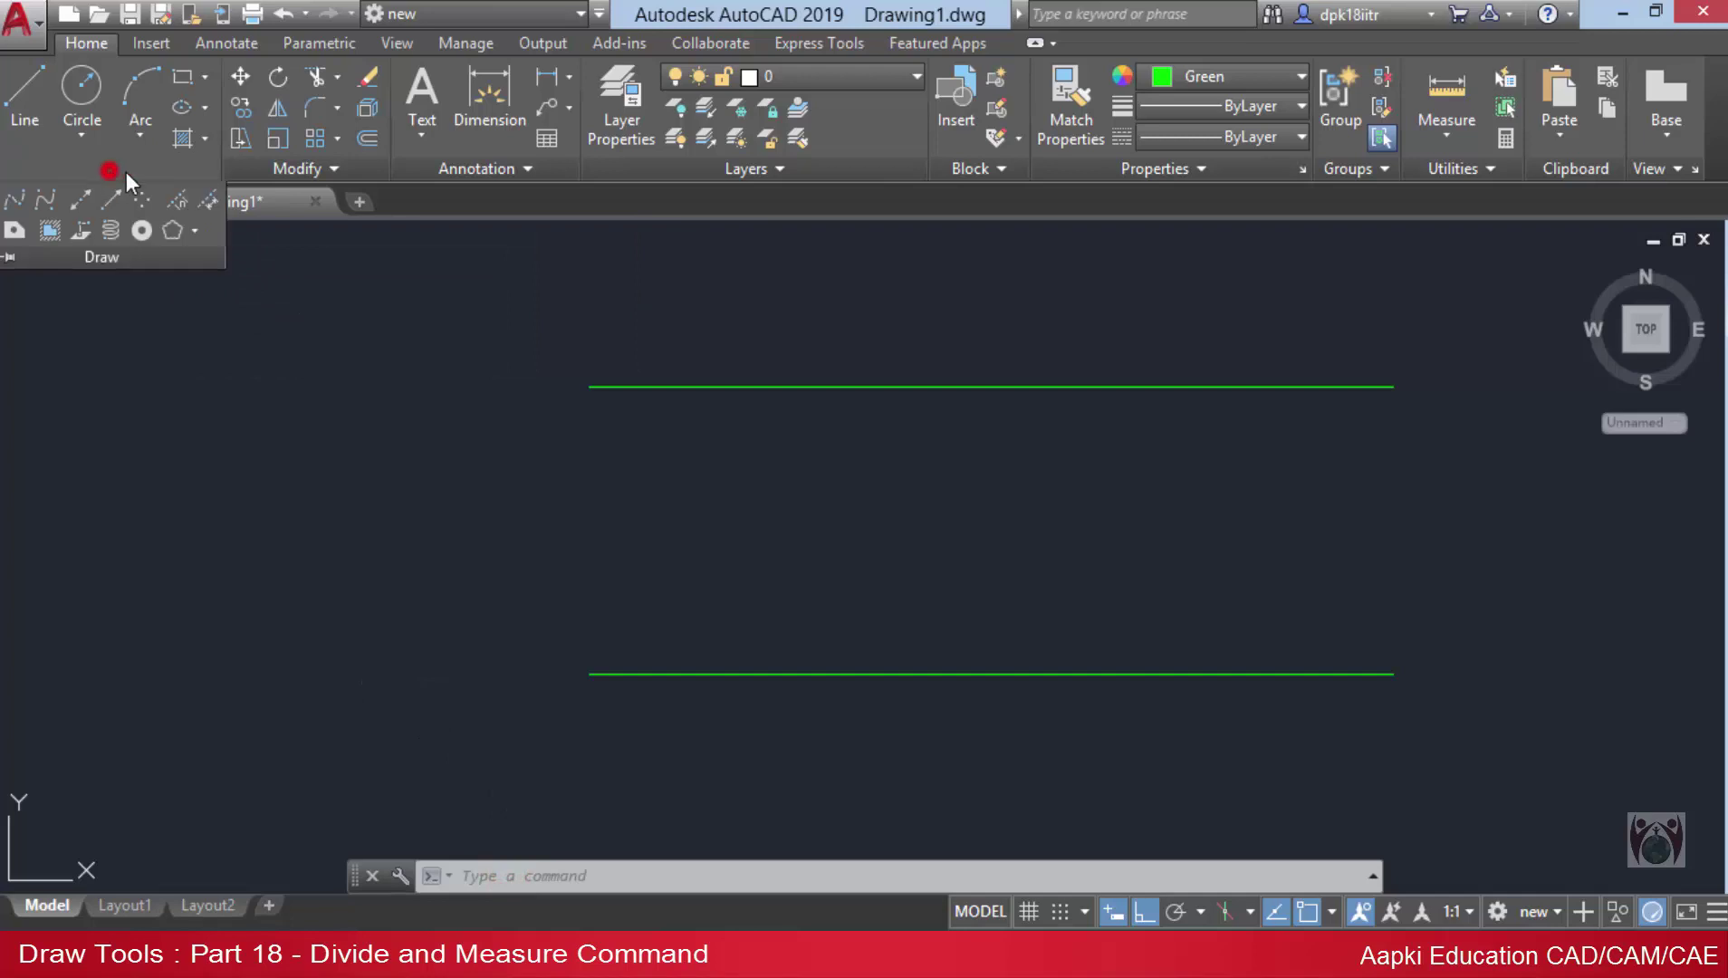
click(559, 873)
text(i)
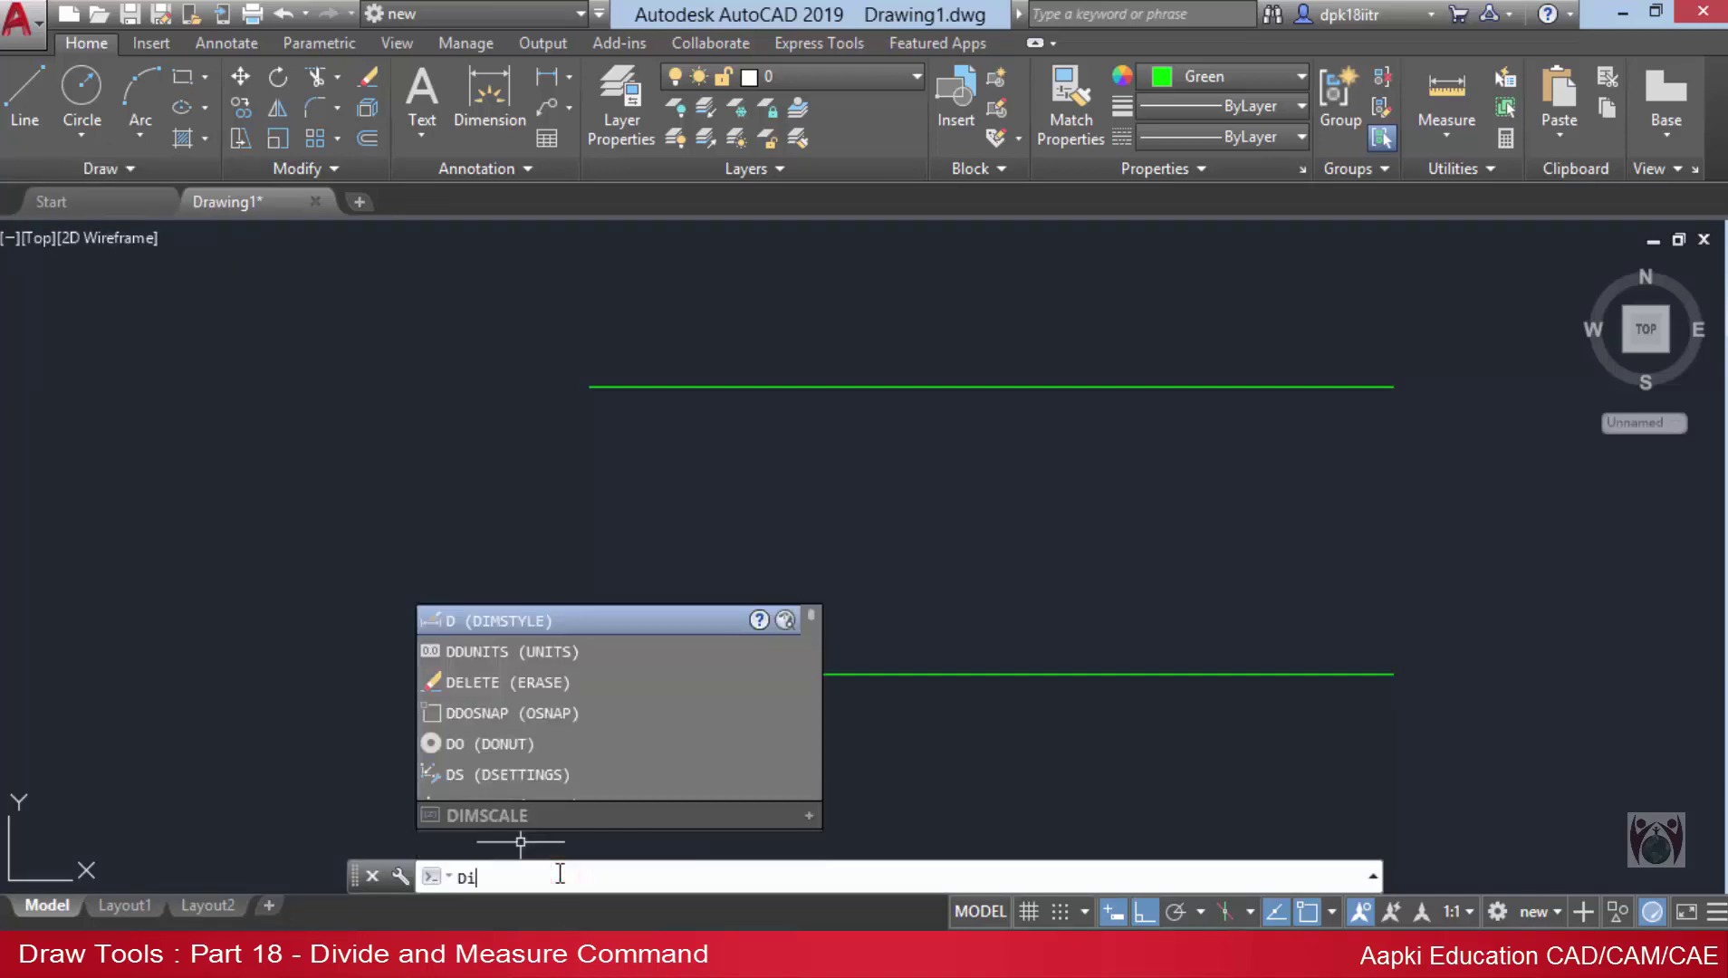
text(v)
key(Return)
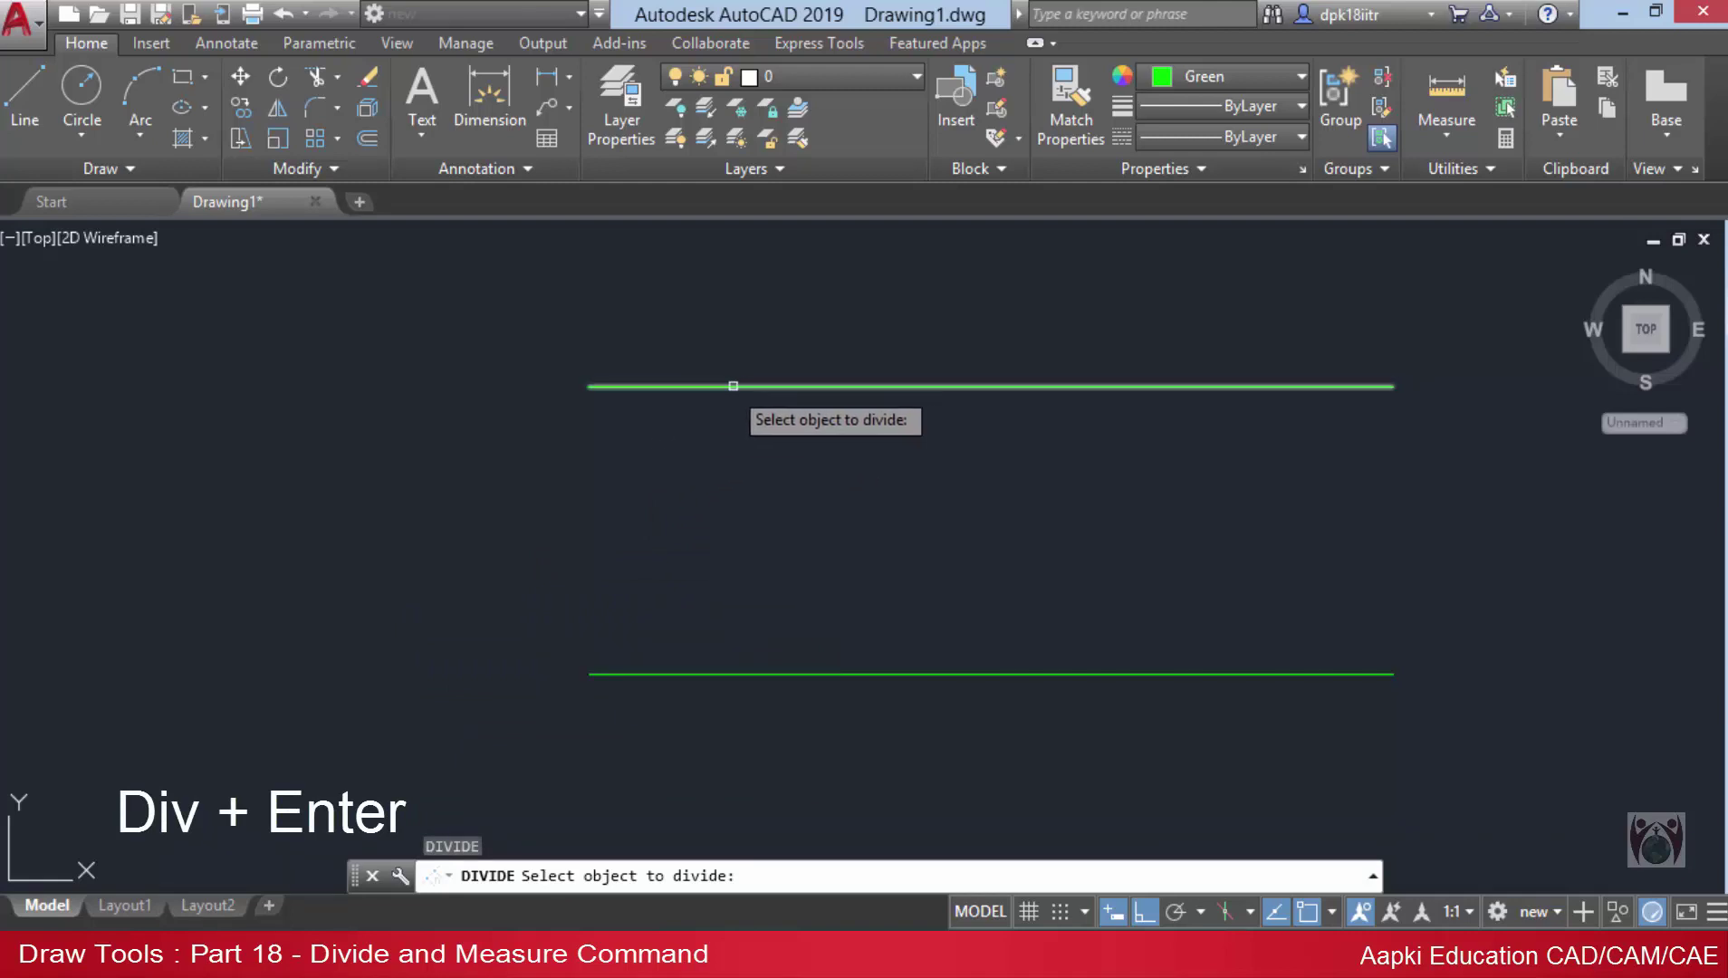
Pick the upper line for dividing, cancel a stray selection, and restart DIVIDE.
middle_drag(806, 439, 733, 480)
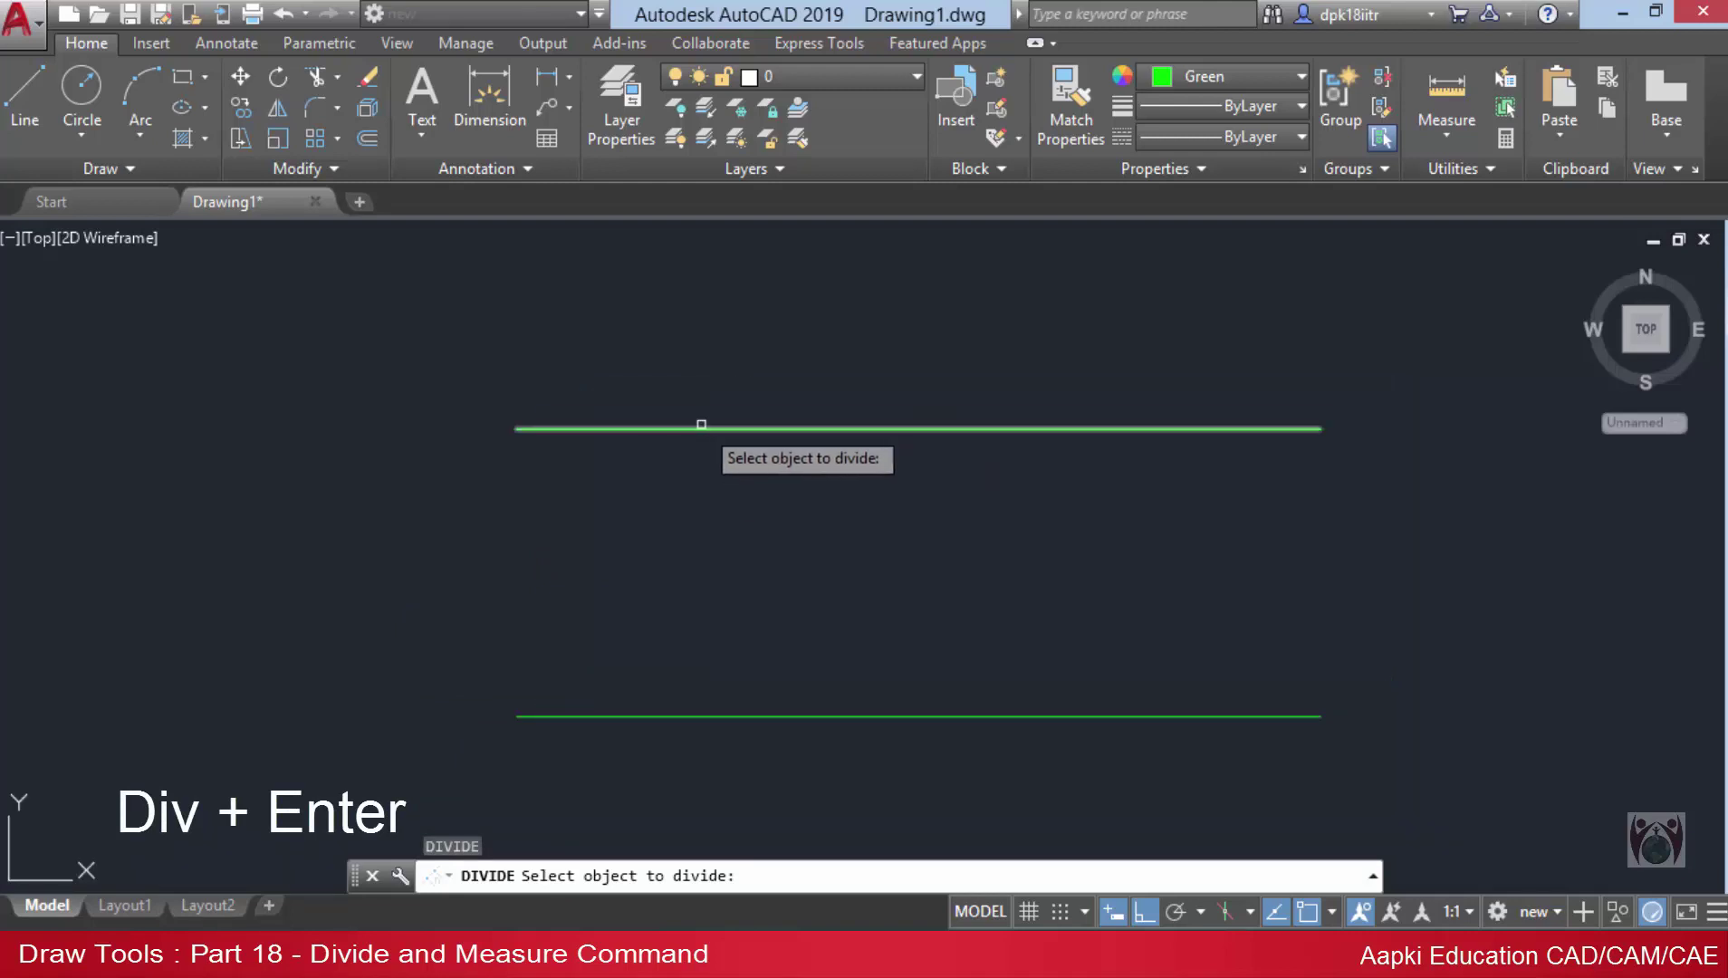
click(695, 428)
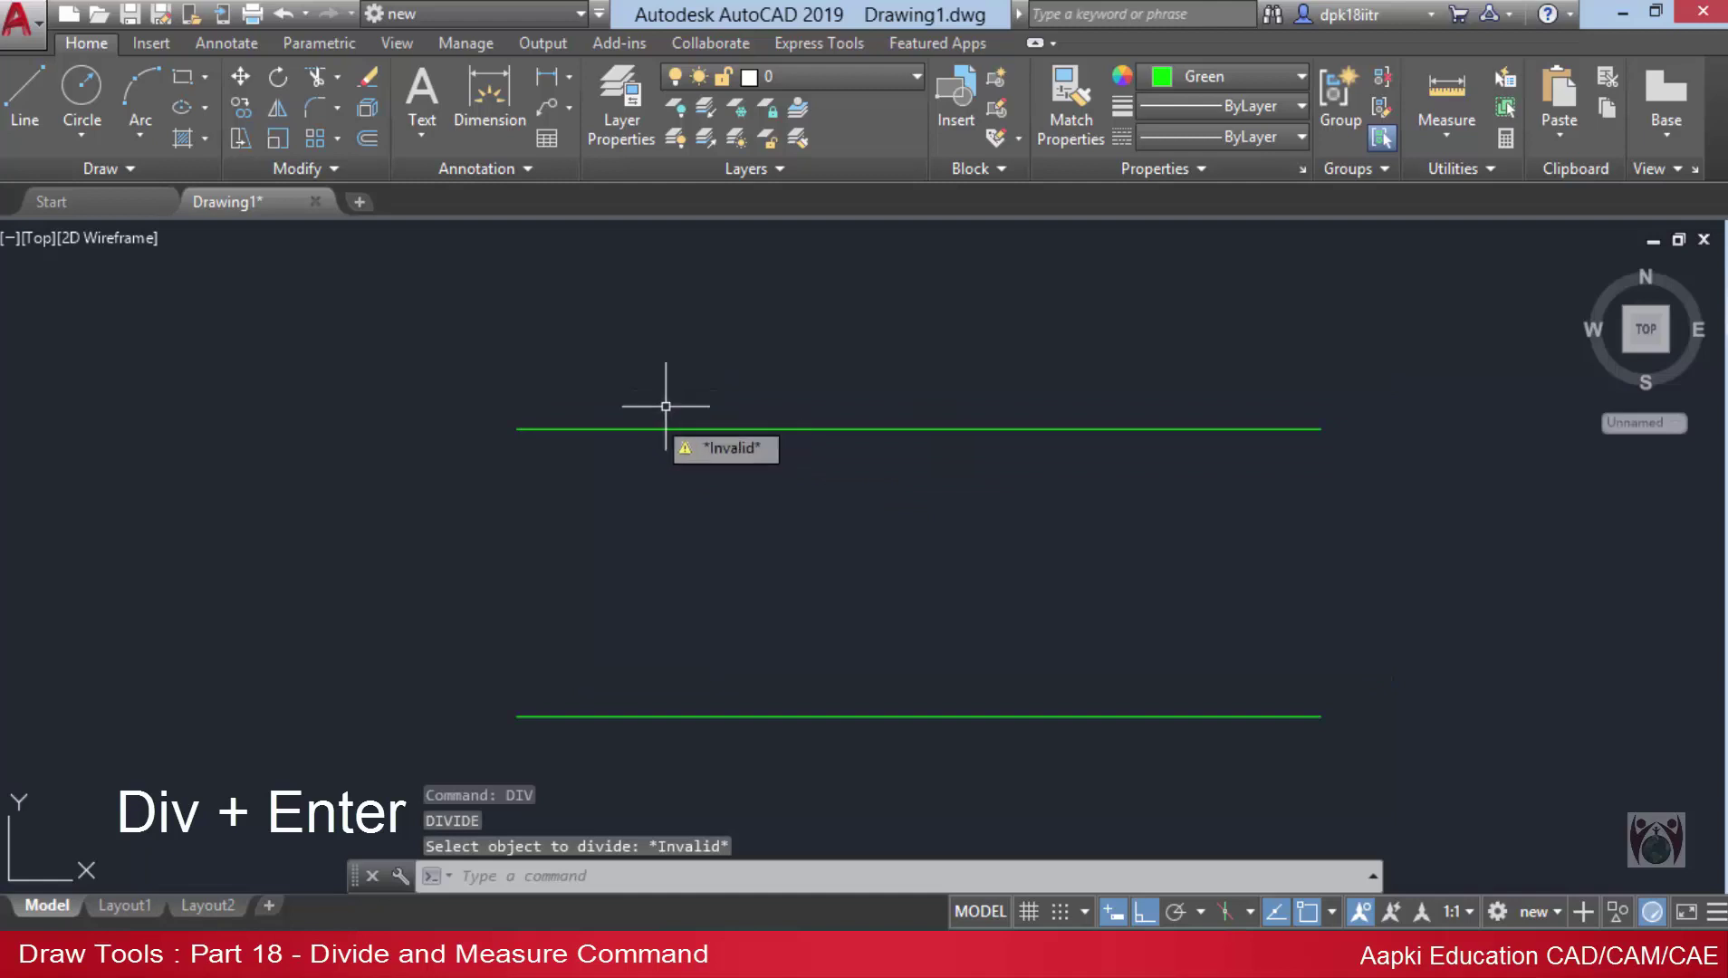
click(413, 377)
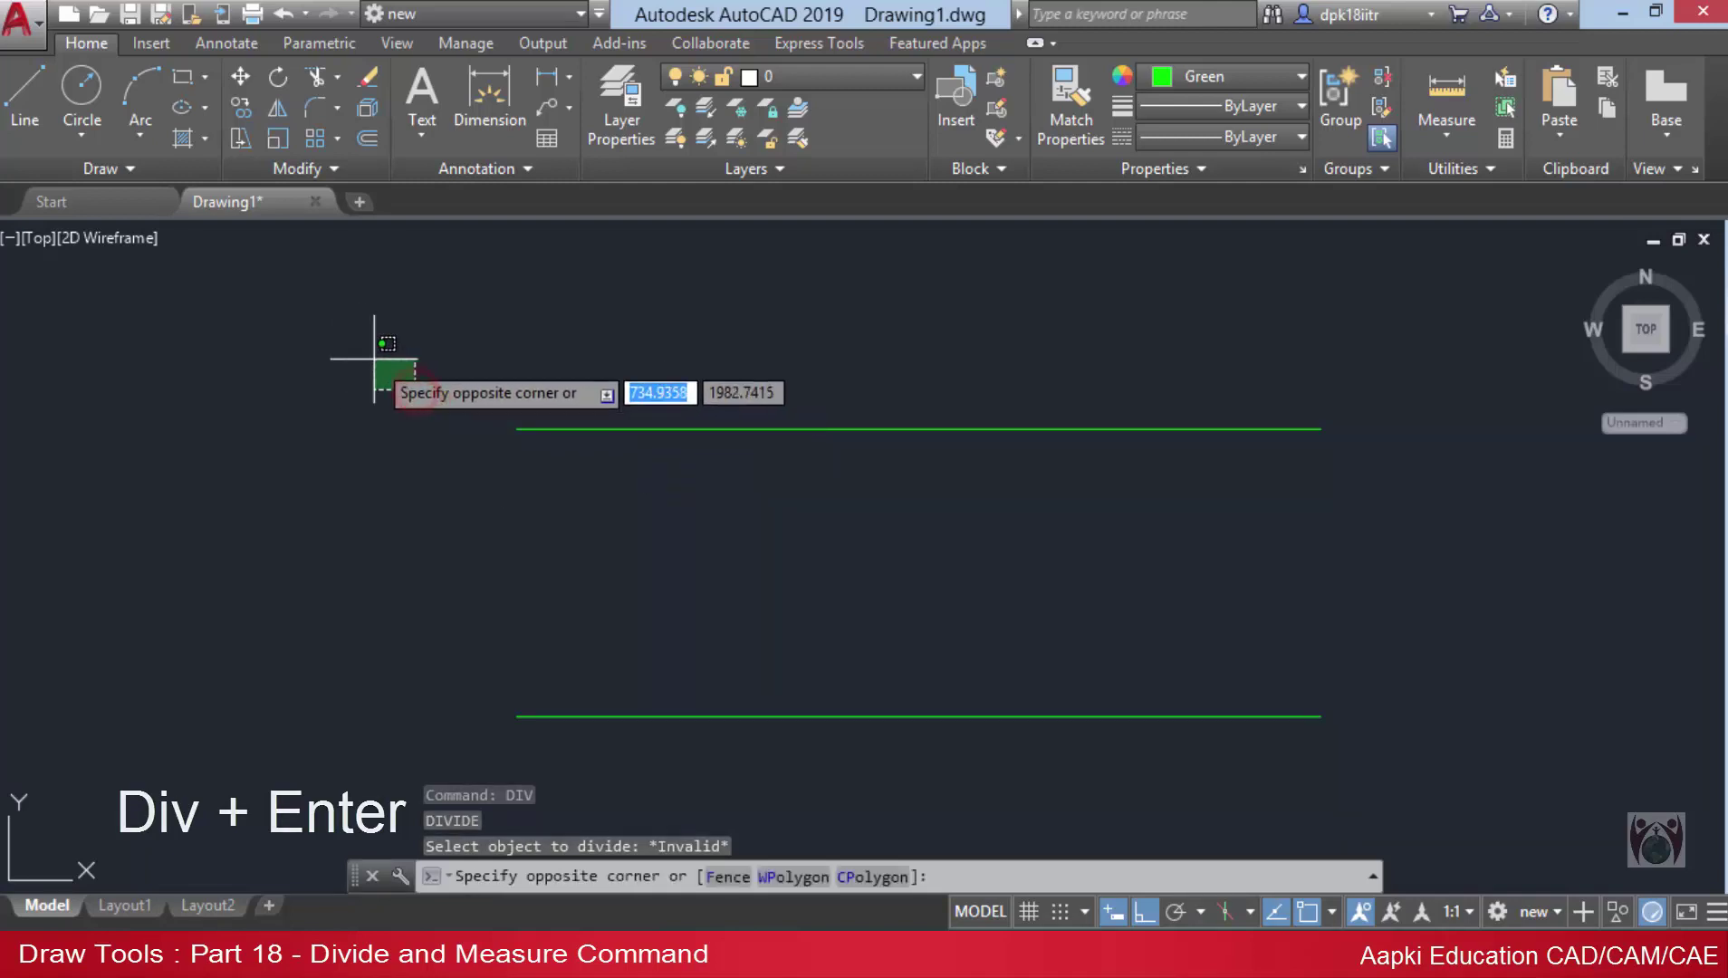
key(Escape)
key(Escape)
key(Escape)
key(Escape)
text(DI)
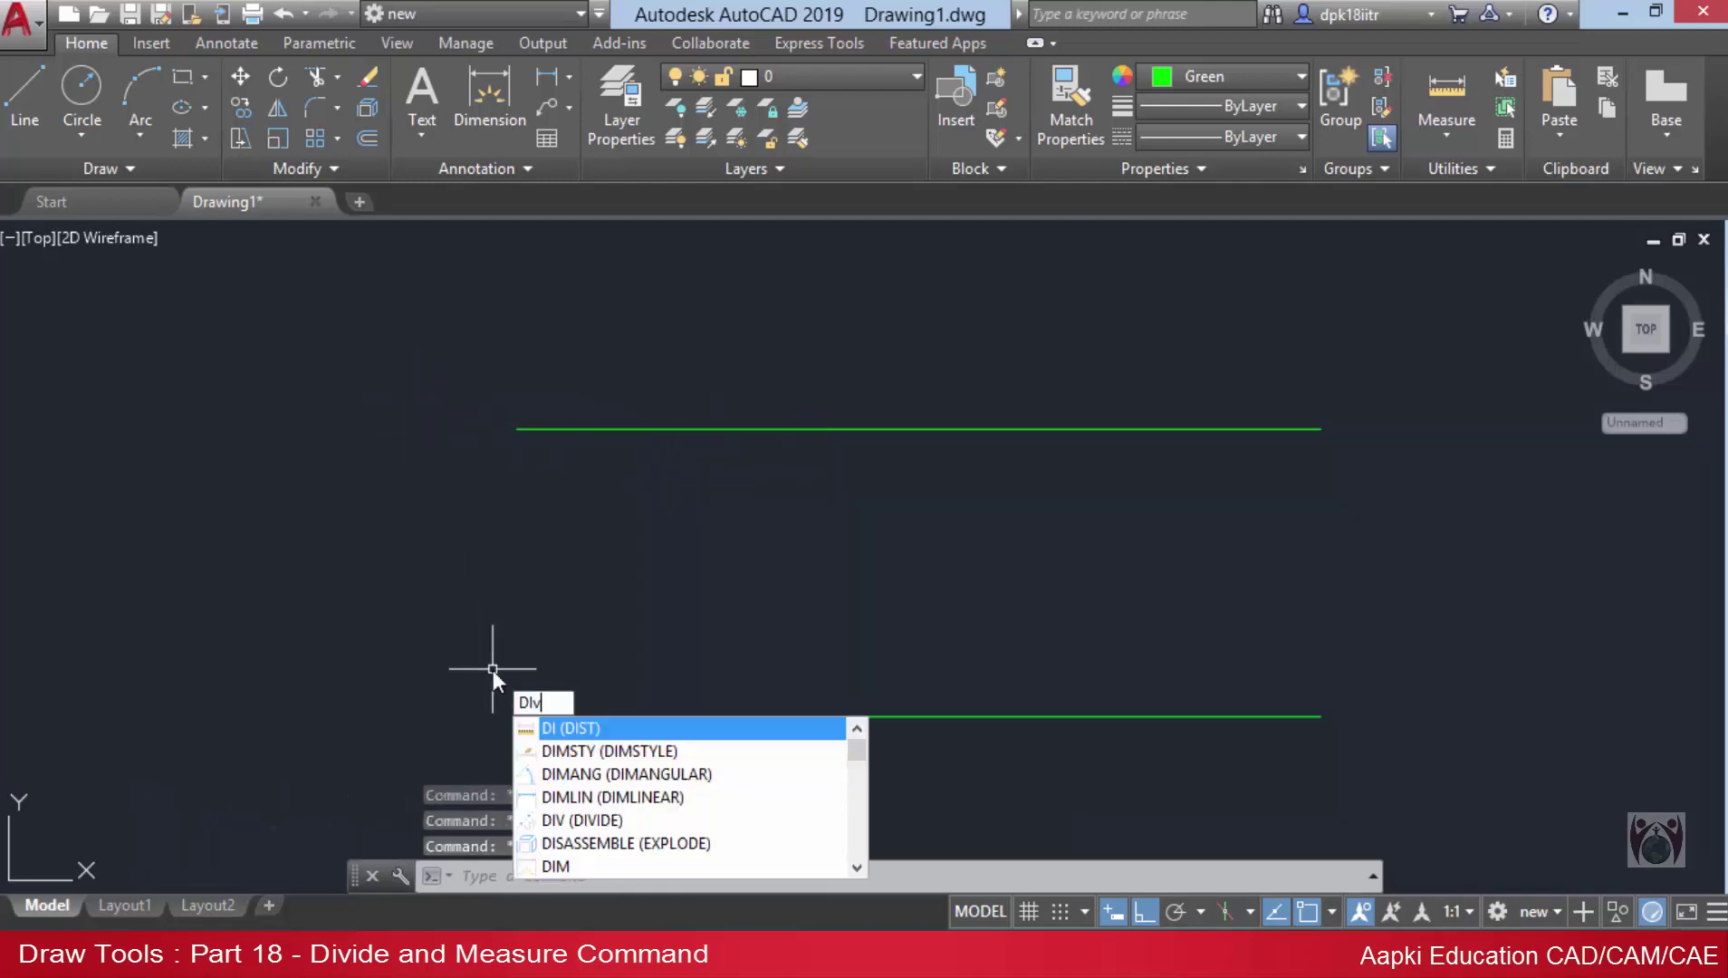
text(v)
key(Return)
Divide the upper 100-unit line into 10 equal segments.
click(691, 429)
text(10)
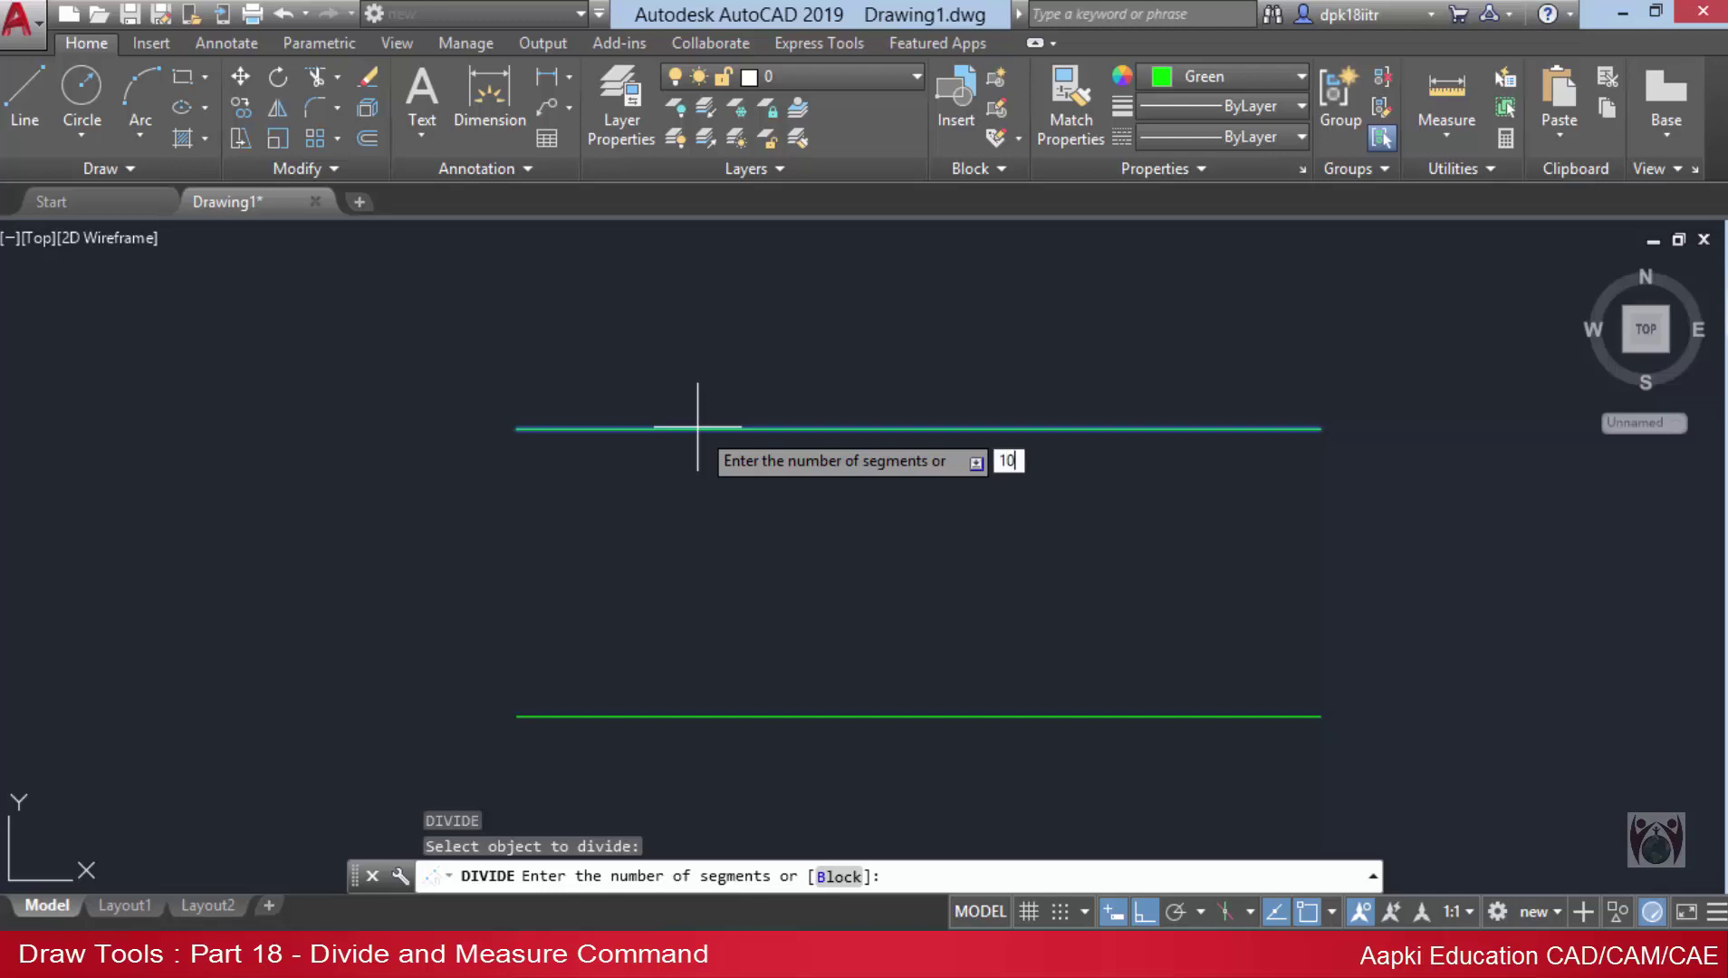
key(Return)
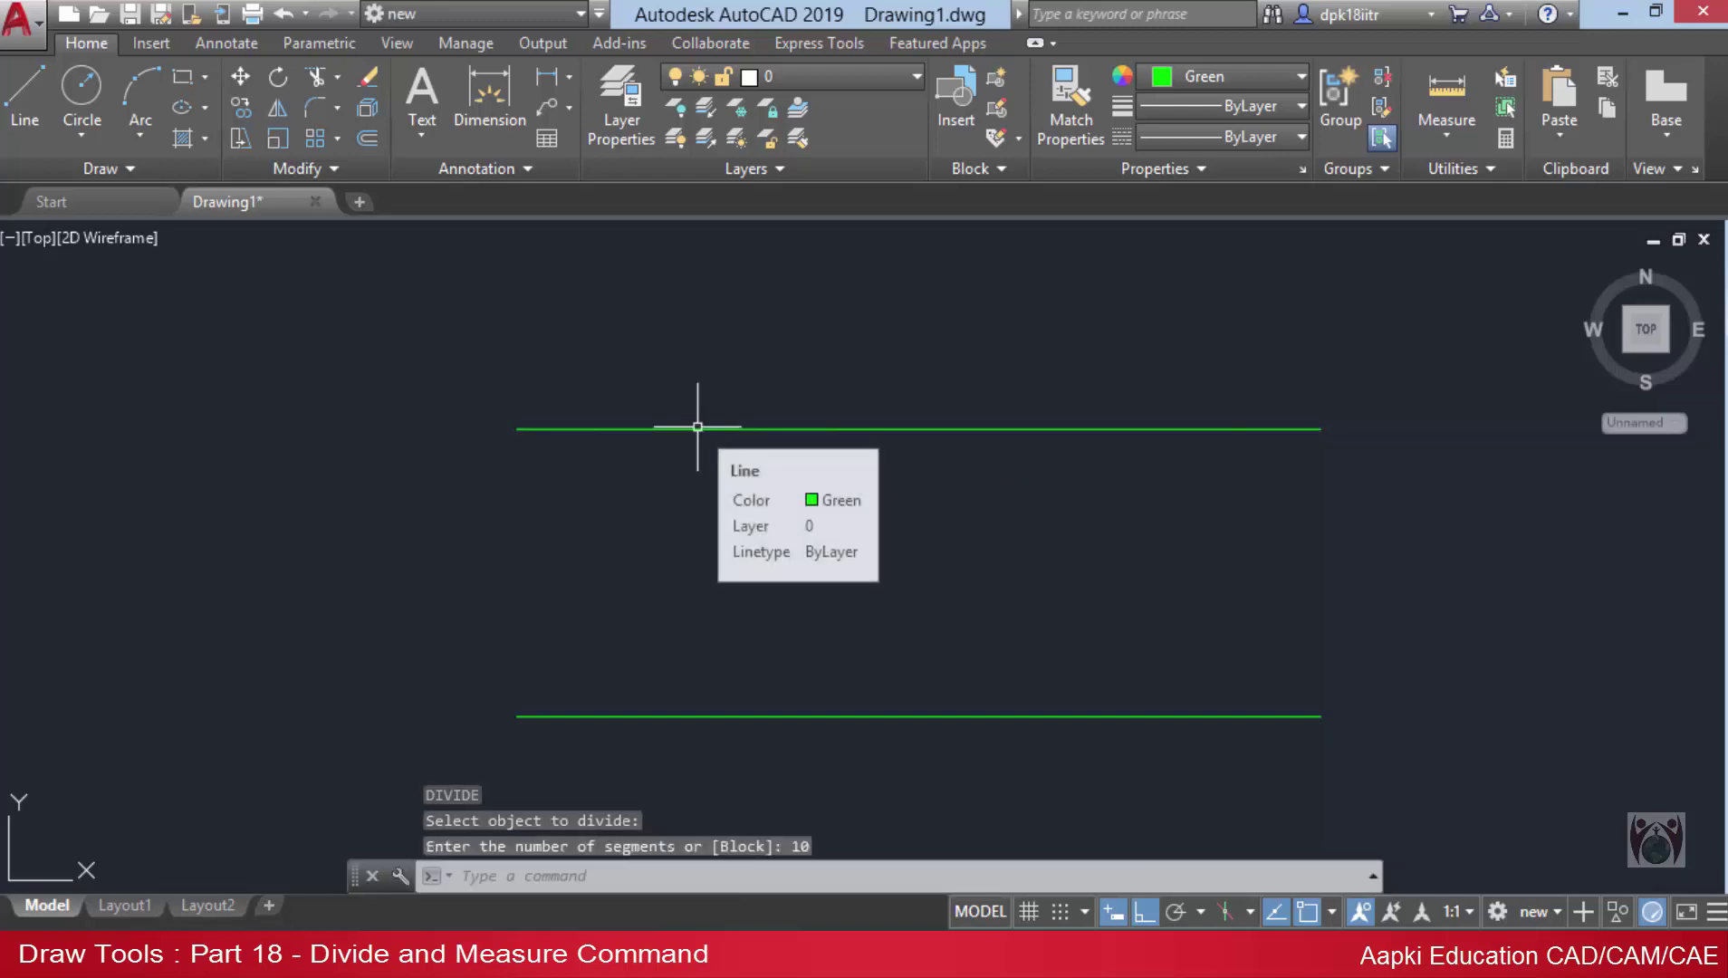
scroll(779, 444, up, 2)
scroll(596, 399, down, 2)
middle_drag(596, 399, 678, 427)
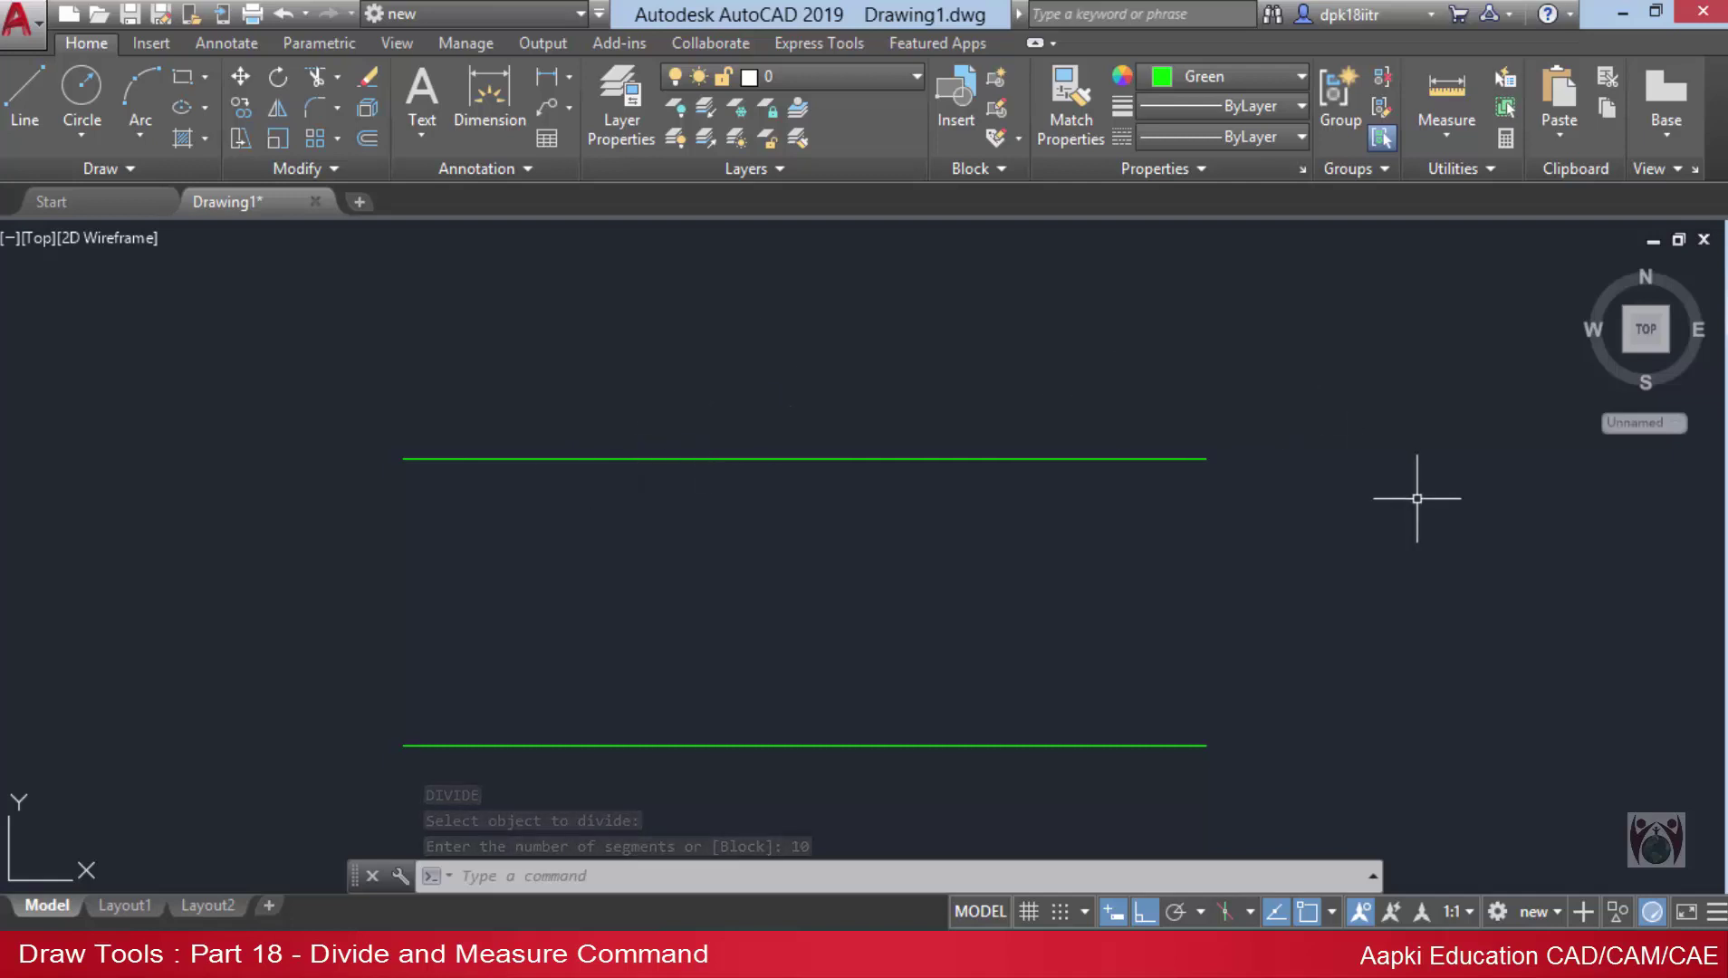
Set the point style to the cross tick mark so the nine division points show.
text(PT)
key(Return)
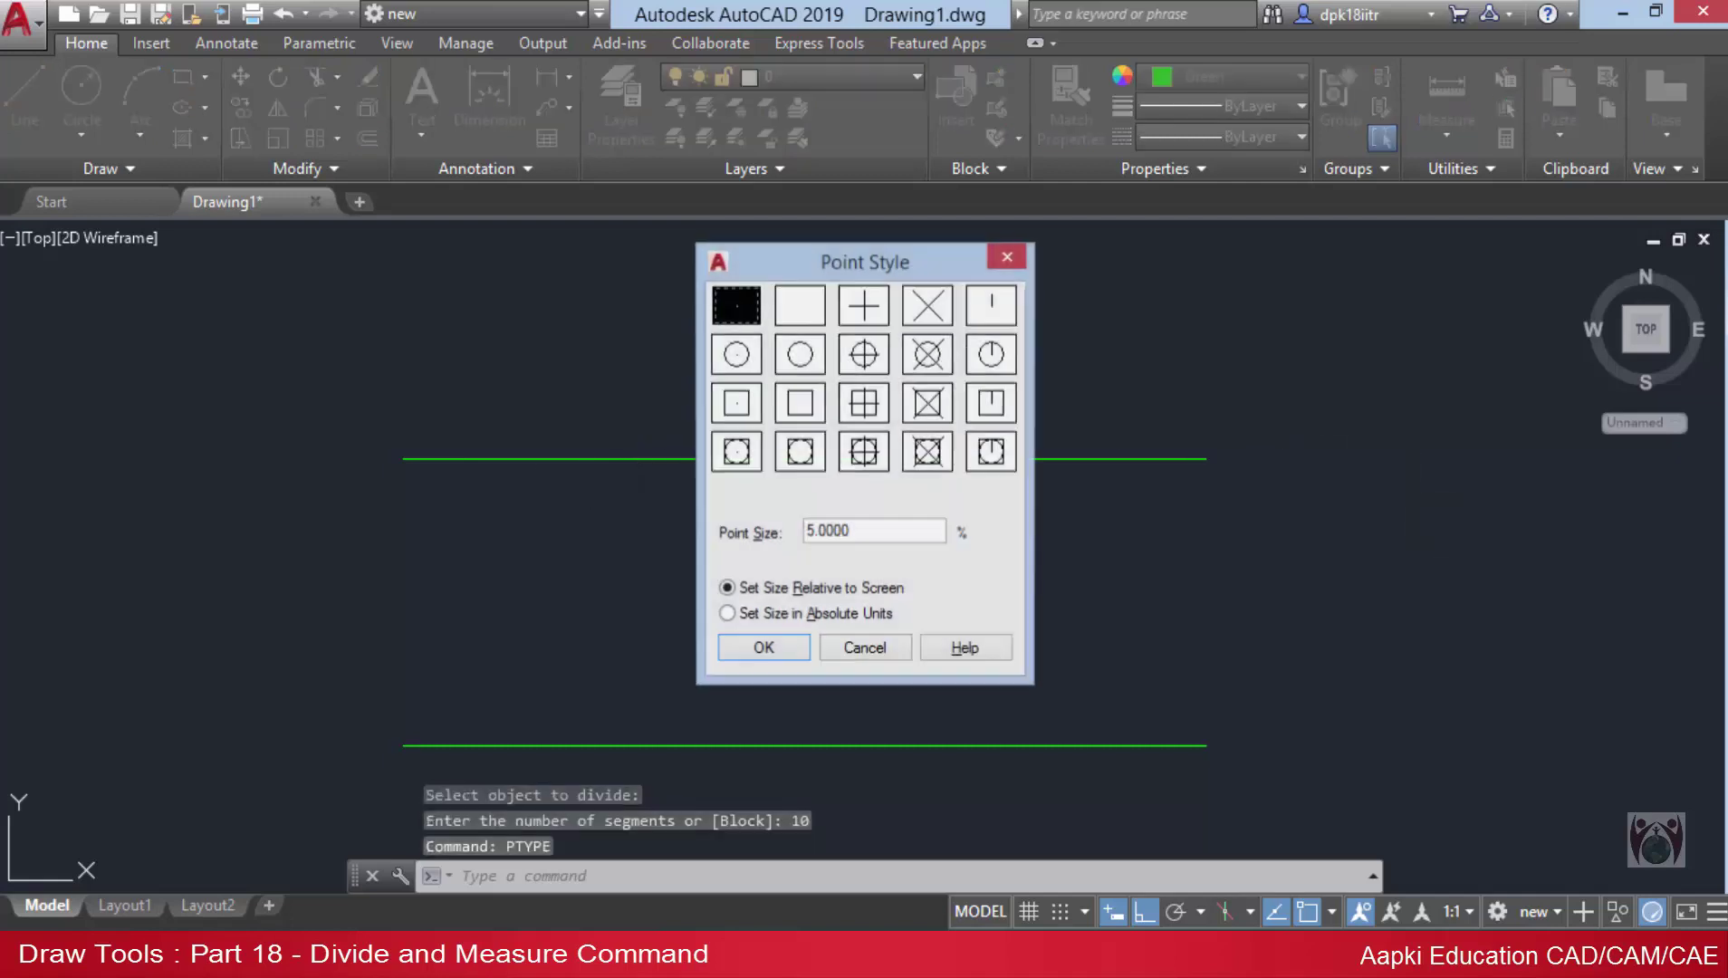
click(859, 306)
click(764, 649)
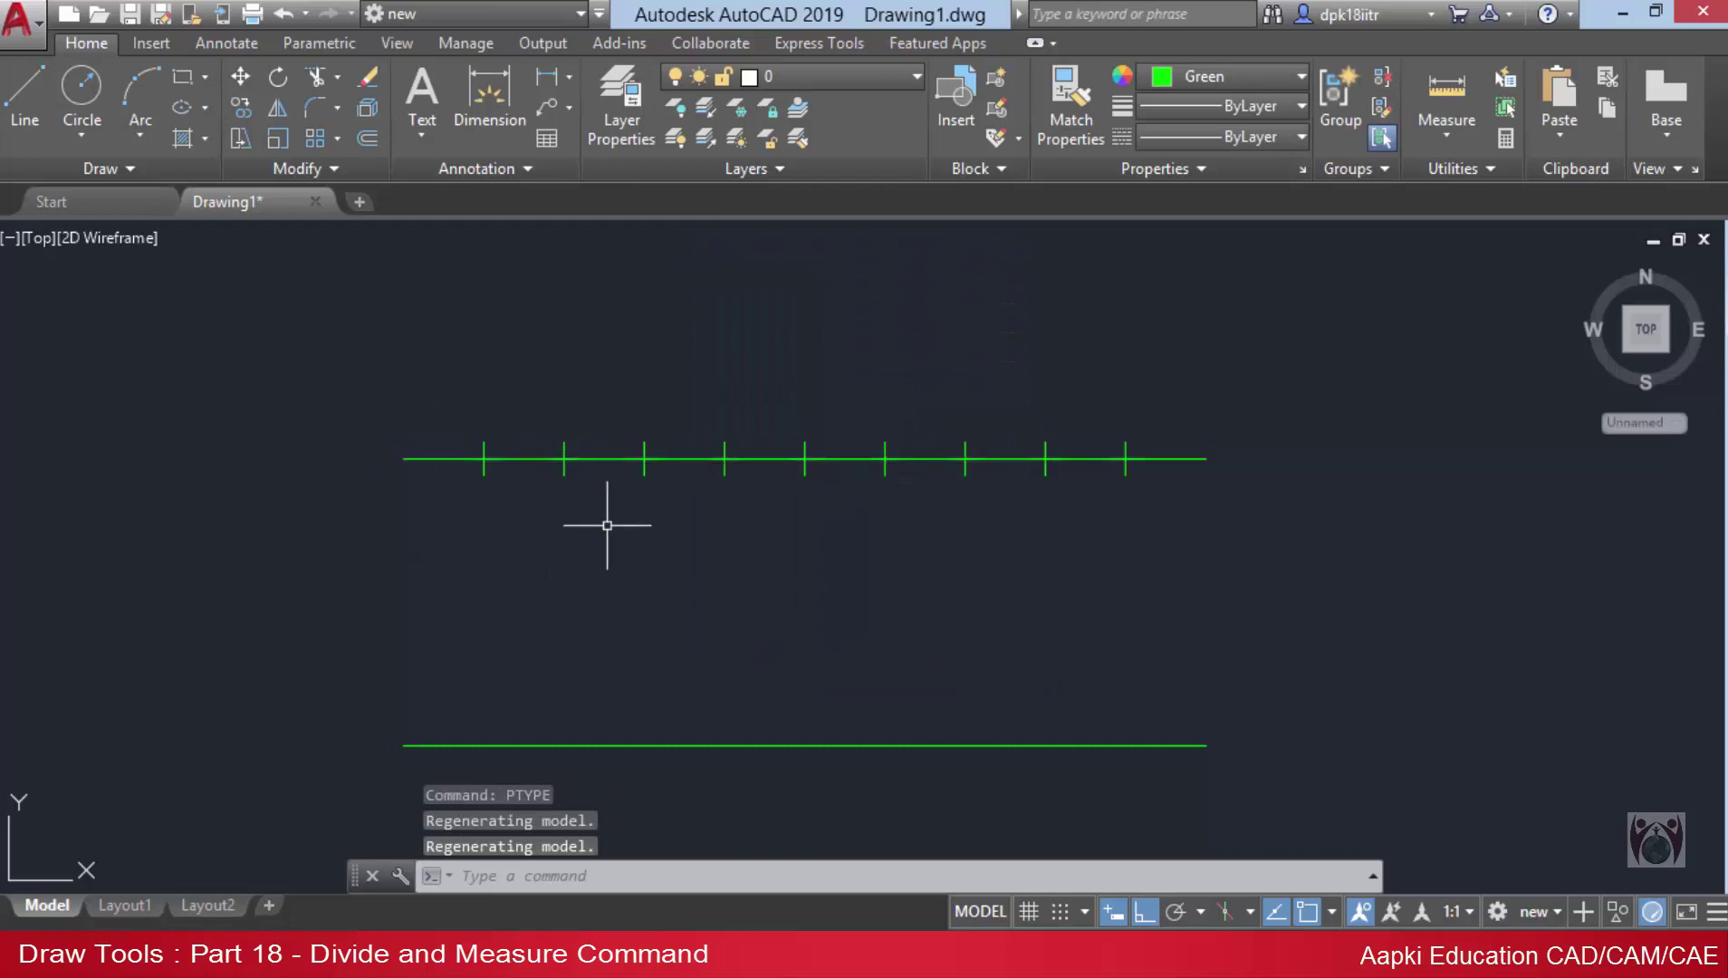
mouse_move(884, 583)
middle_down()
mouse_move(930, 511)
mouse_move(873, 472)
middle_up()
middle_drag(515, 561, 530, 524)
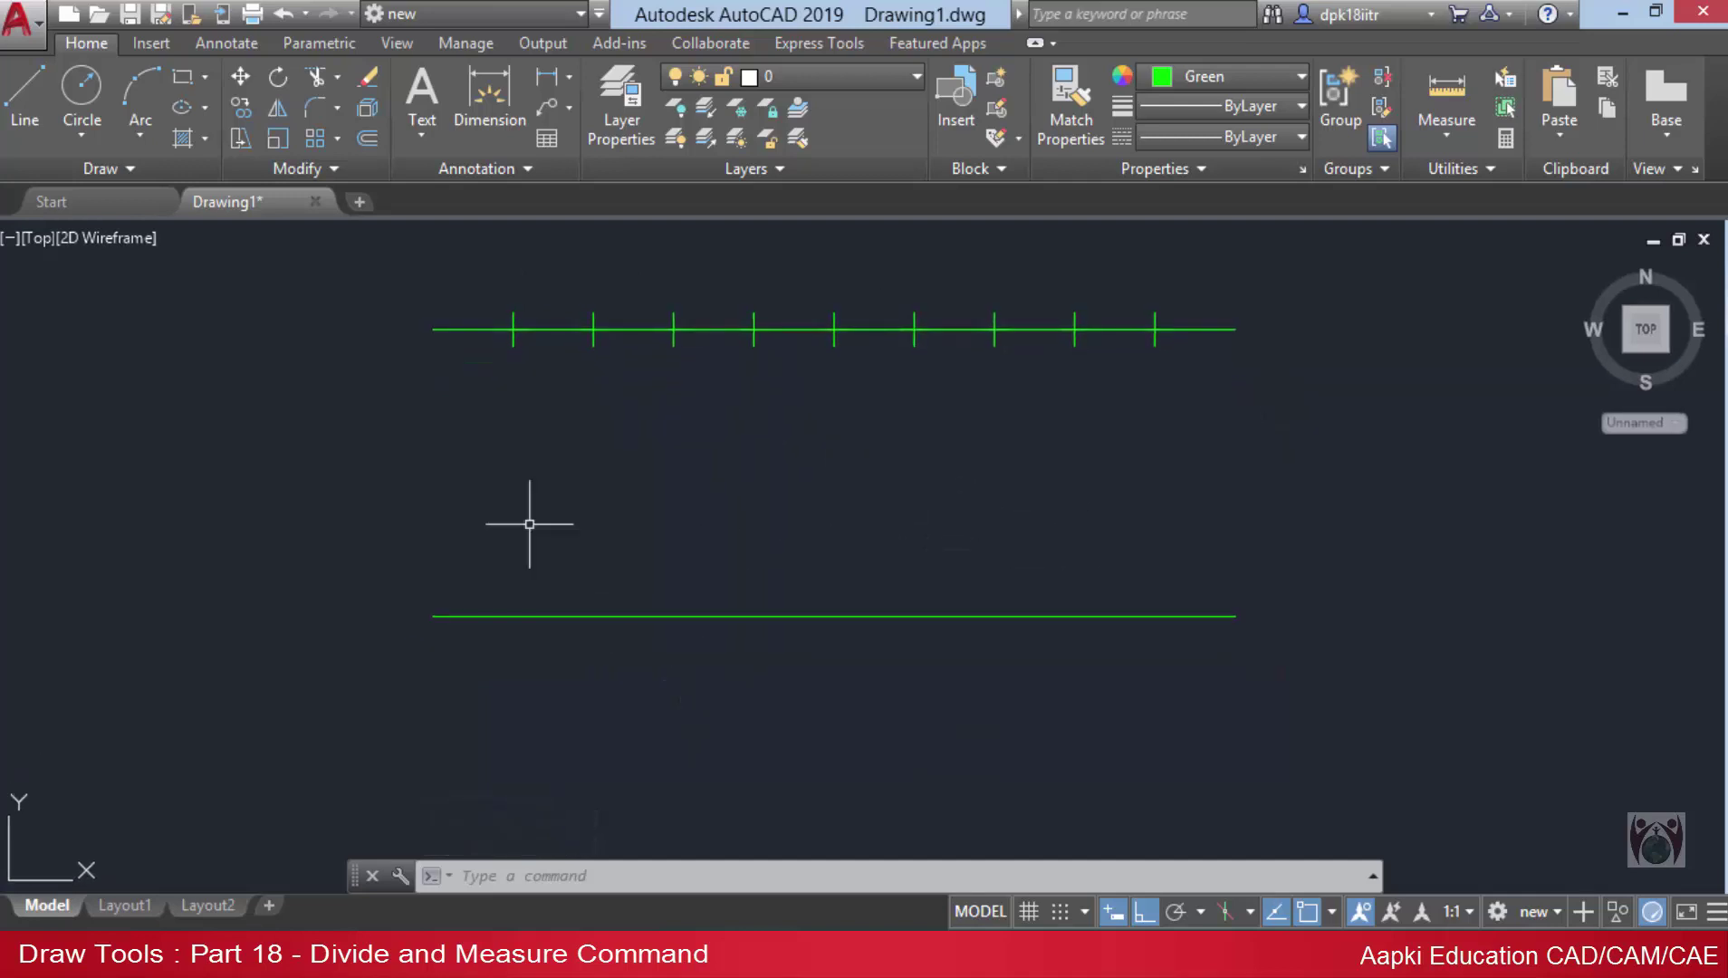
middle_drag(641, 362, 644, 431)
scroll(915, 451, down, 2)
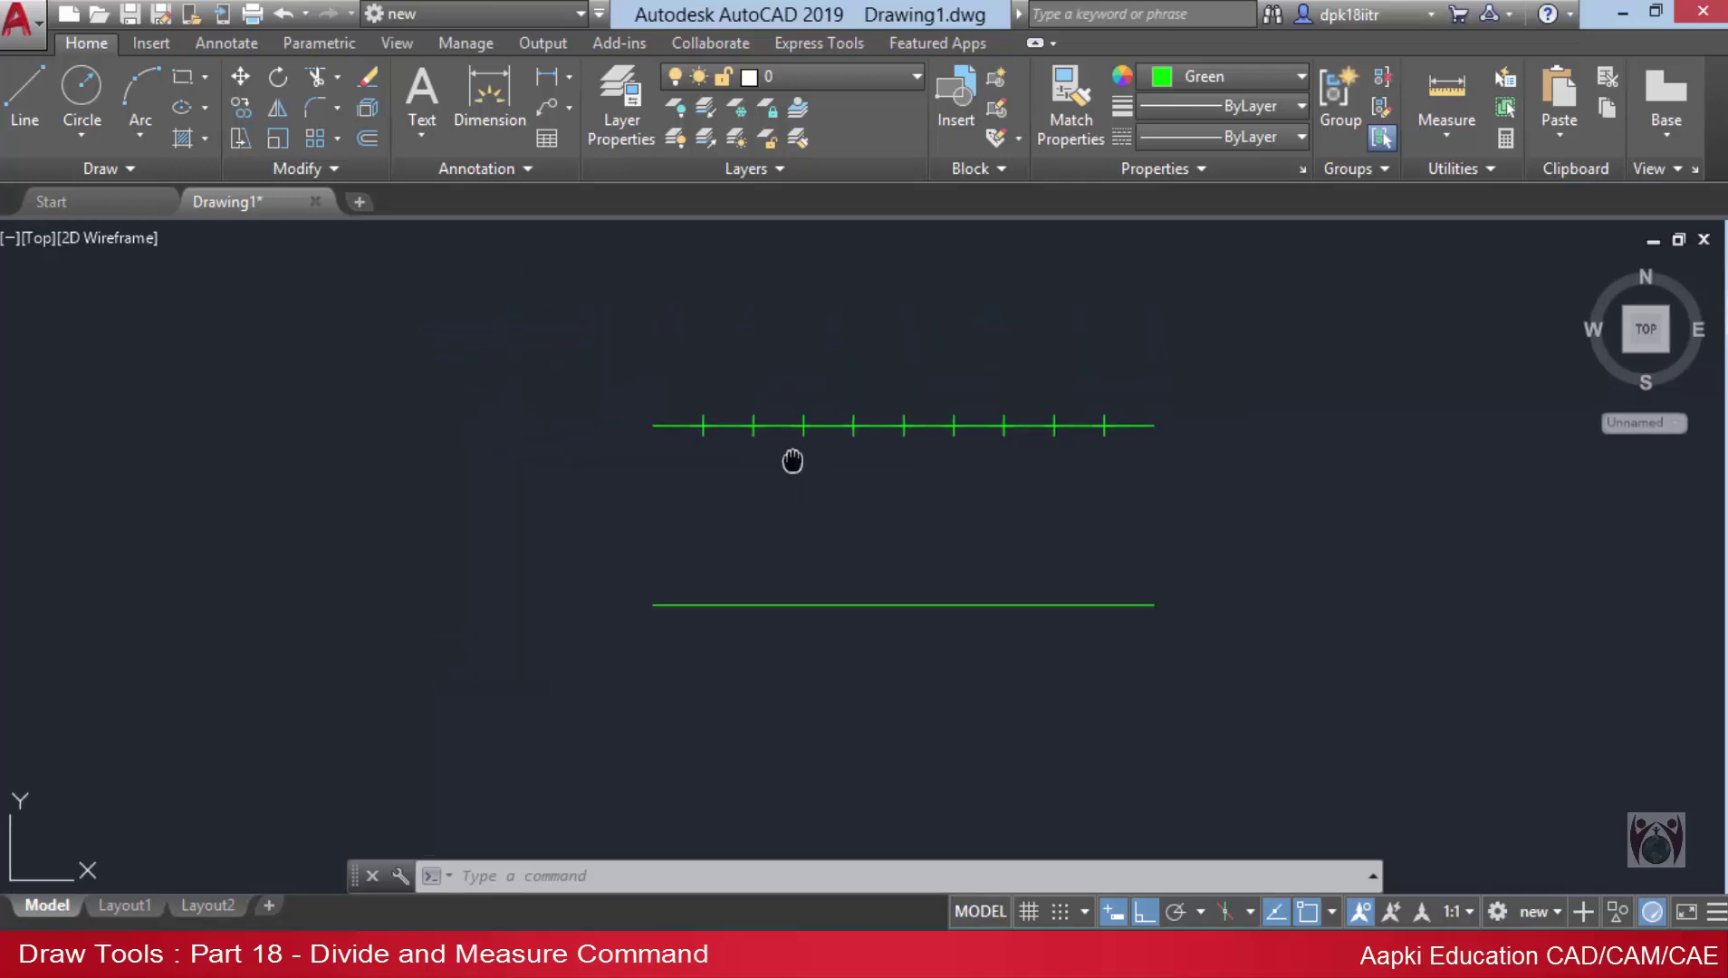
middle_drag(791, 462, 943, 479)
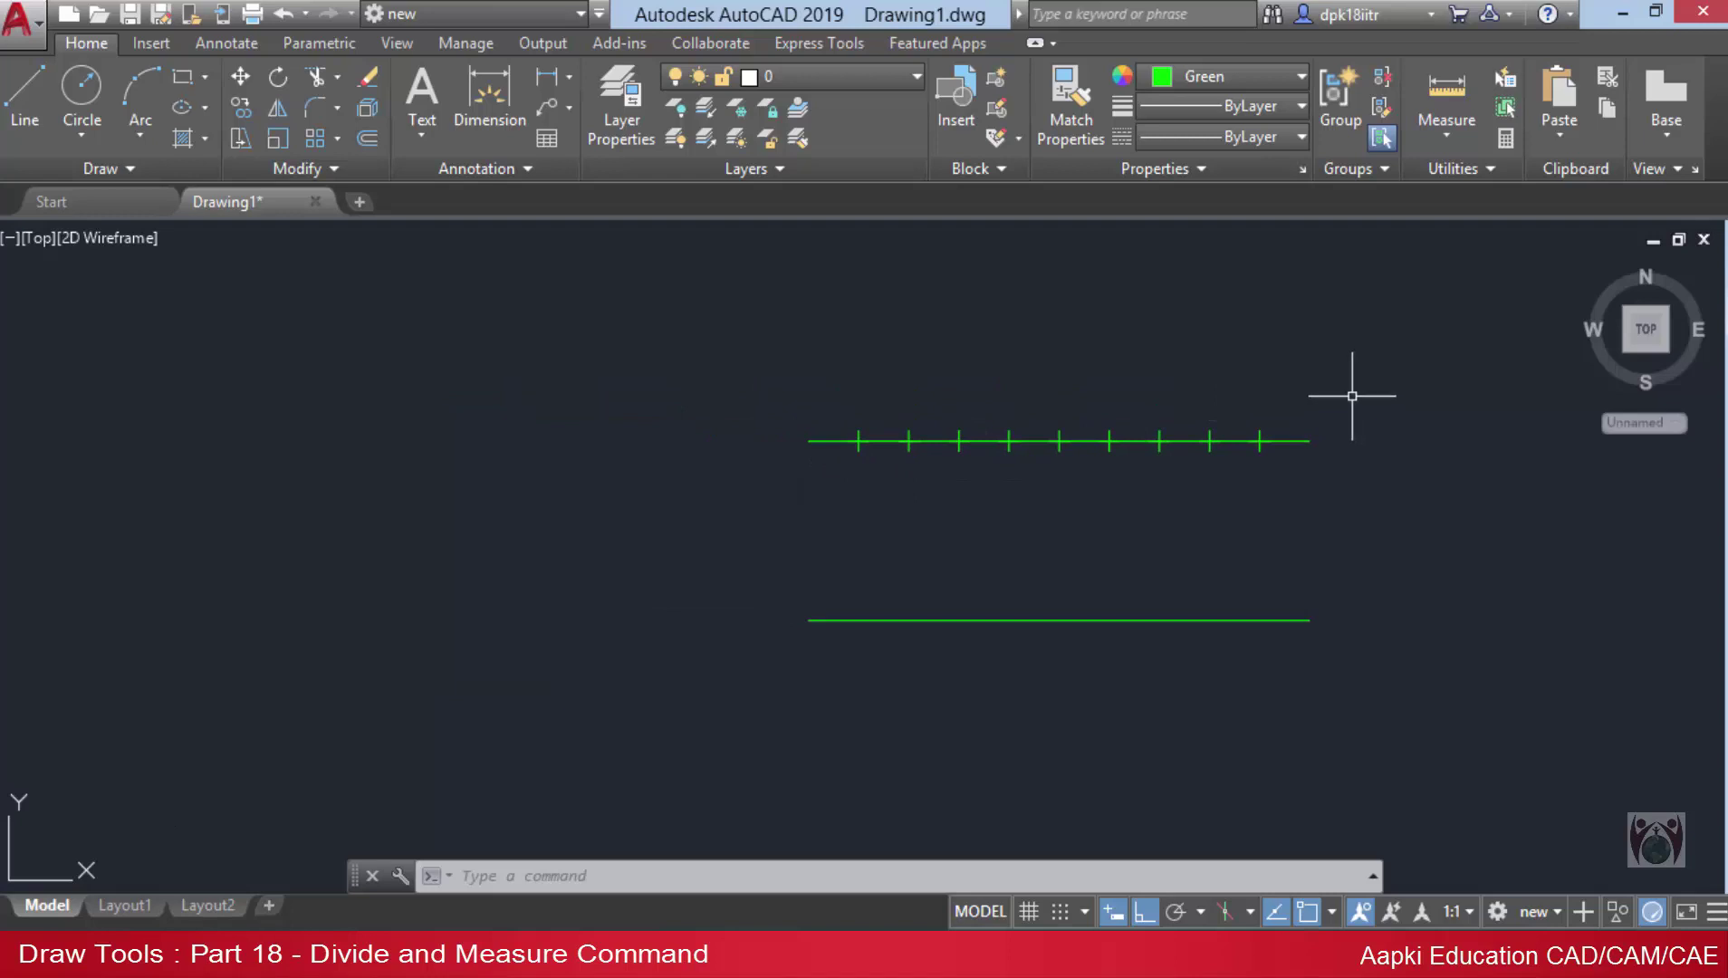
middle_drag(1384, 426, 1269, 401)
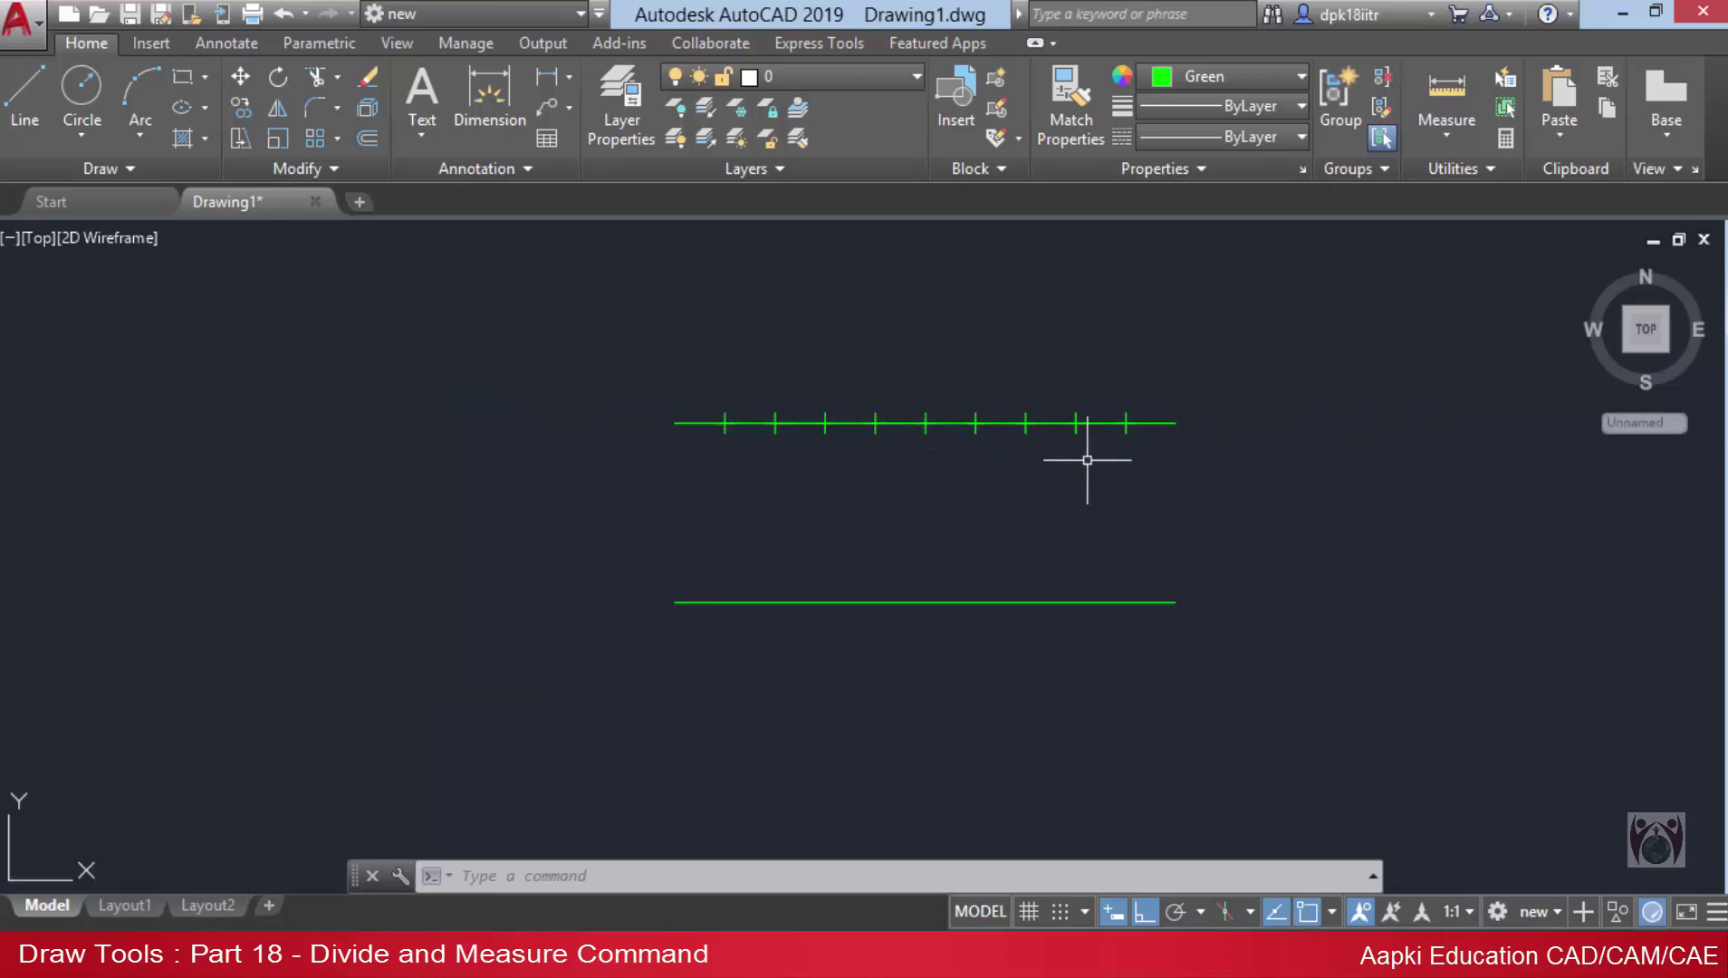
Cancel any active command and start MEASURE with the ME alias.
scroll(1064, 469, up, 2)
click(118, 163)
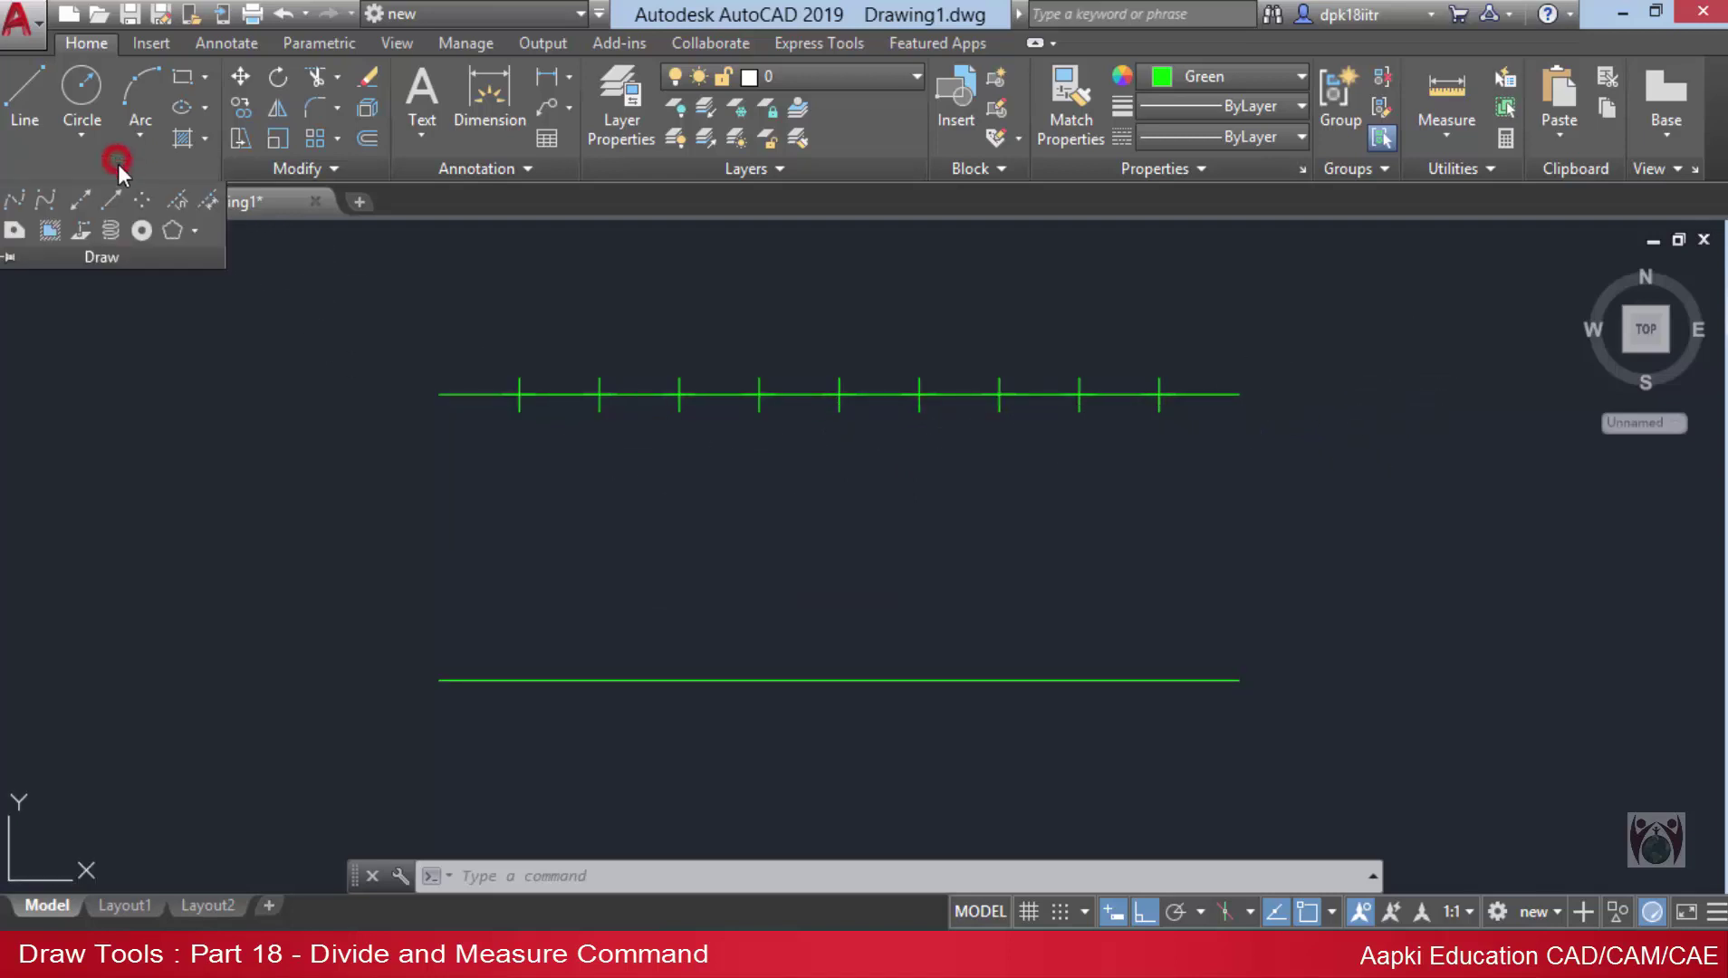
key(Escape)
key(Escape)
click(494, 874)
text(me)
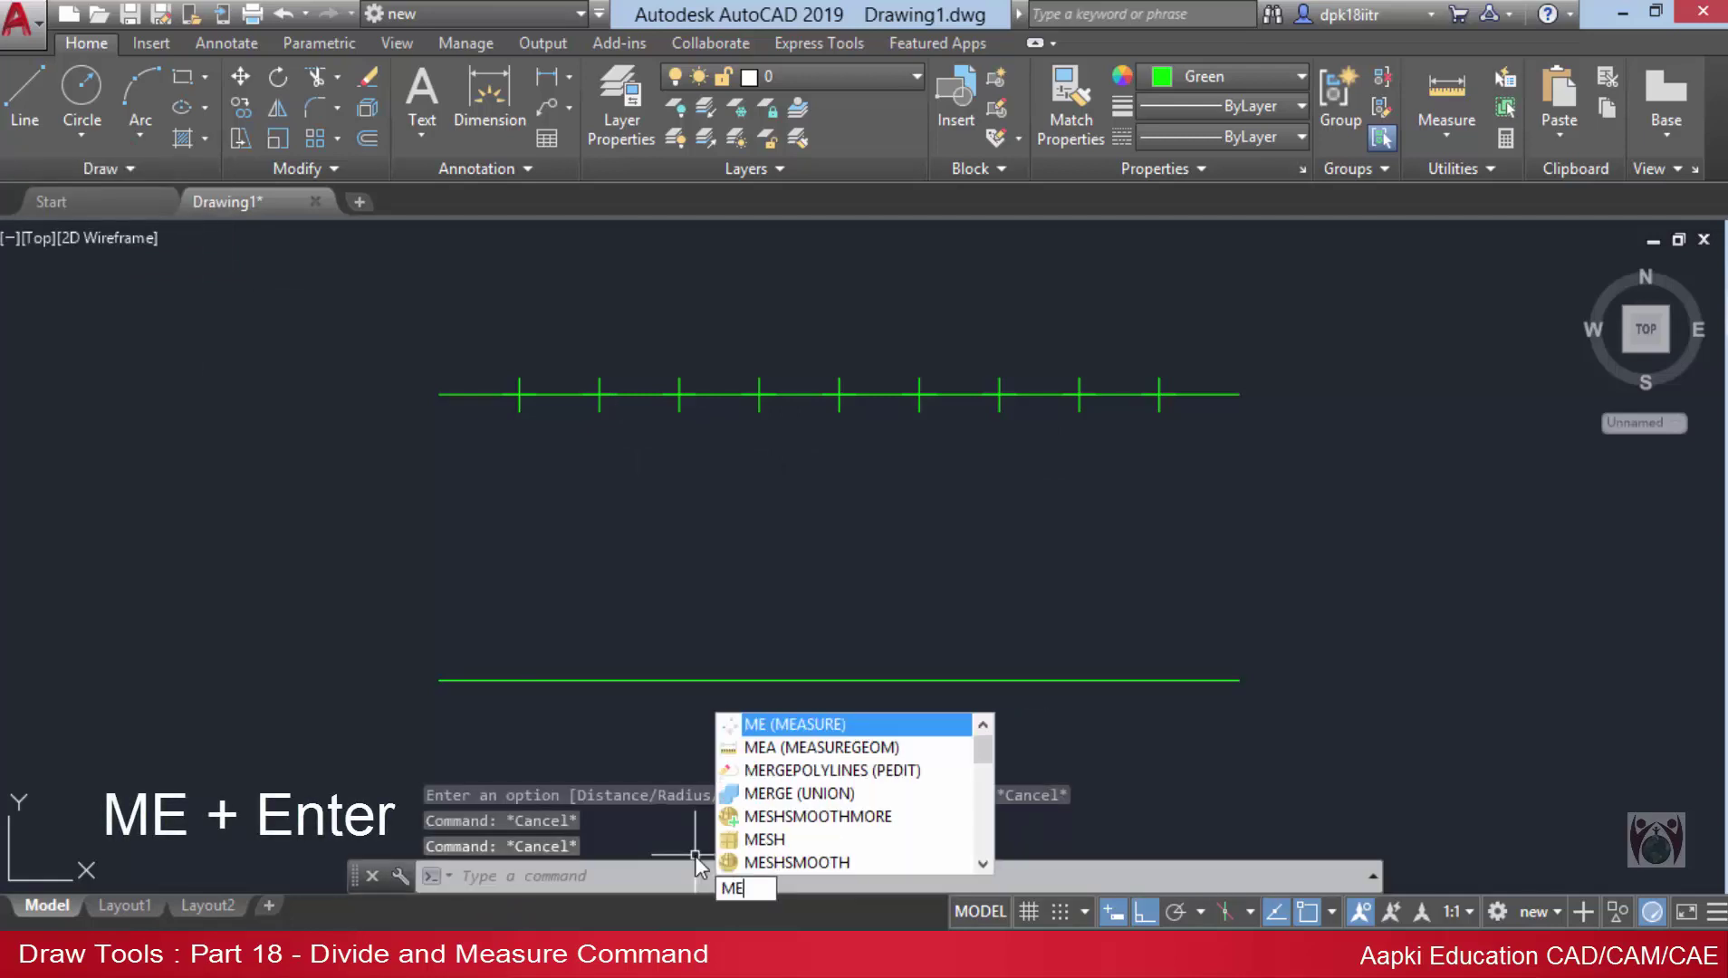
key(Return)
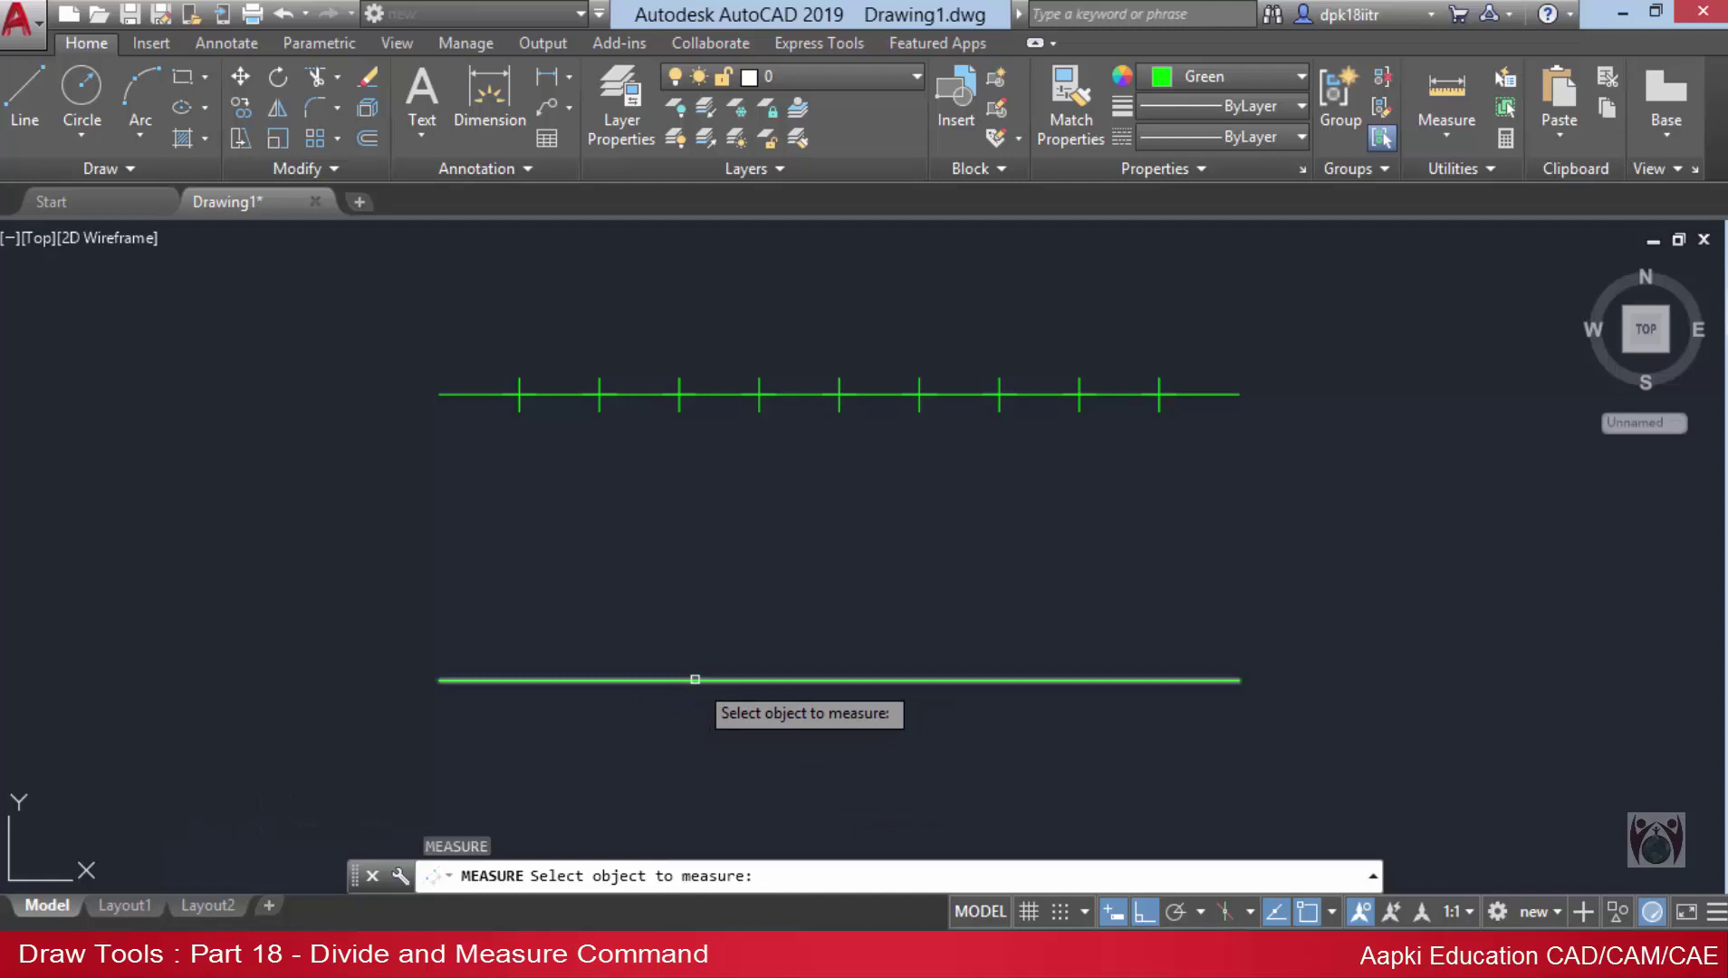
Select the lower line to measure and pick its left end as the first length point.
click(695, 680)
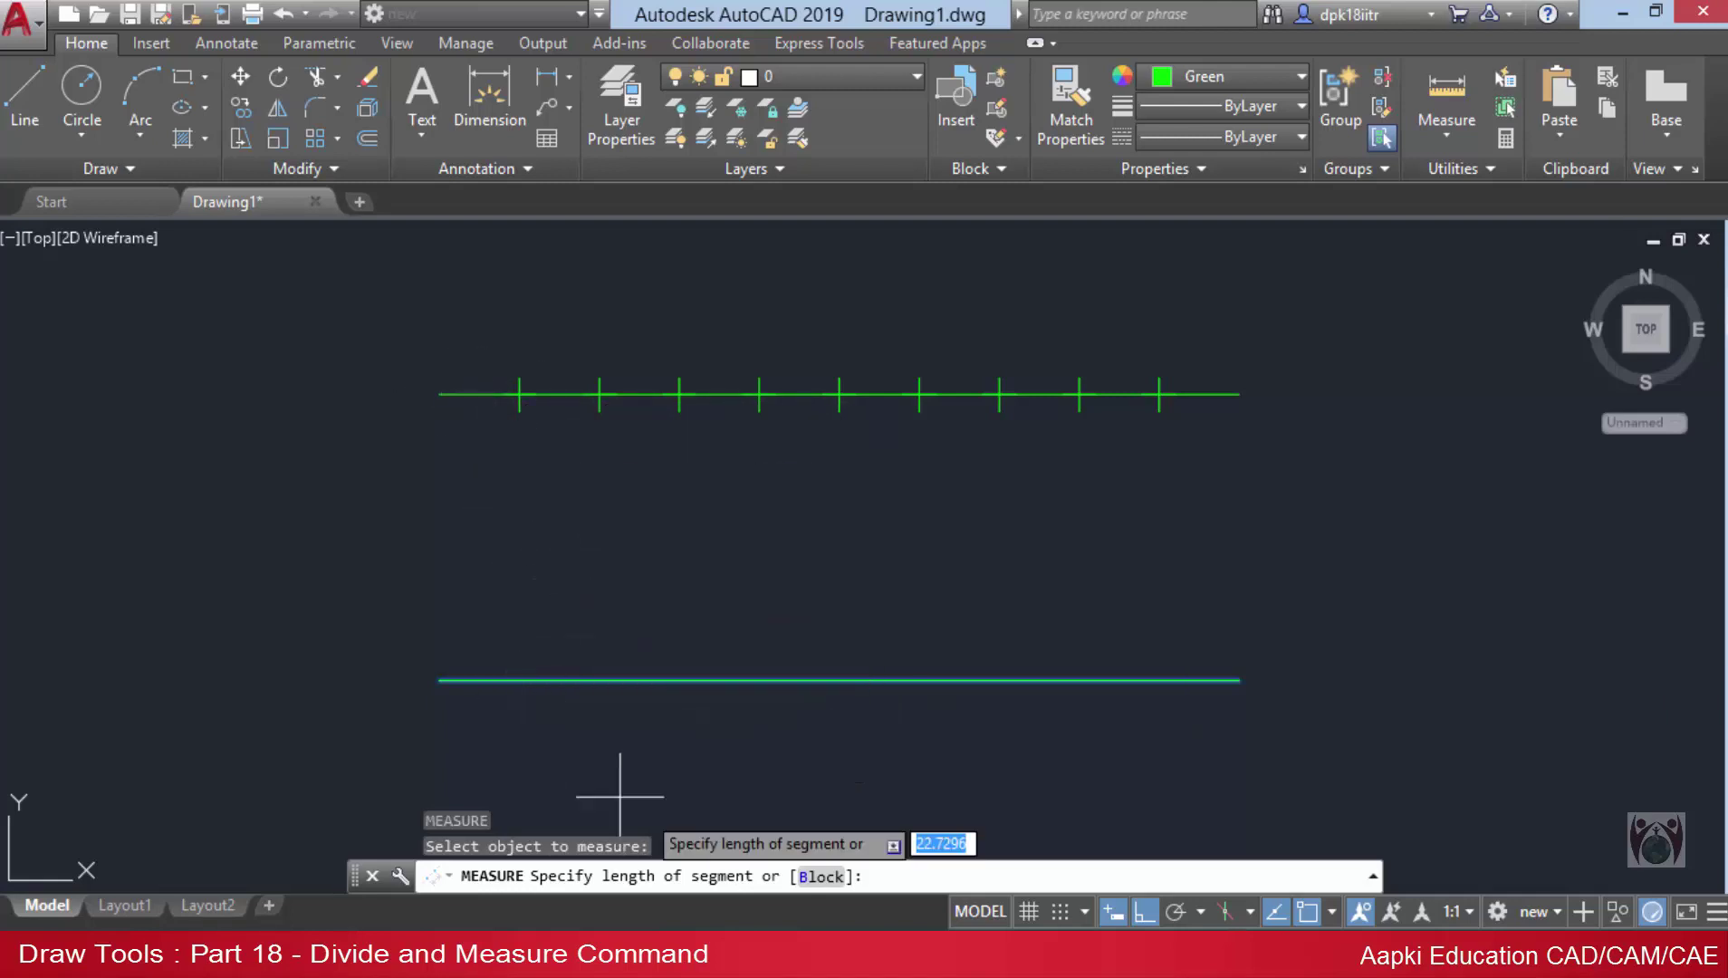
click(477, 680)
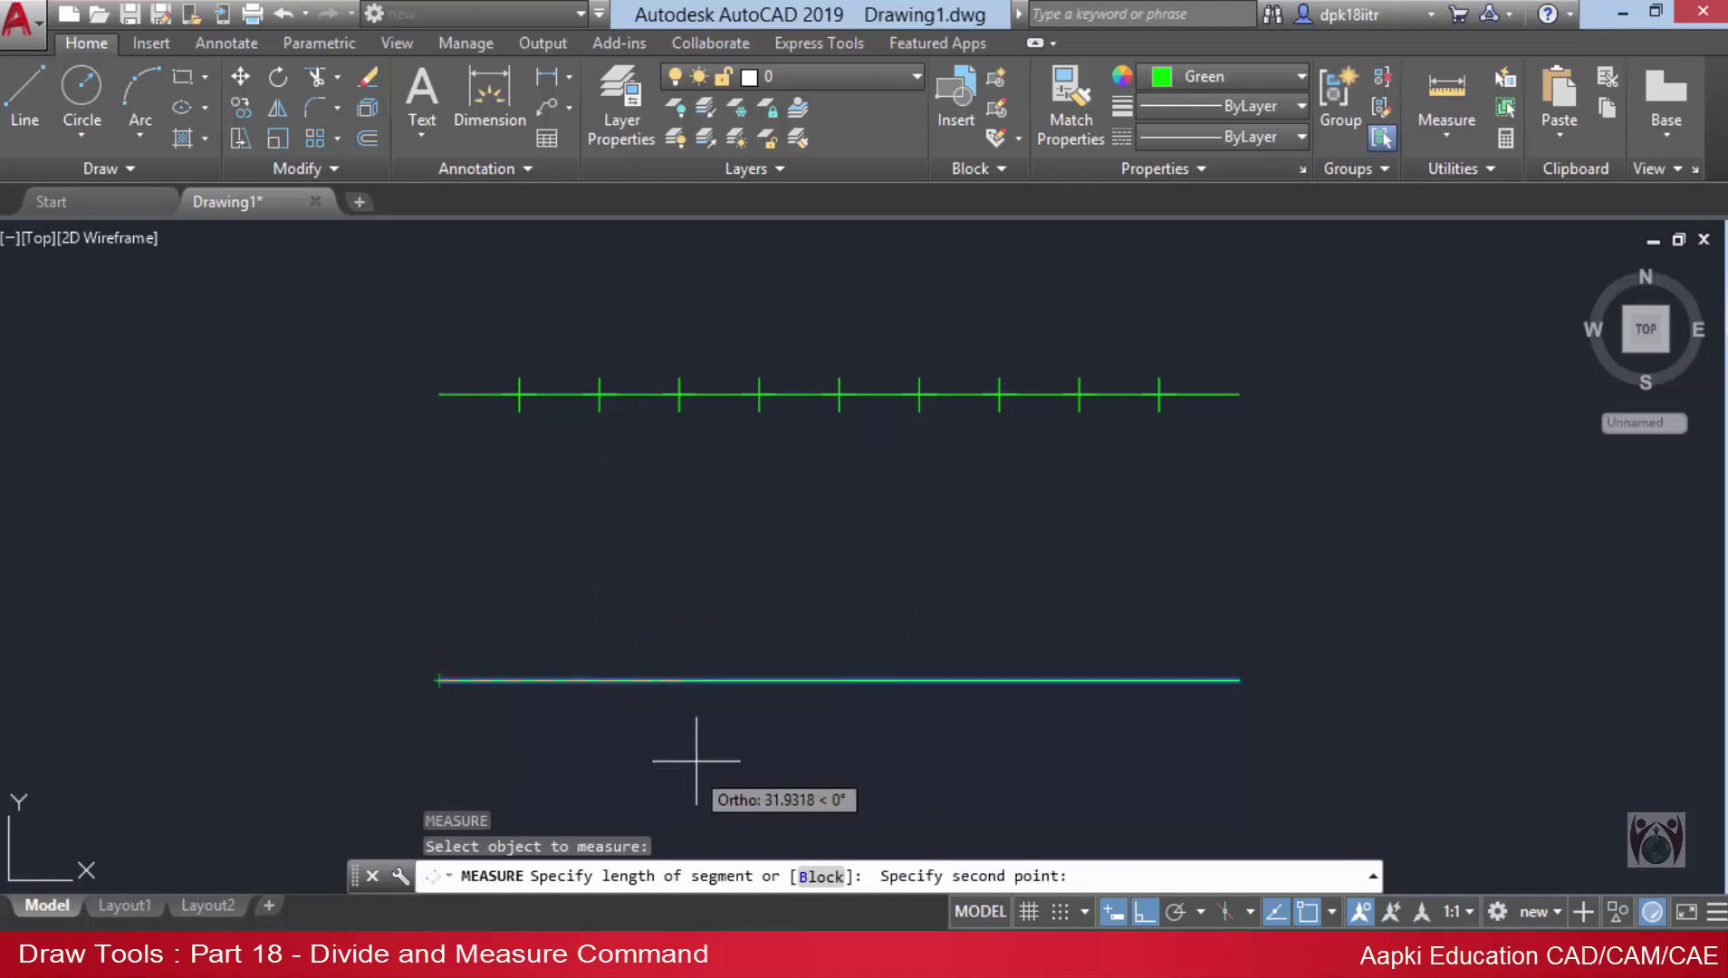
scroll(462, 716, up, 3)
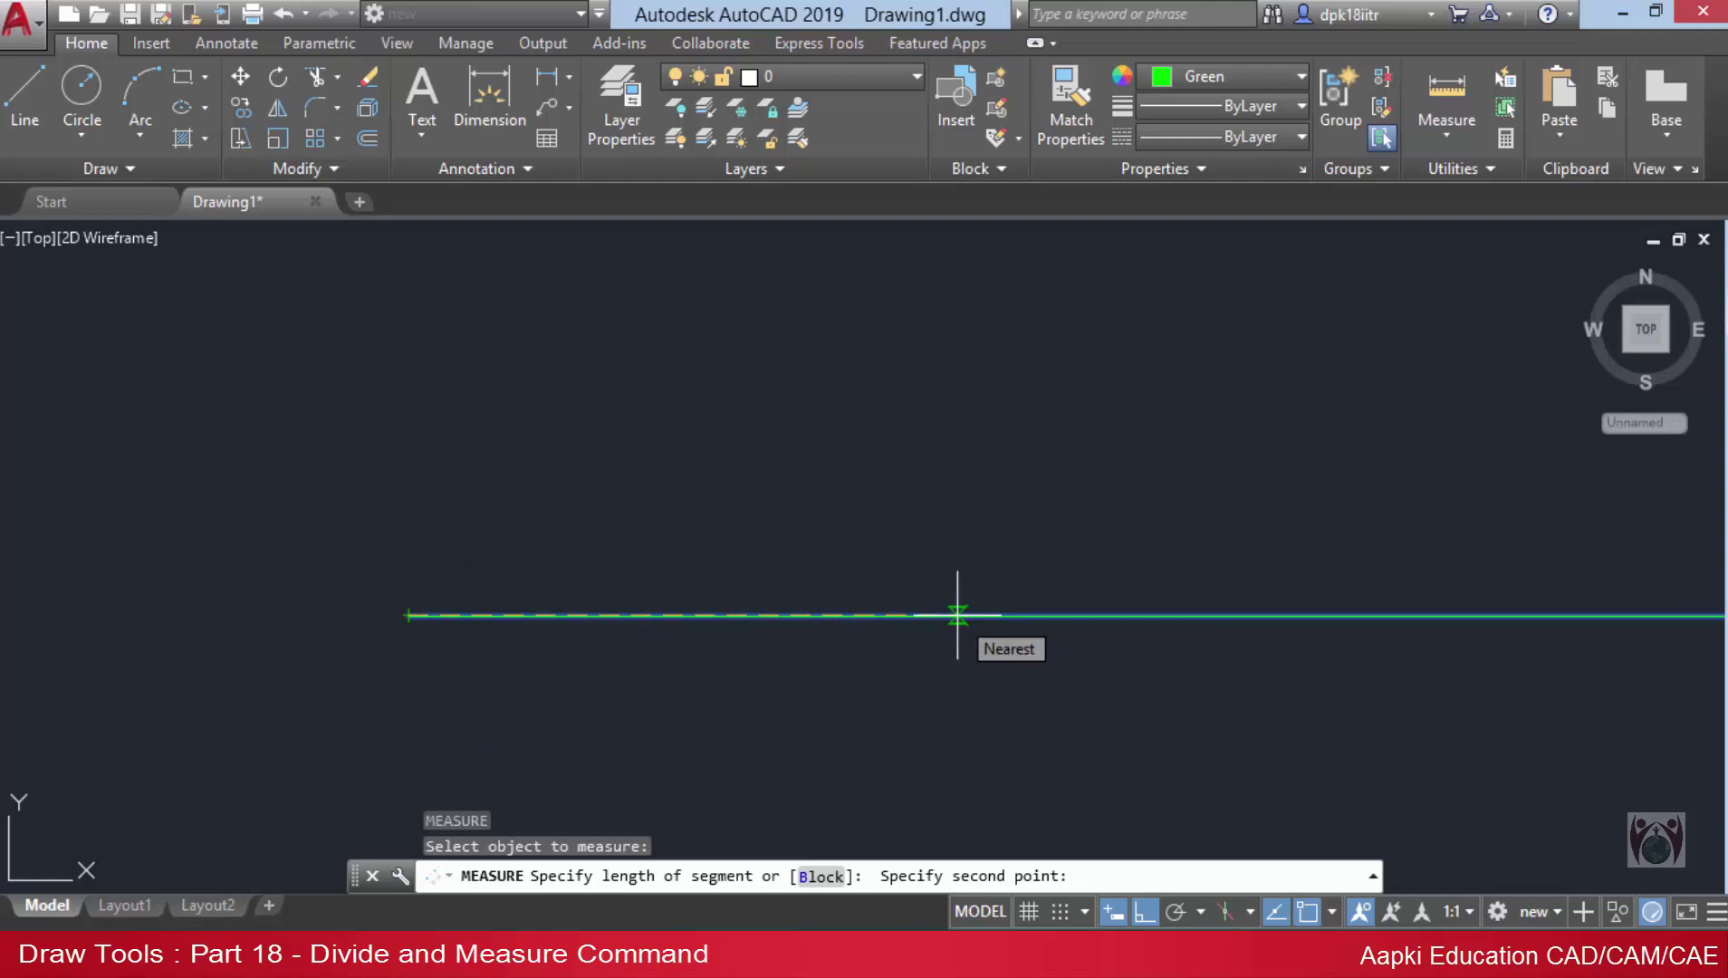
Pick the second length point on the line, placing three measured ticks on the lower line.
click(958, 615)
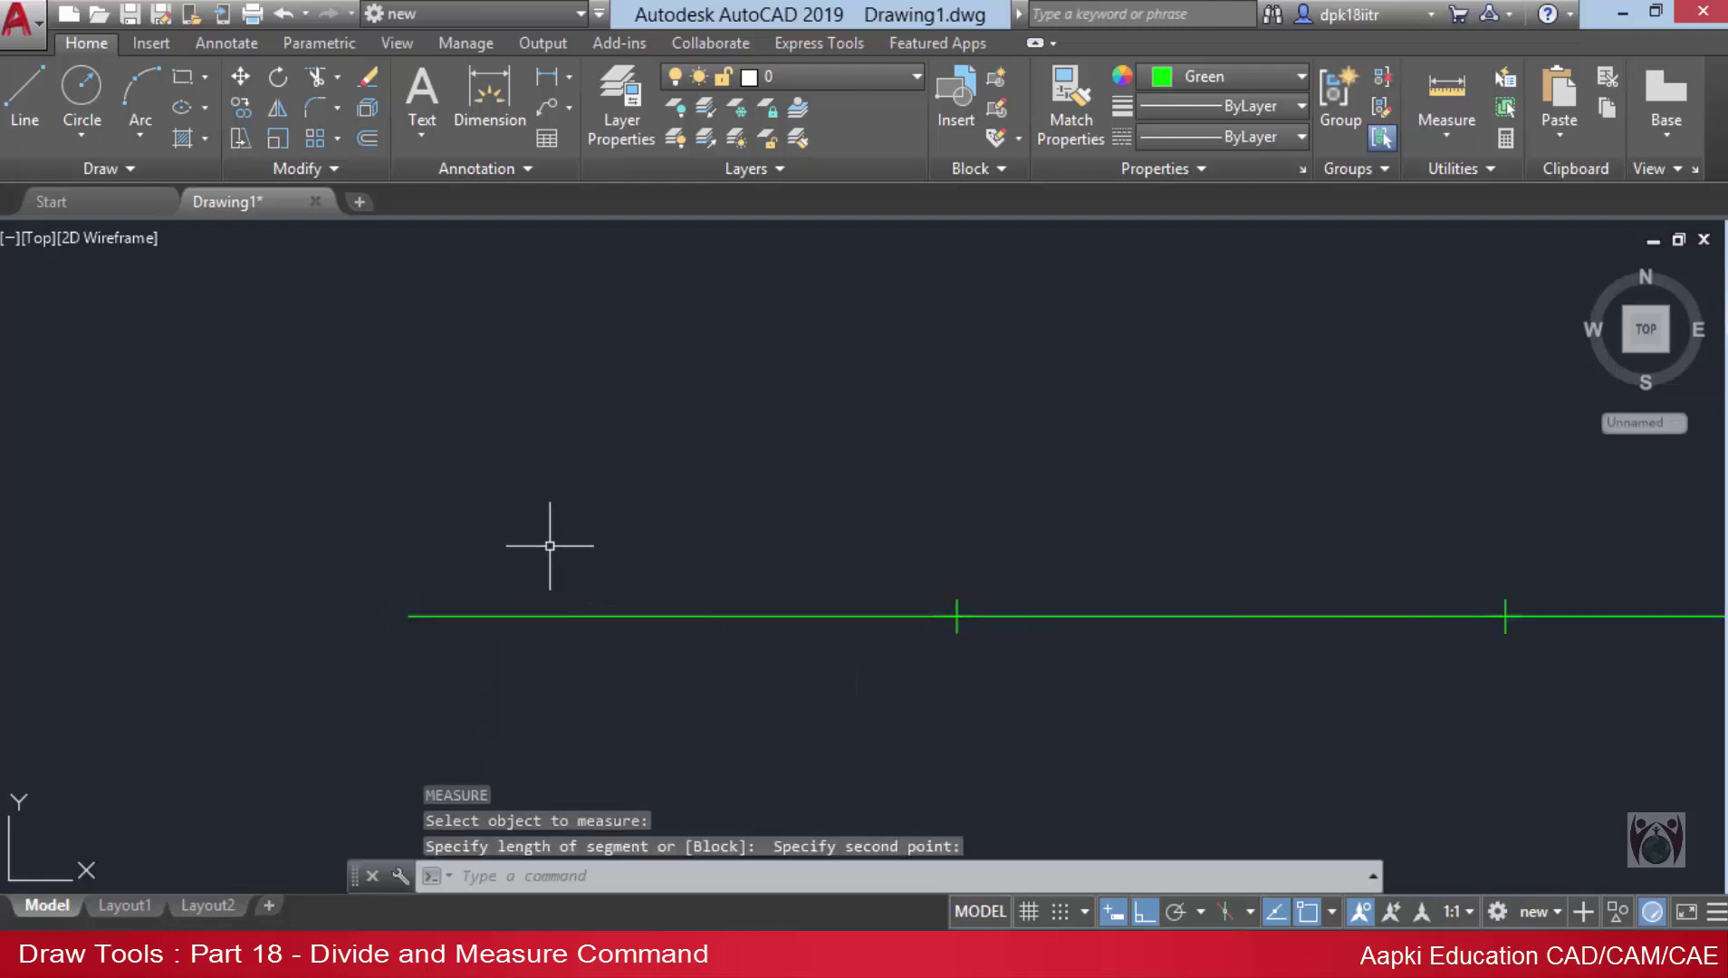
scroll(507, 516, down, 5)
middle_drag(482, 501, 559, 559)
scroll(552, 566, up, 4)
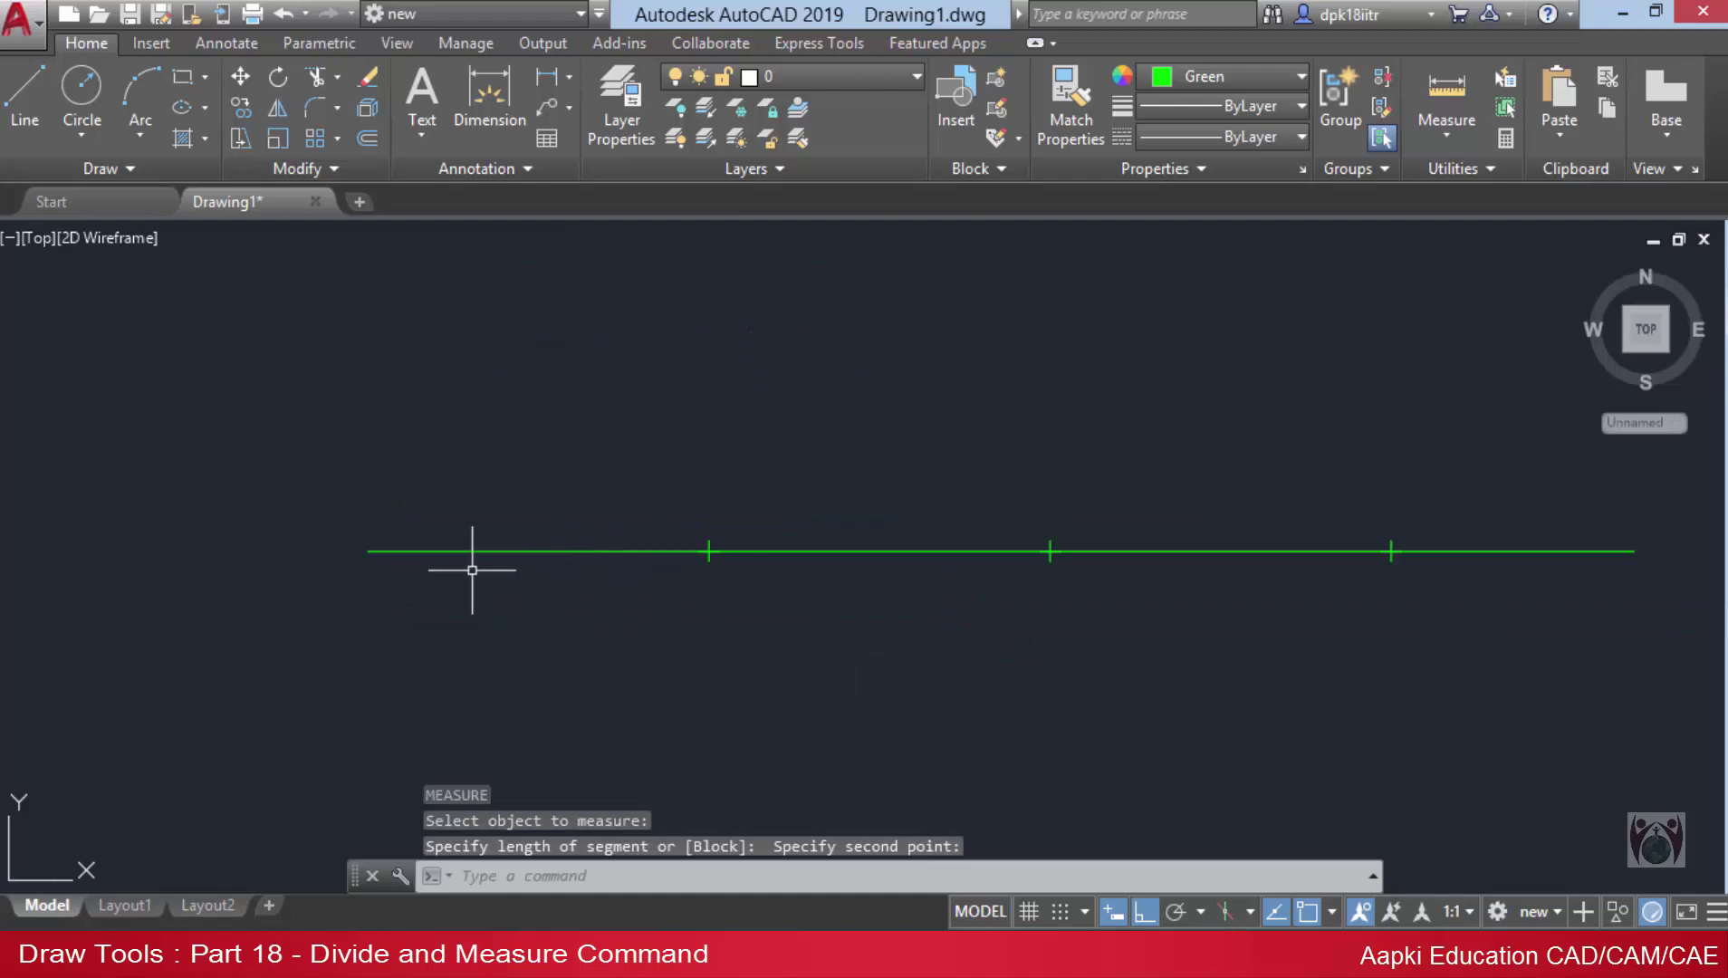
scroll(506, 621, down, 2)
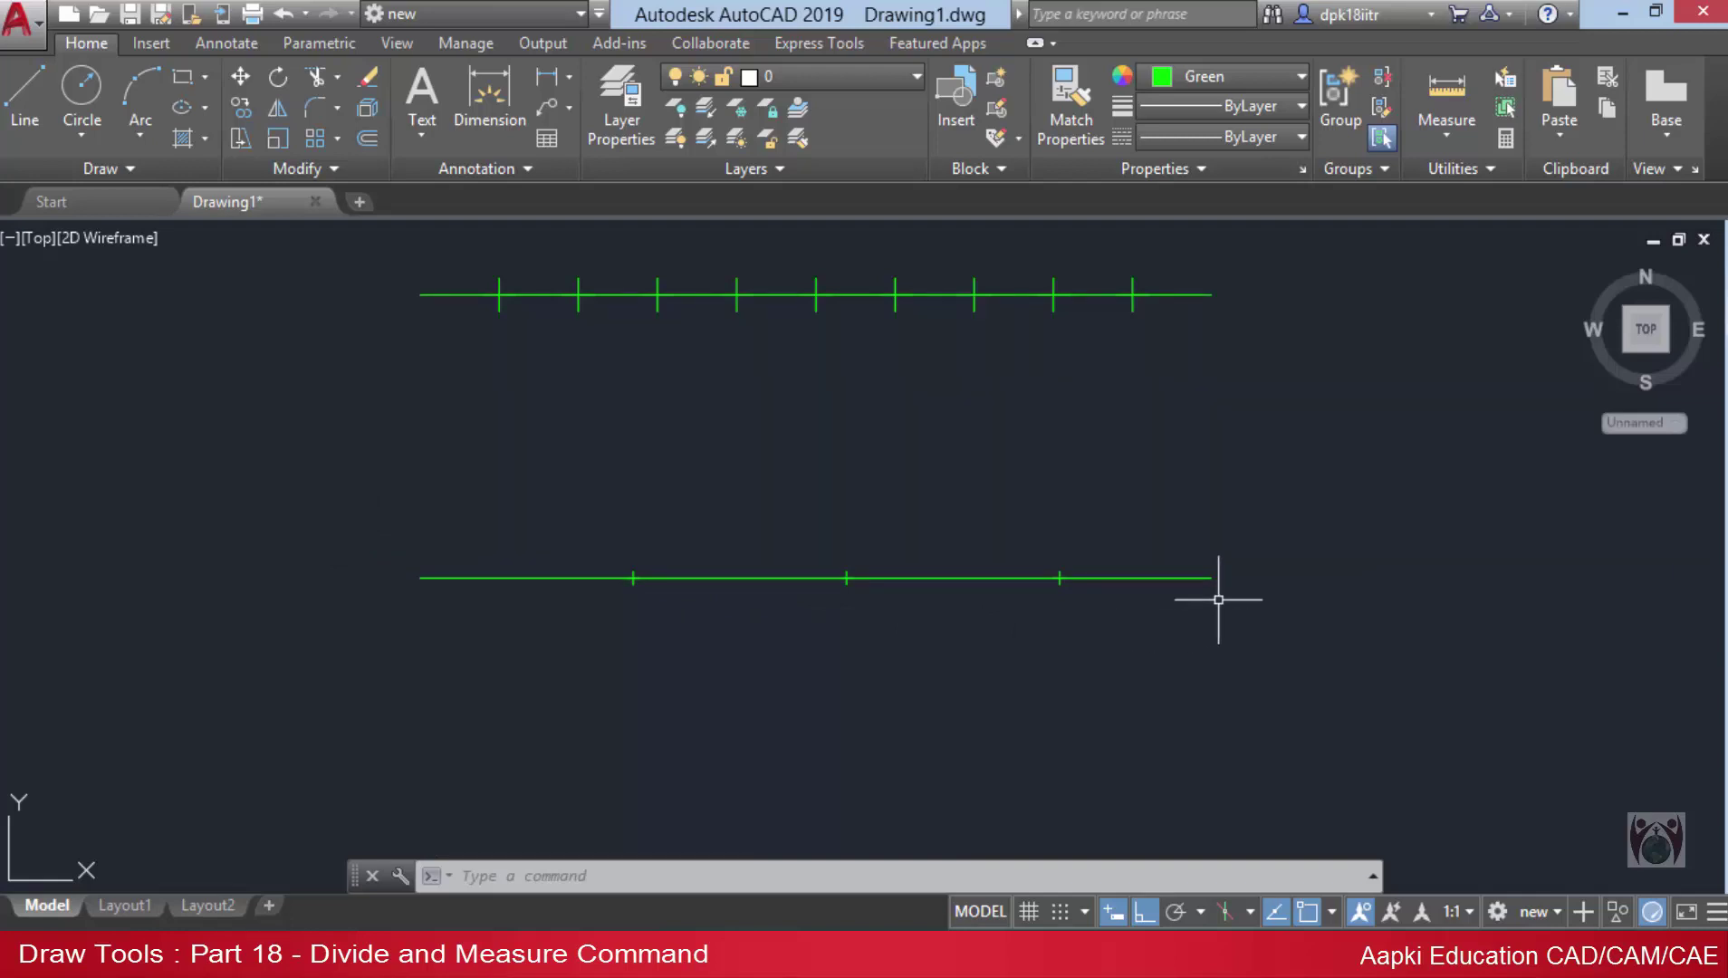
scroll(583, 631, up, 1)
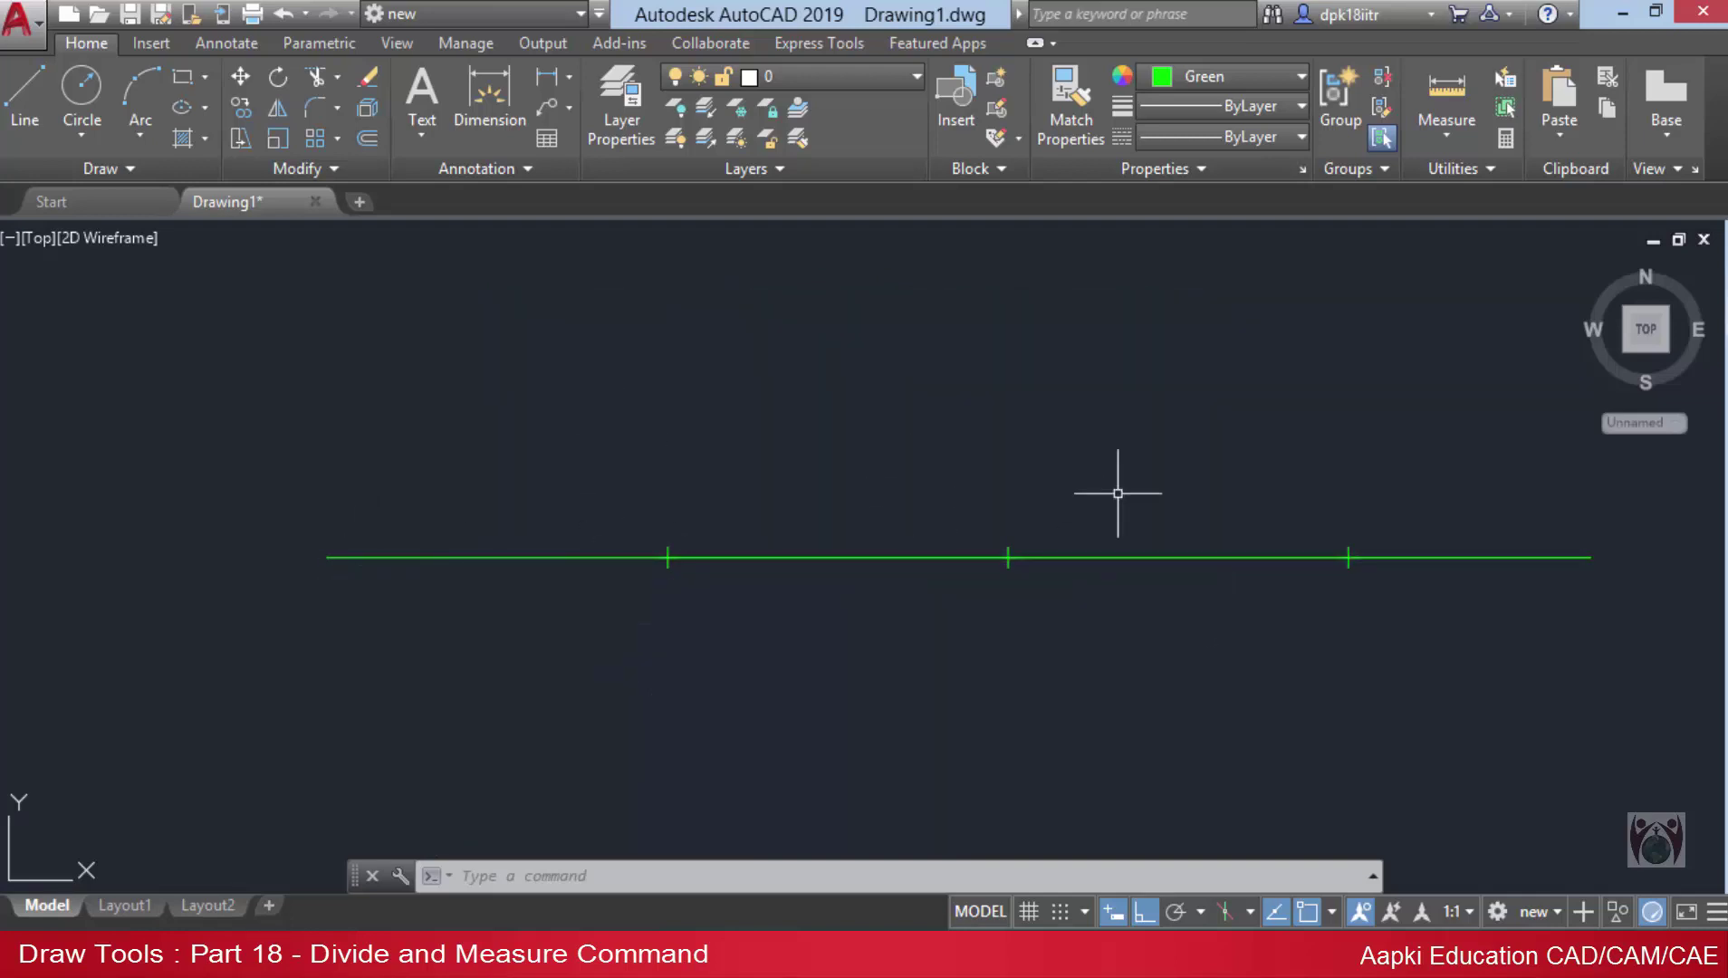
middle_drag(1567, 661, 1418, 664)
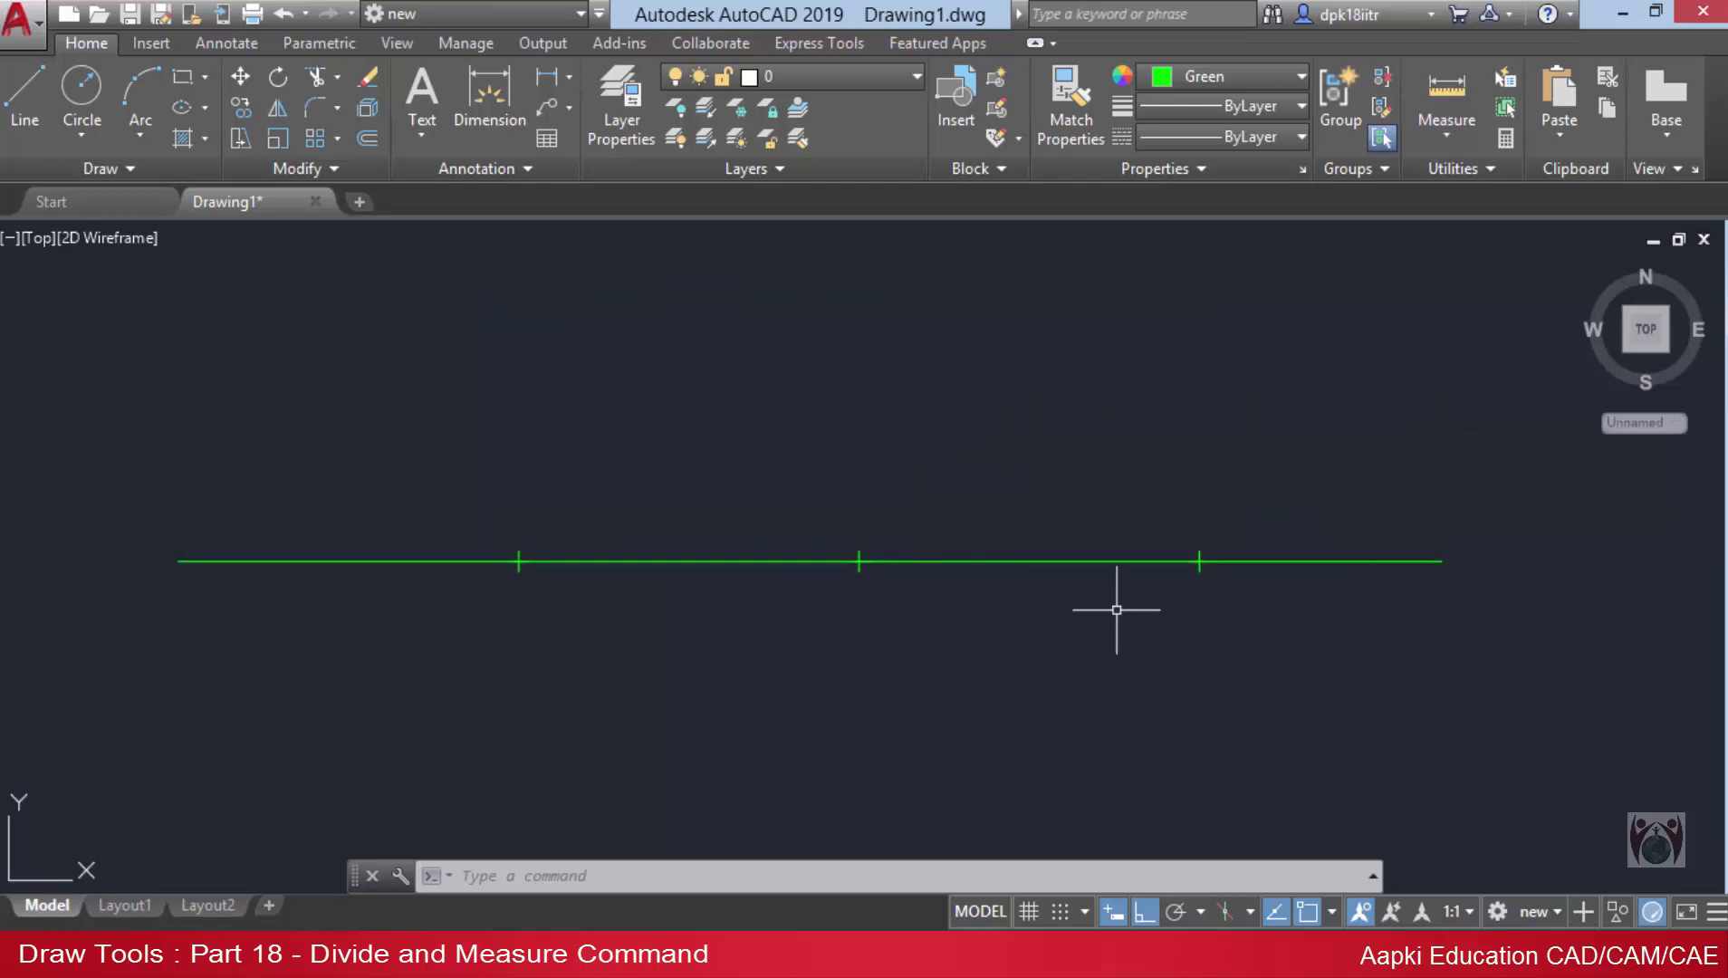
scroll(953, 644, down, 2)
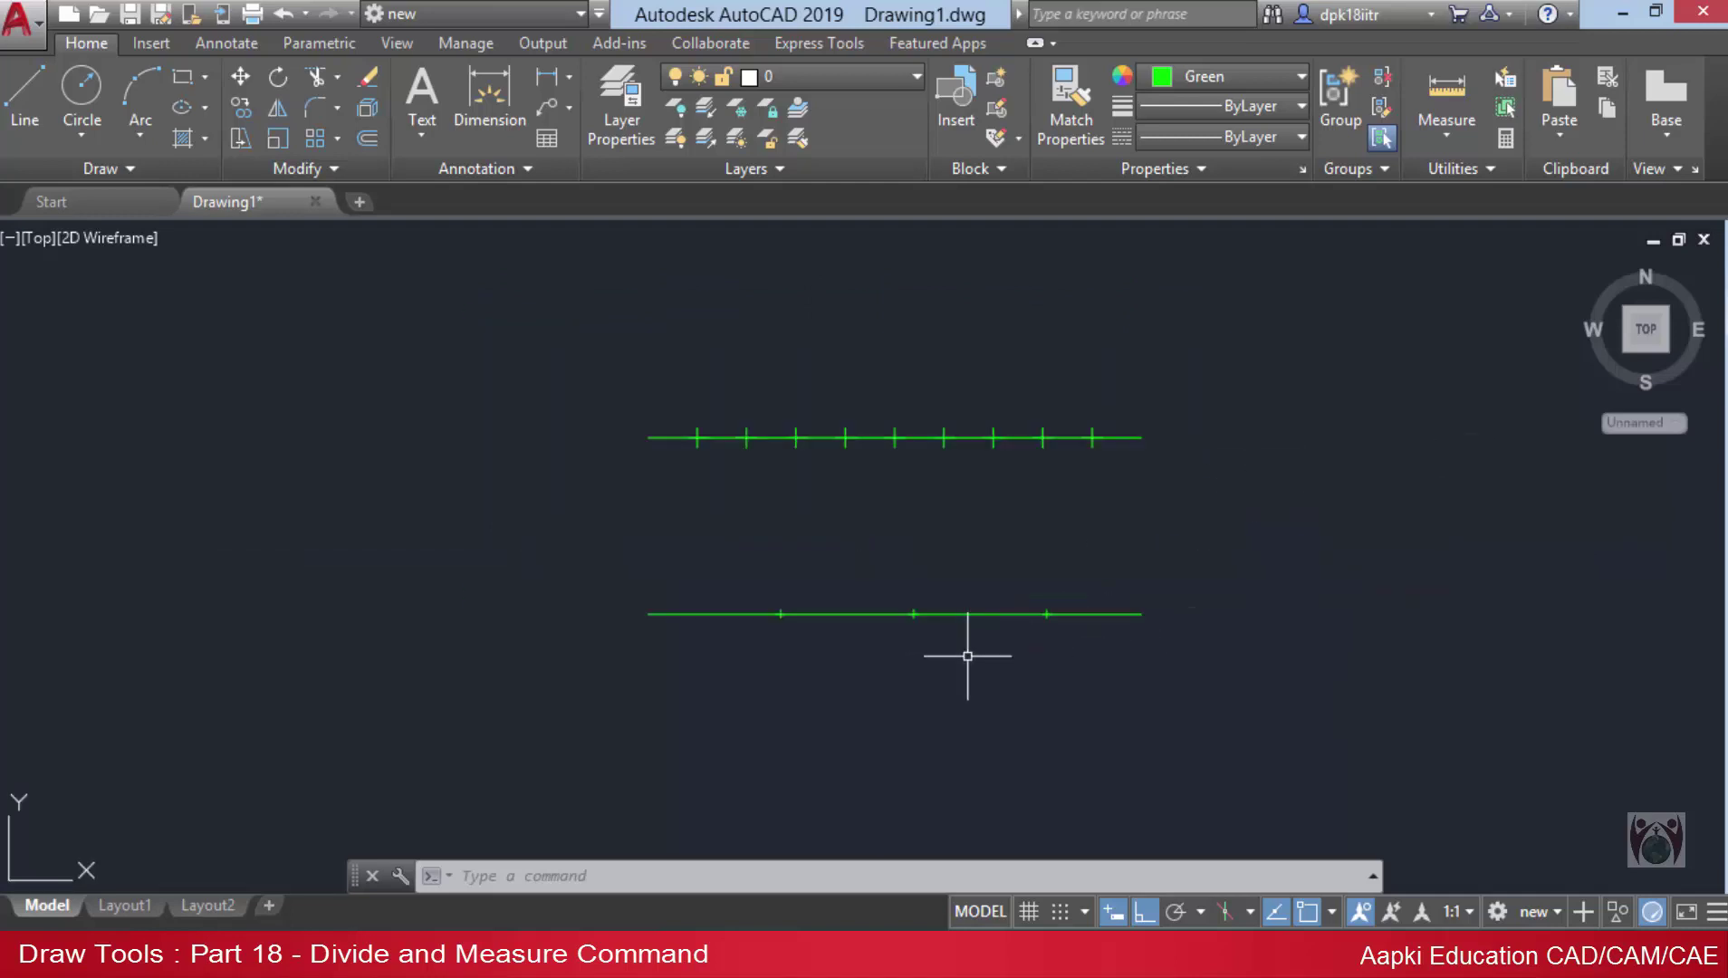
scroll(900, 651, up, 2)
middle_drag(894, 383, 894, 503)
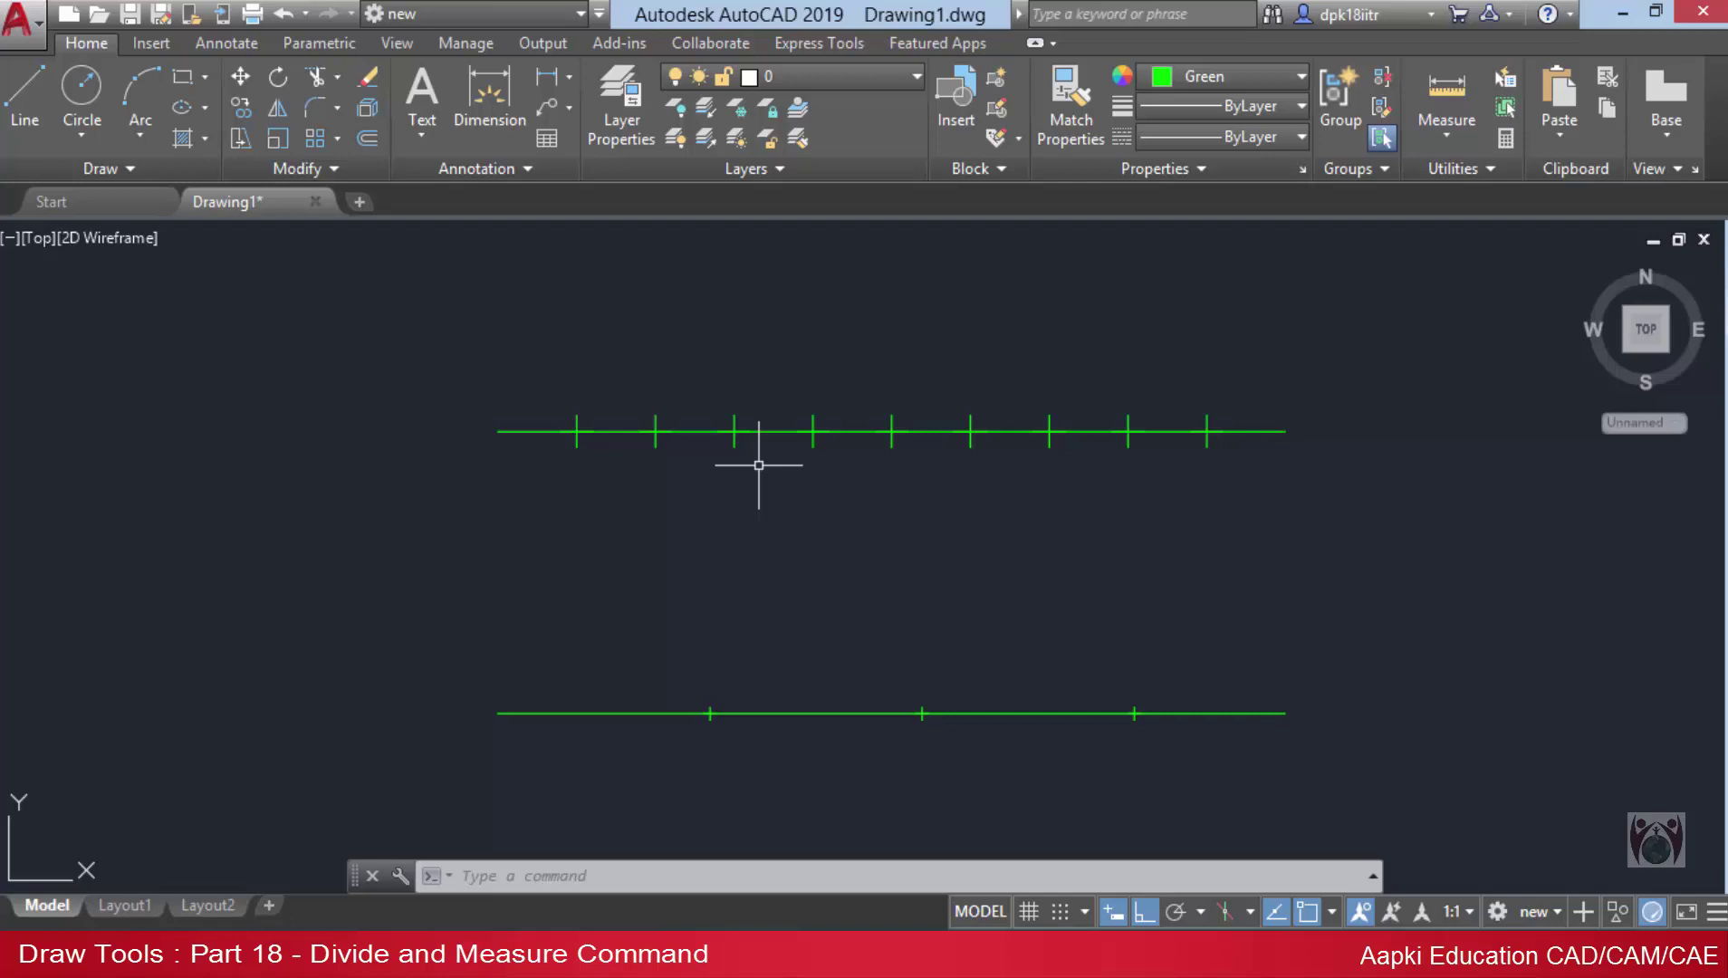
middle_drag(1250, 579, 899, 462)
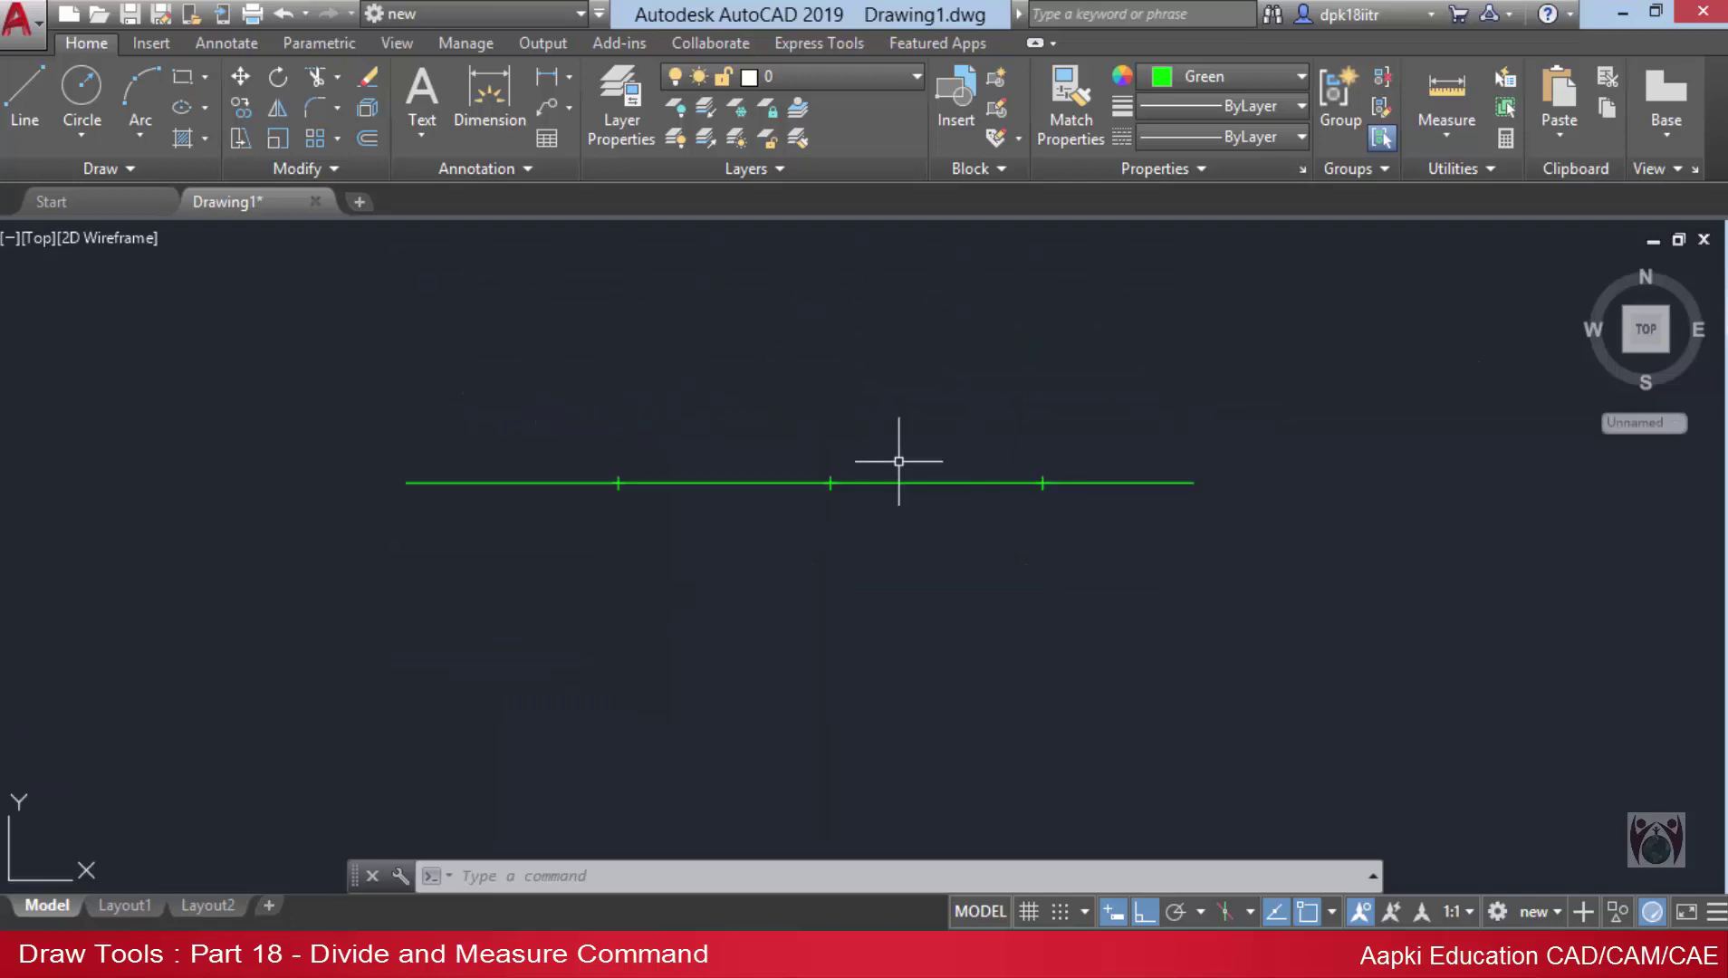
Draw a new 200-unit horizontal line below the others.
text(l)
key(Return)
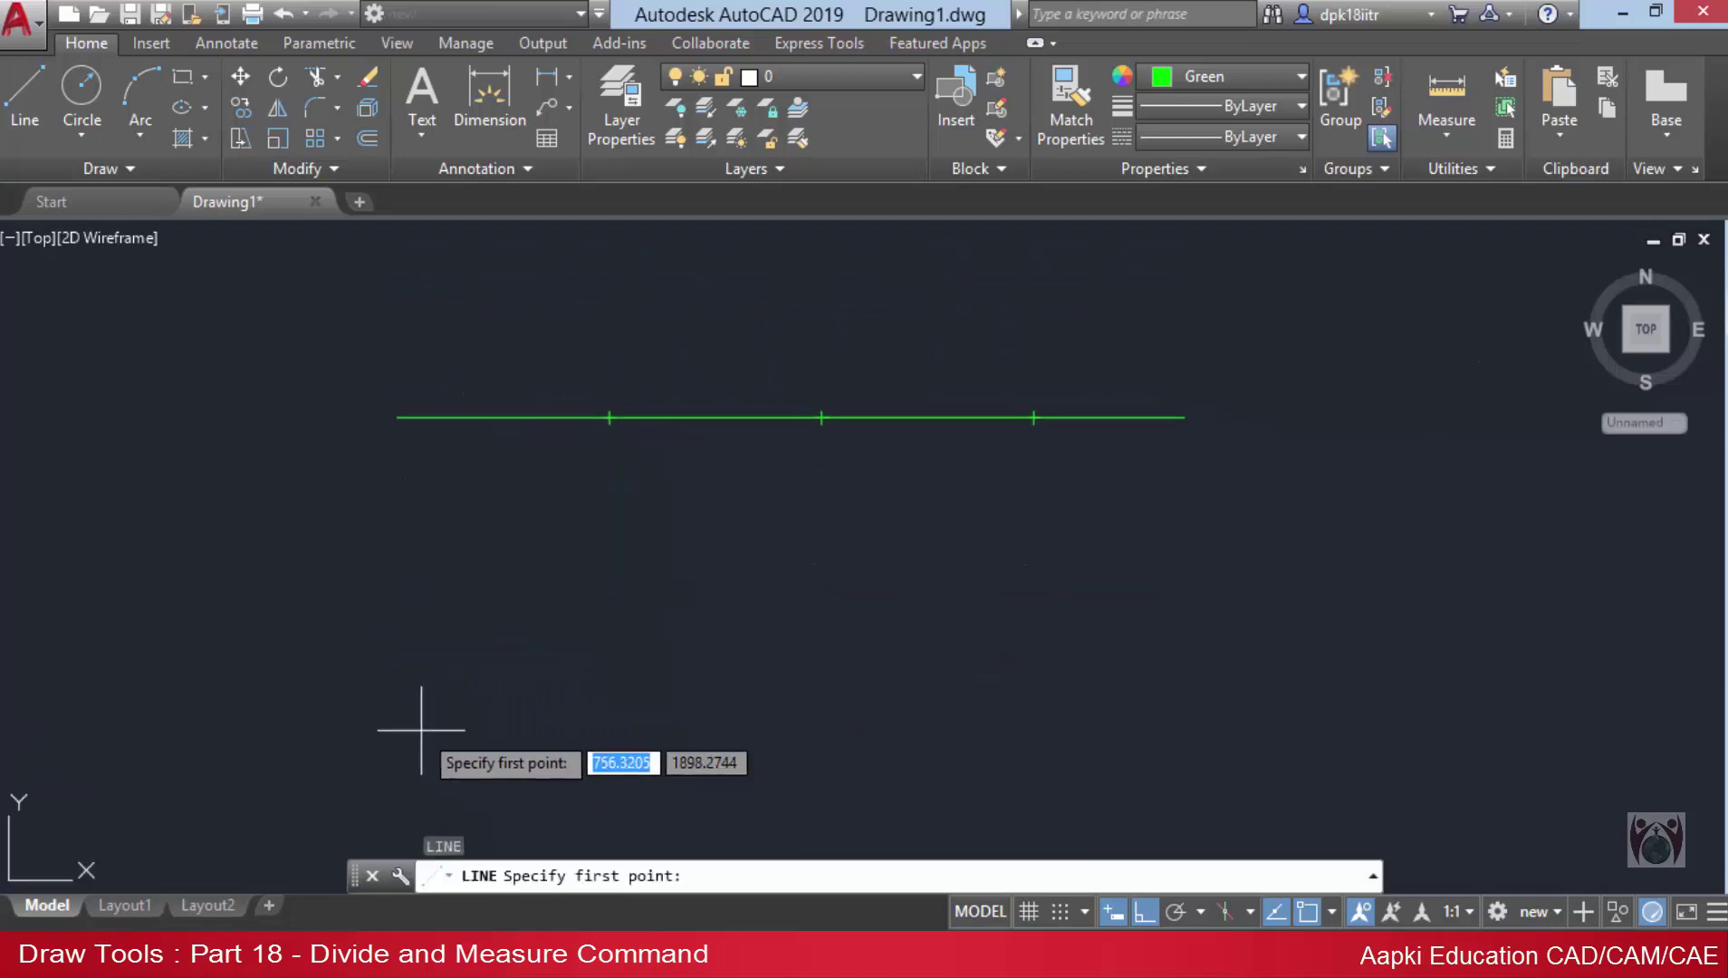
click(418, 726)
text(2)
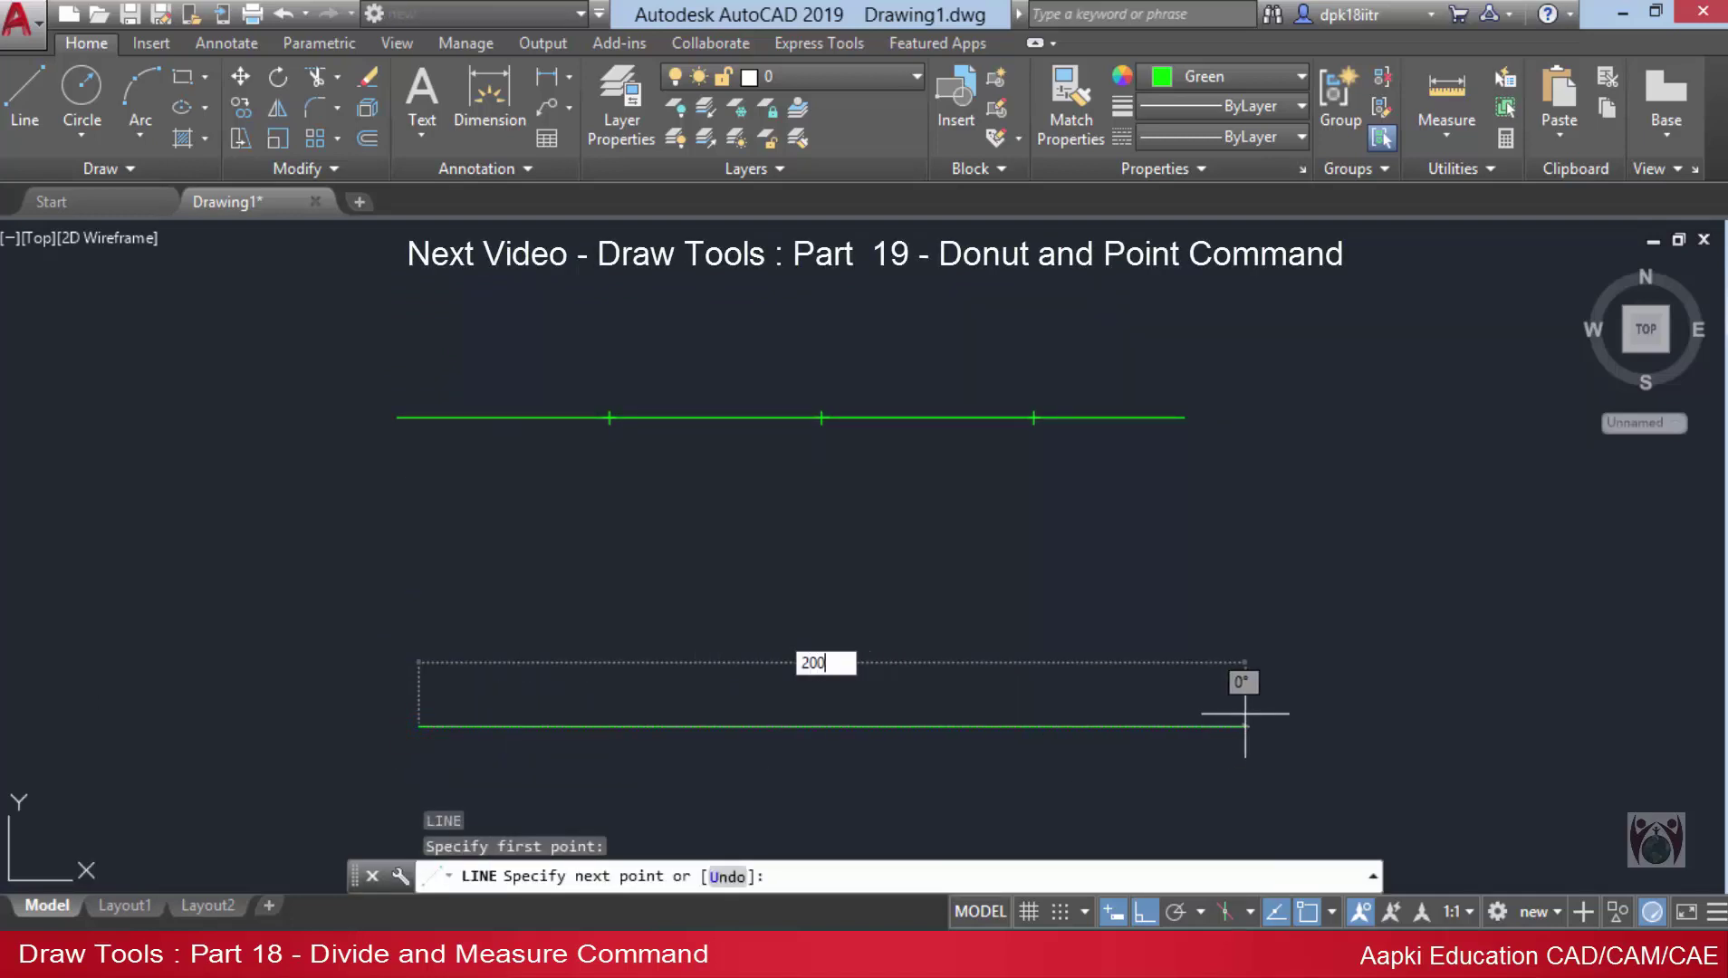
text(00)
key(Return)
scroll(584, 557, down, 5)
key(Escape)
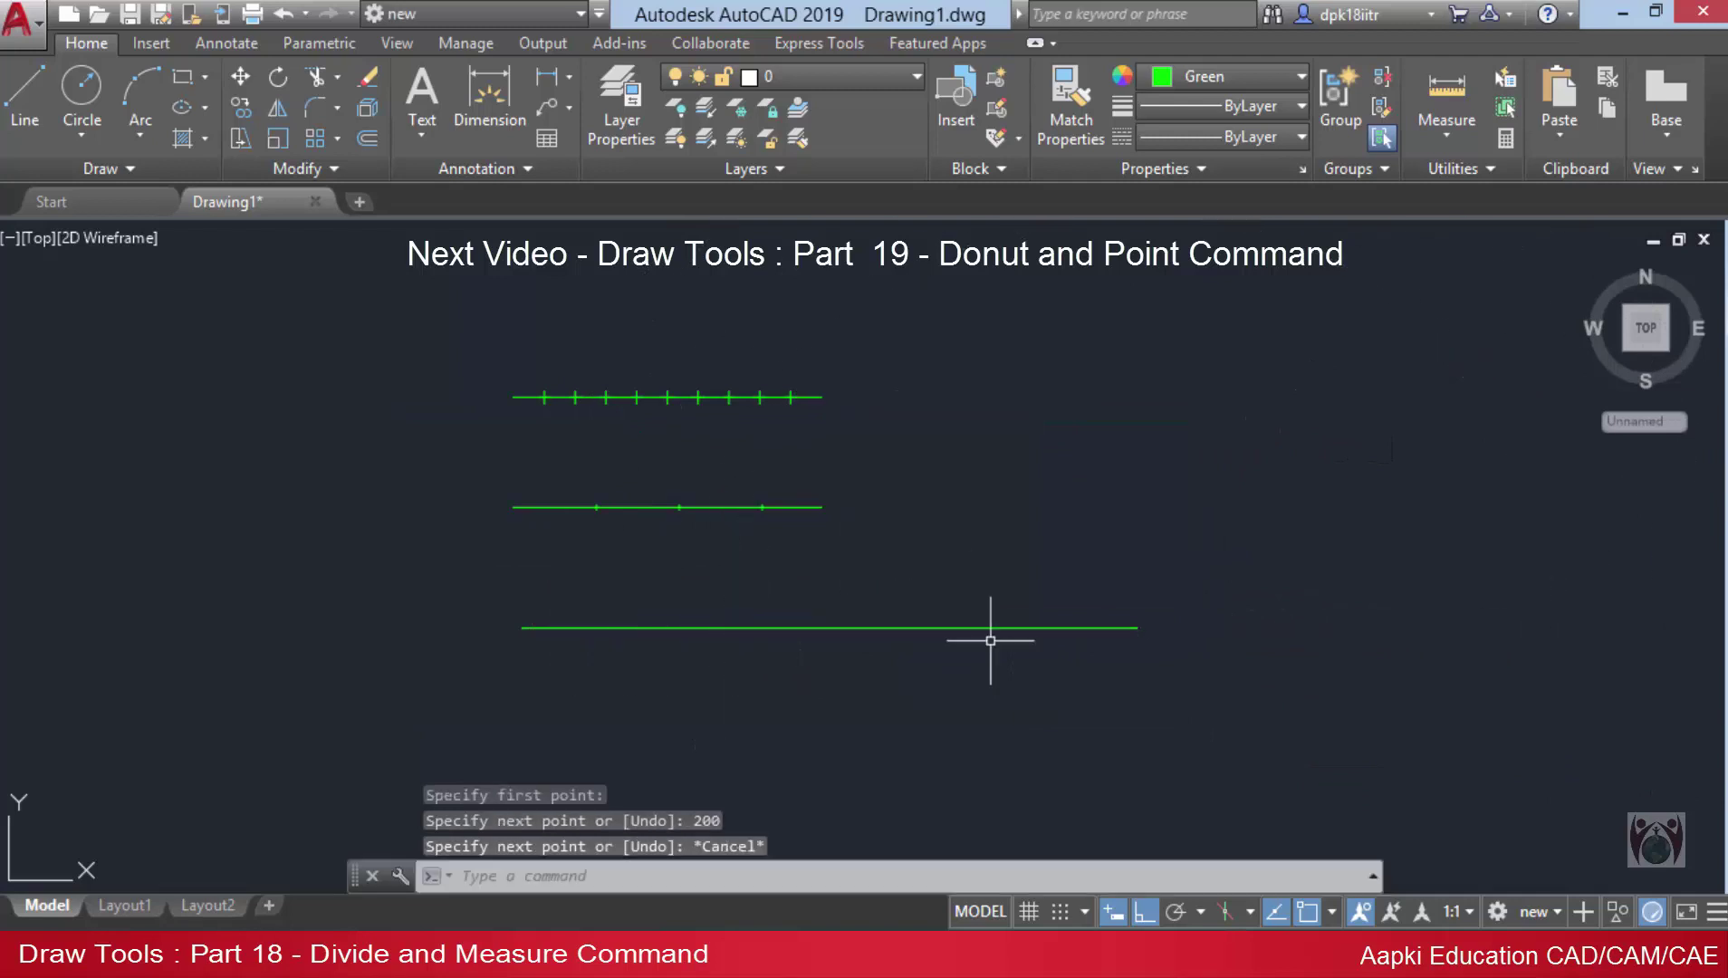
Measure the new 200-unit line with point ticks every 30 units.
text(me)
key(Return)
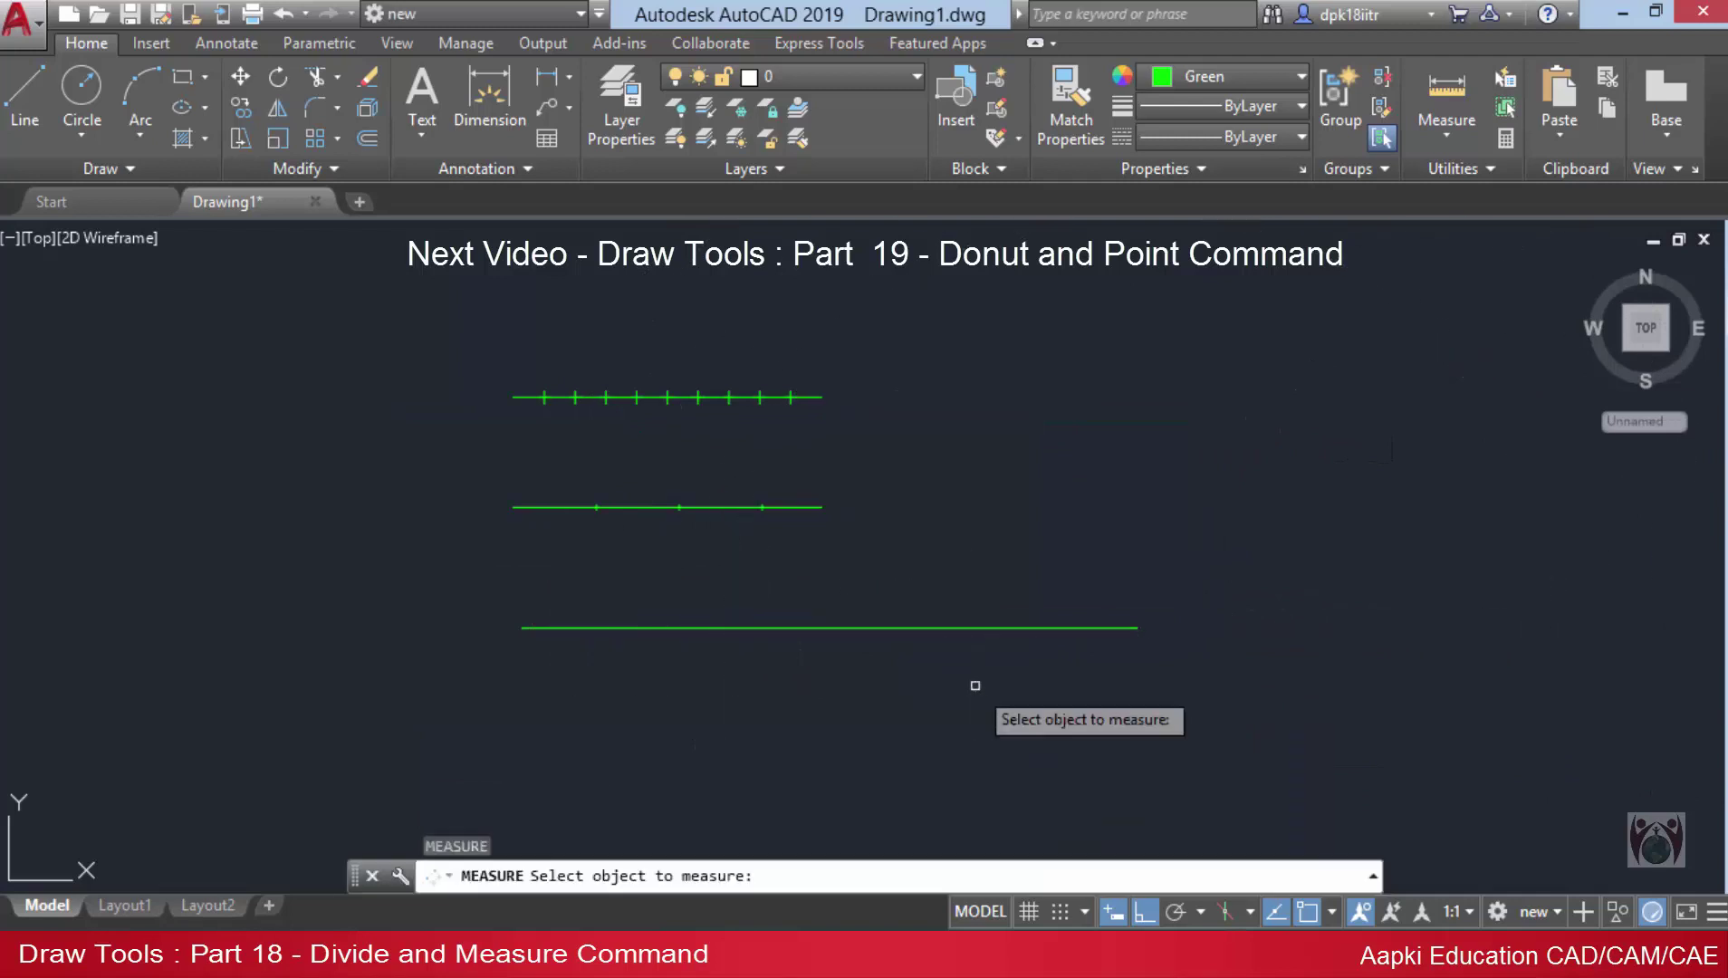
scroll(535, 643, up, 2)
click(594, 619)
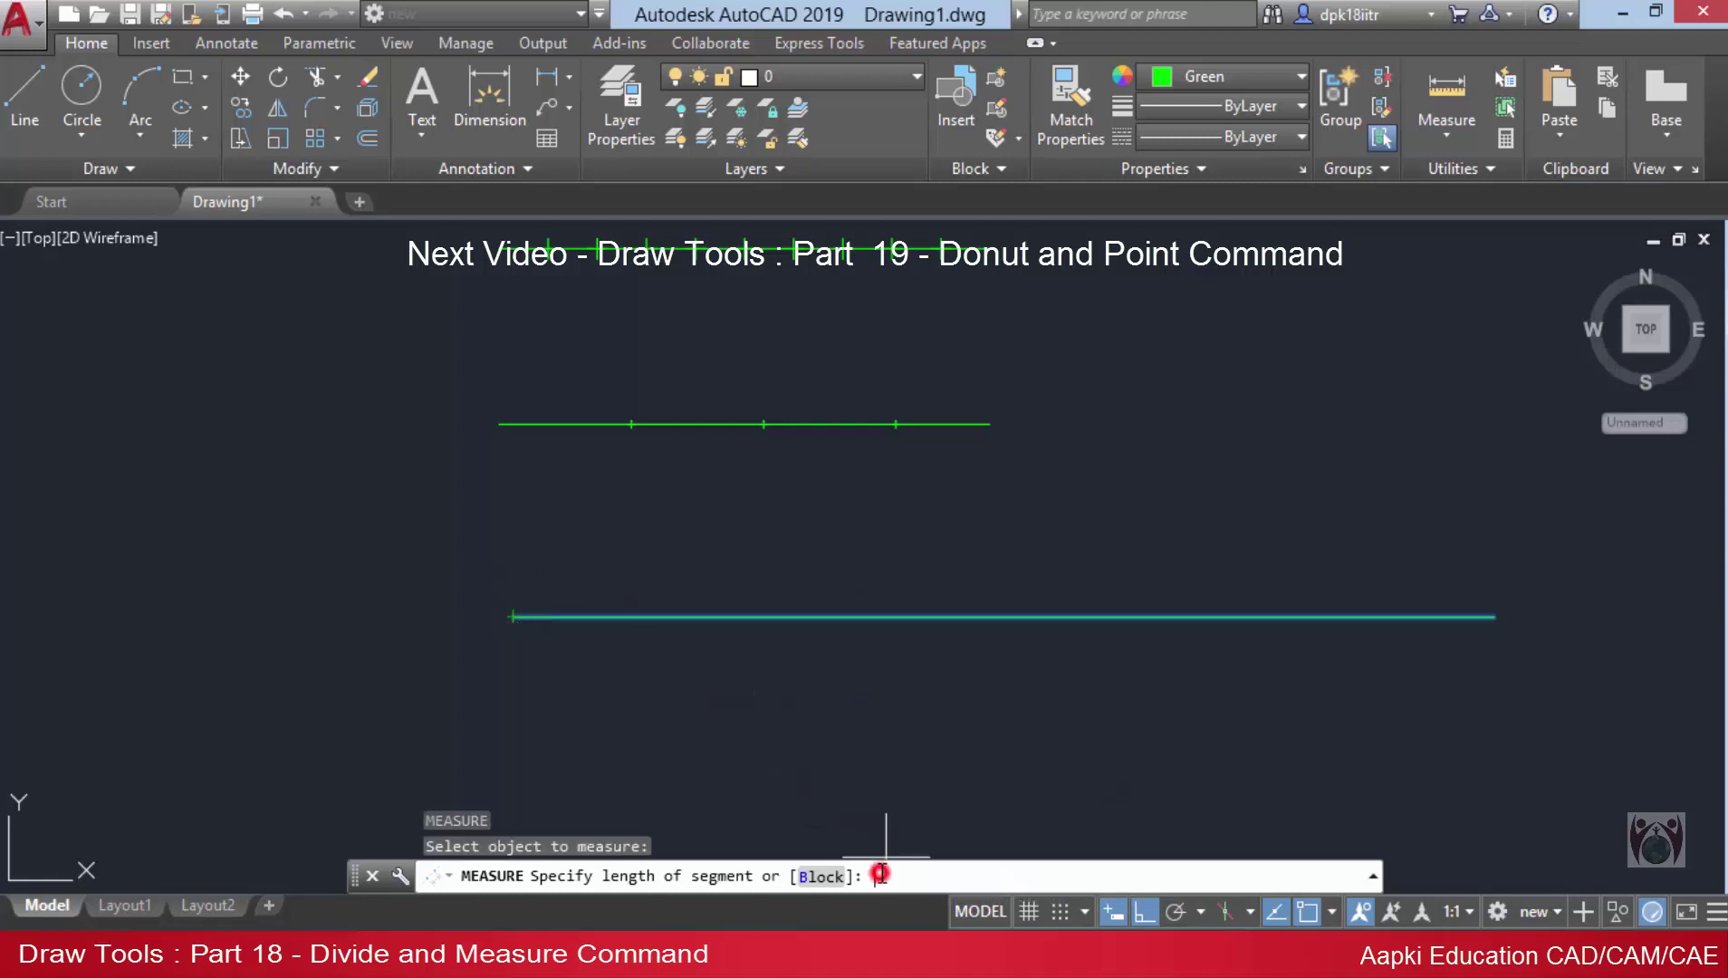
text(30)
key(Return)
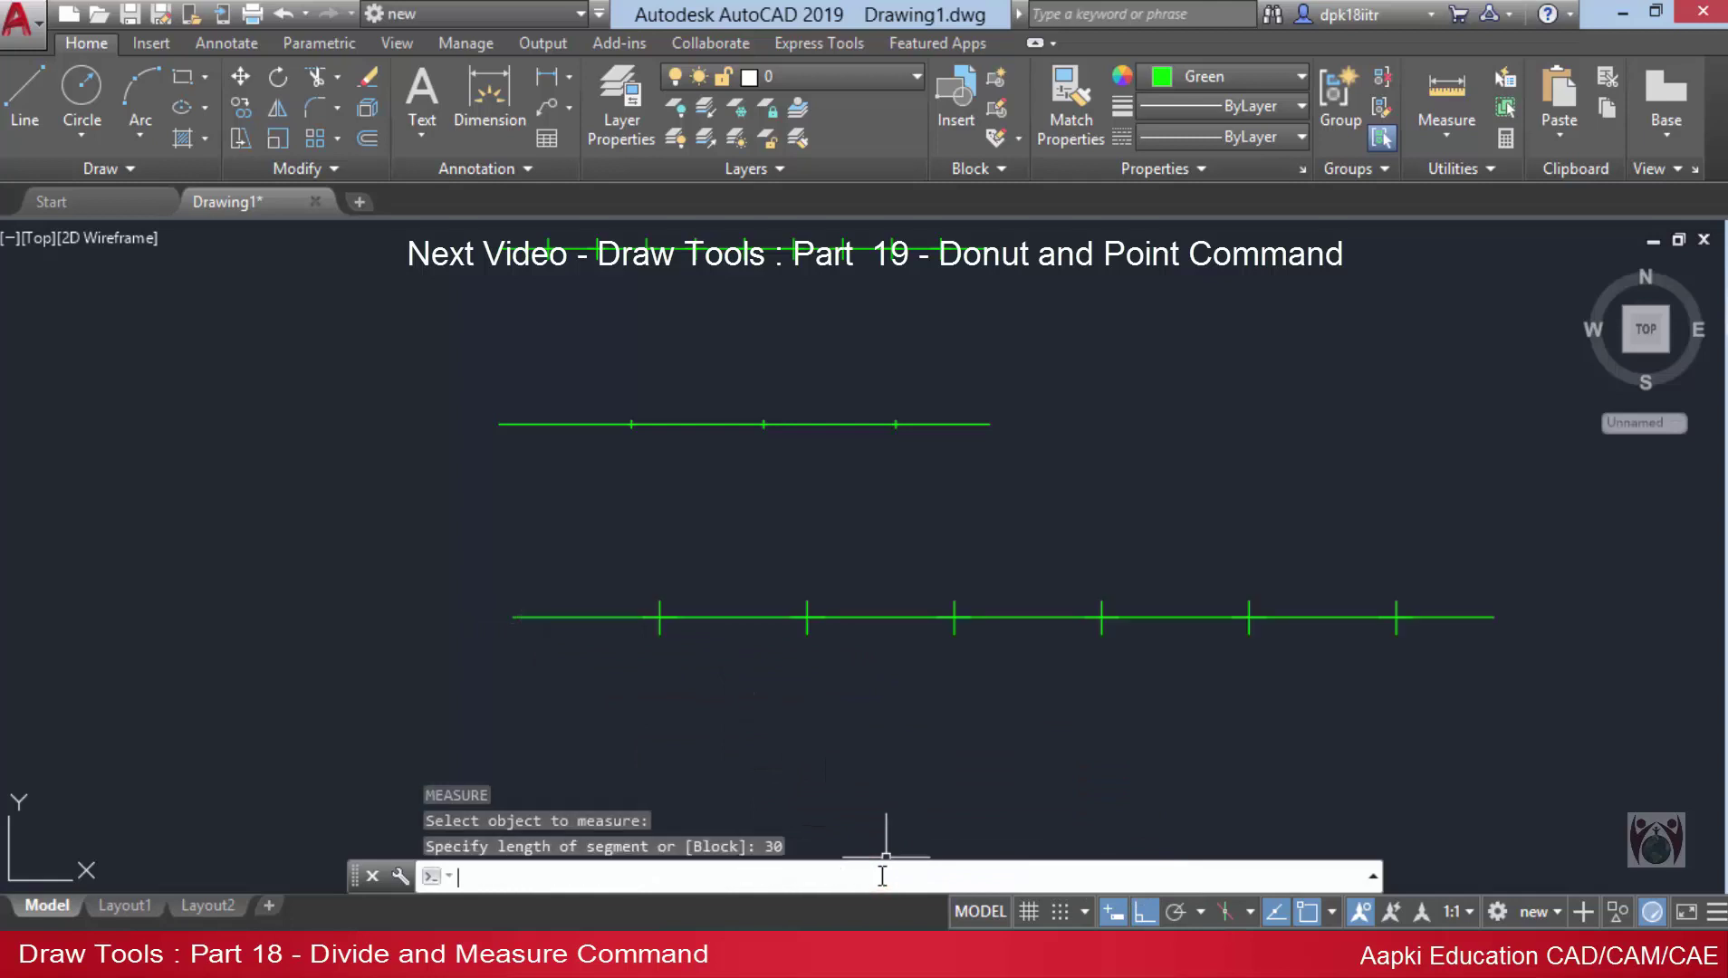
scroll(578, 635, up, 5)
scroll(640, 628, down, 3)
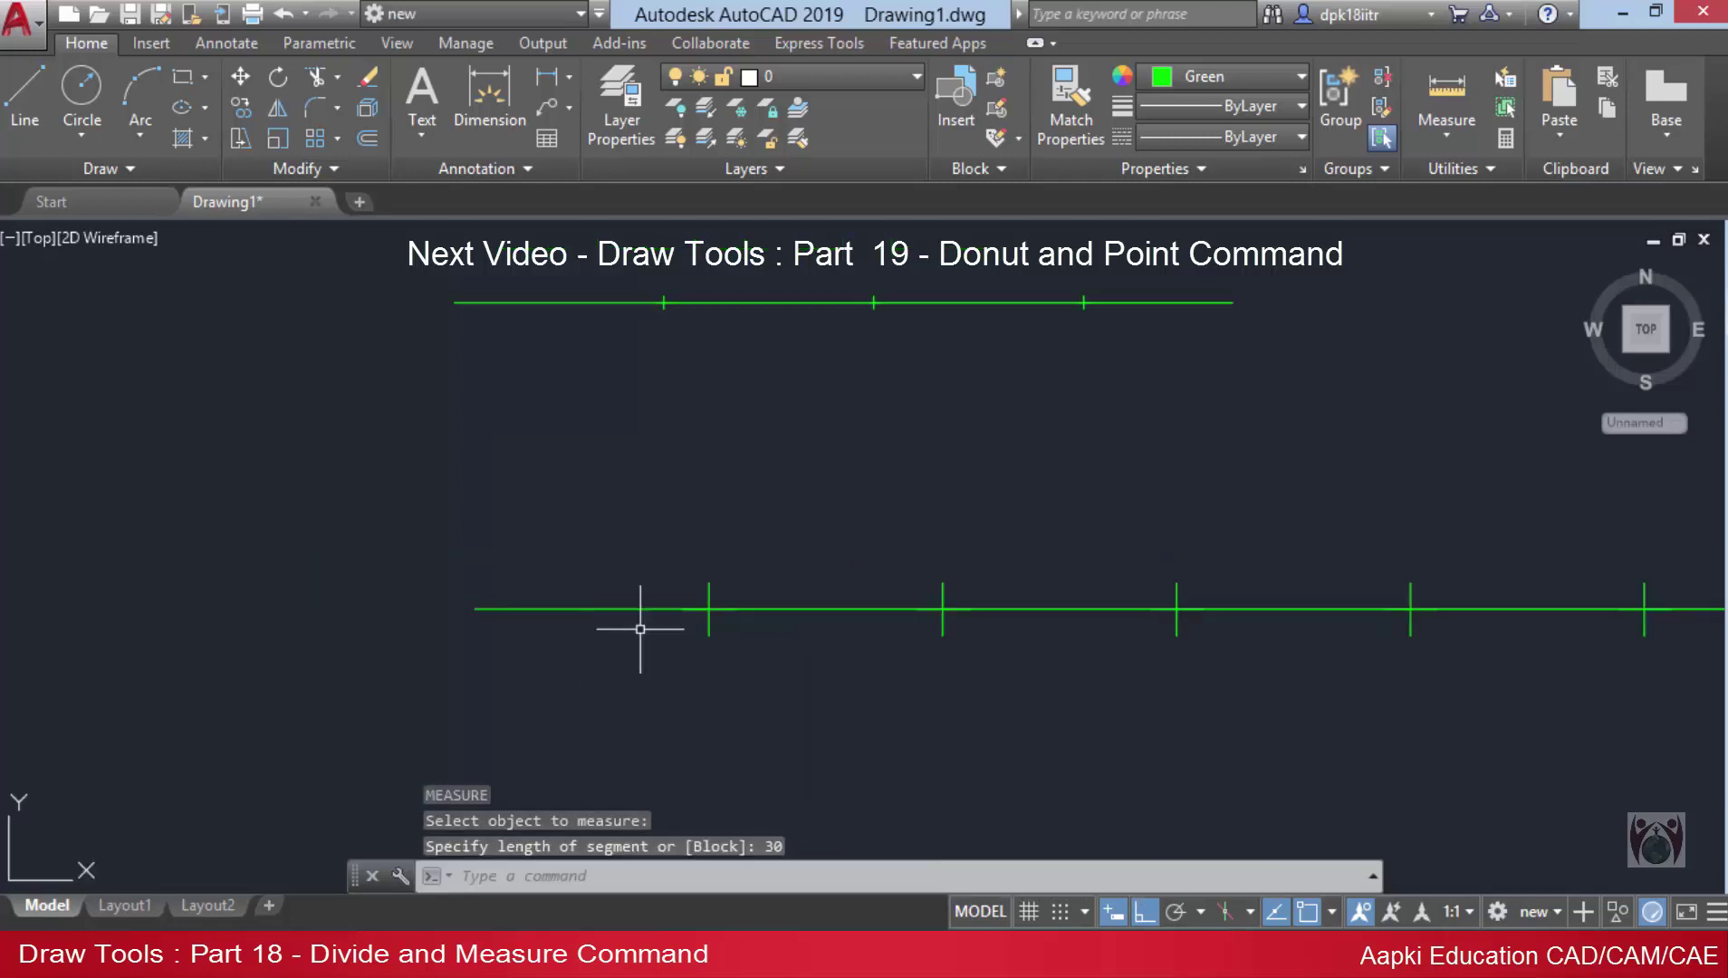
scroll(1087, 593, down, 2)
scroll(913, 565, up, 2)
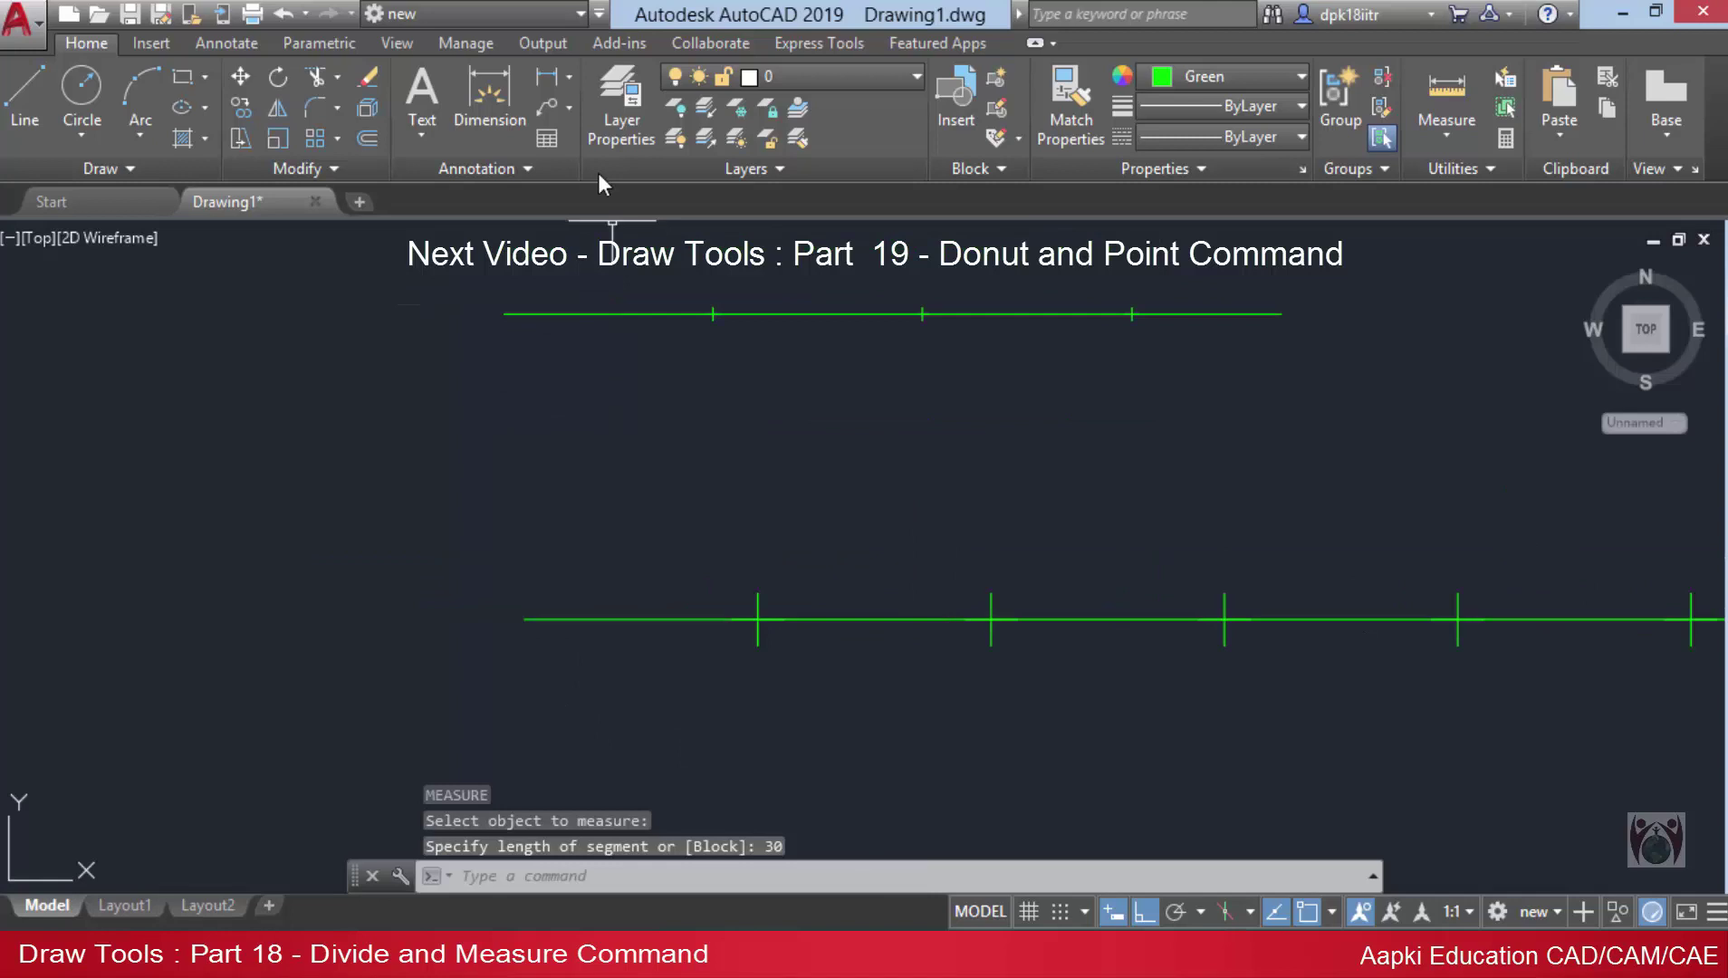
Add a linear dimension of 30 below the line, from its left end to the first tick.
click(572, 77)
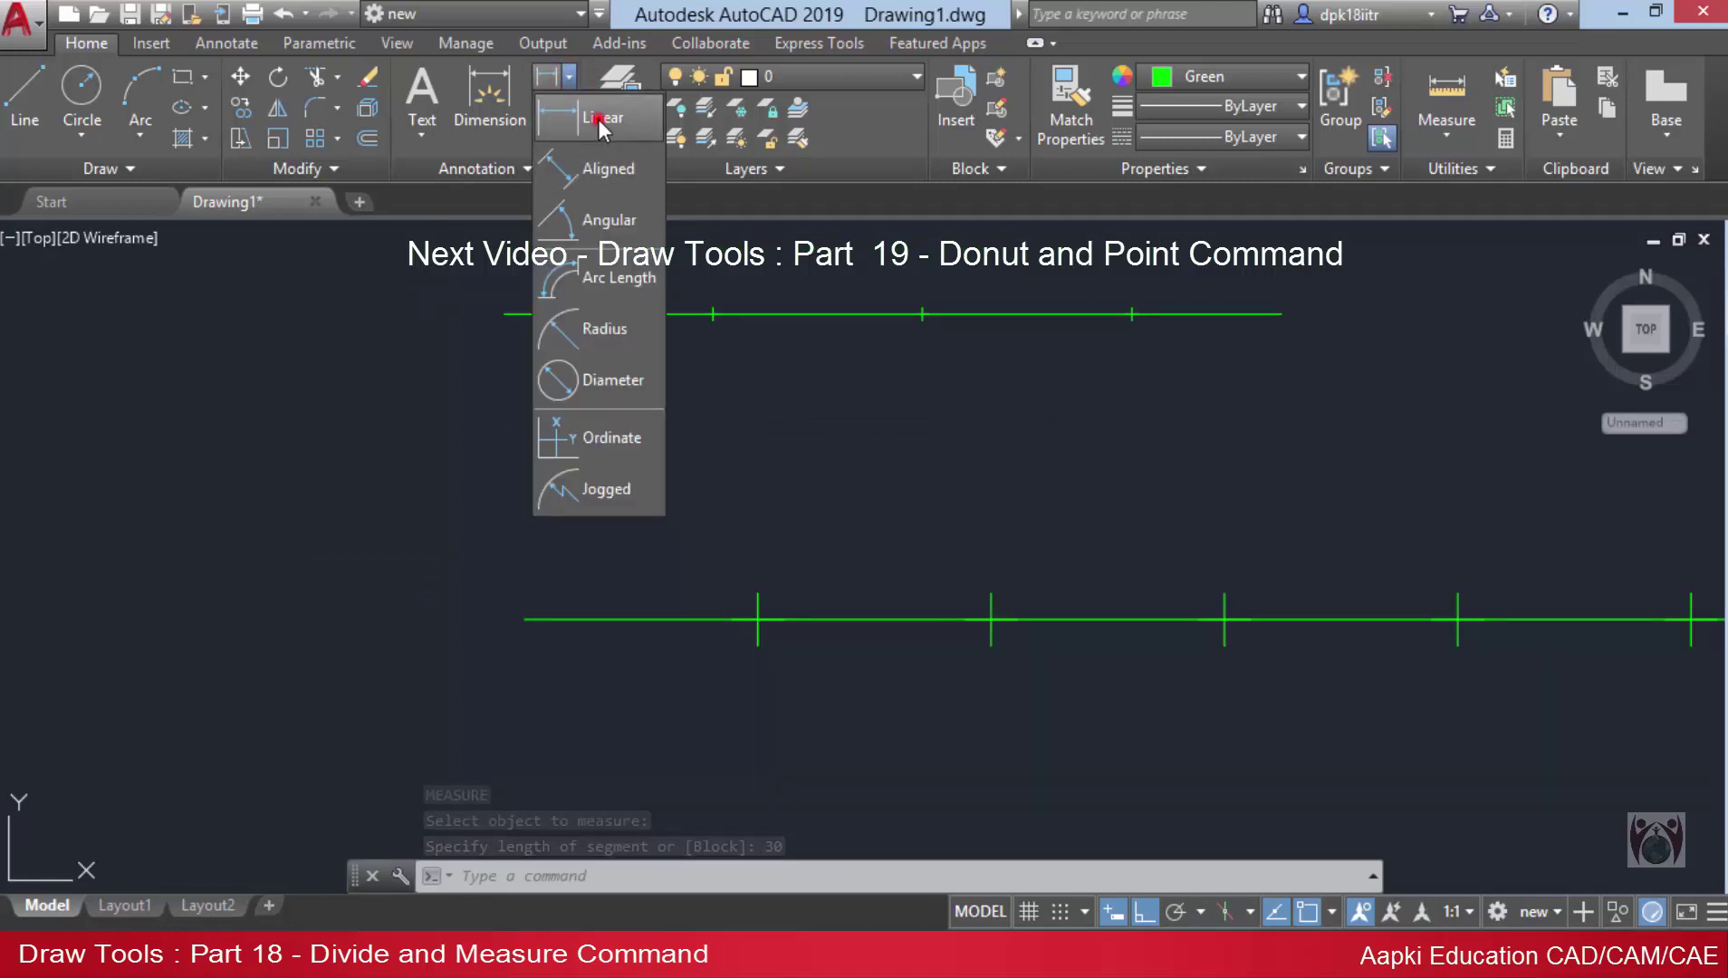
click(601, 124)
click(519, 617)
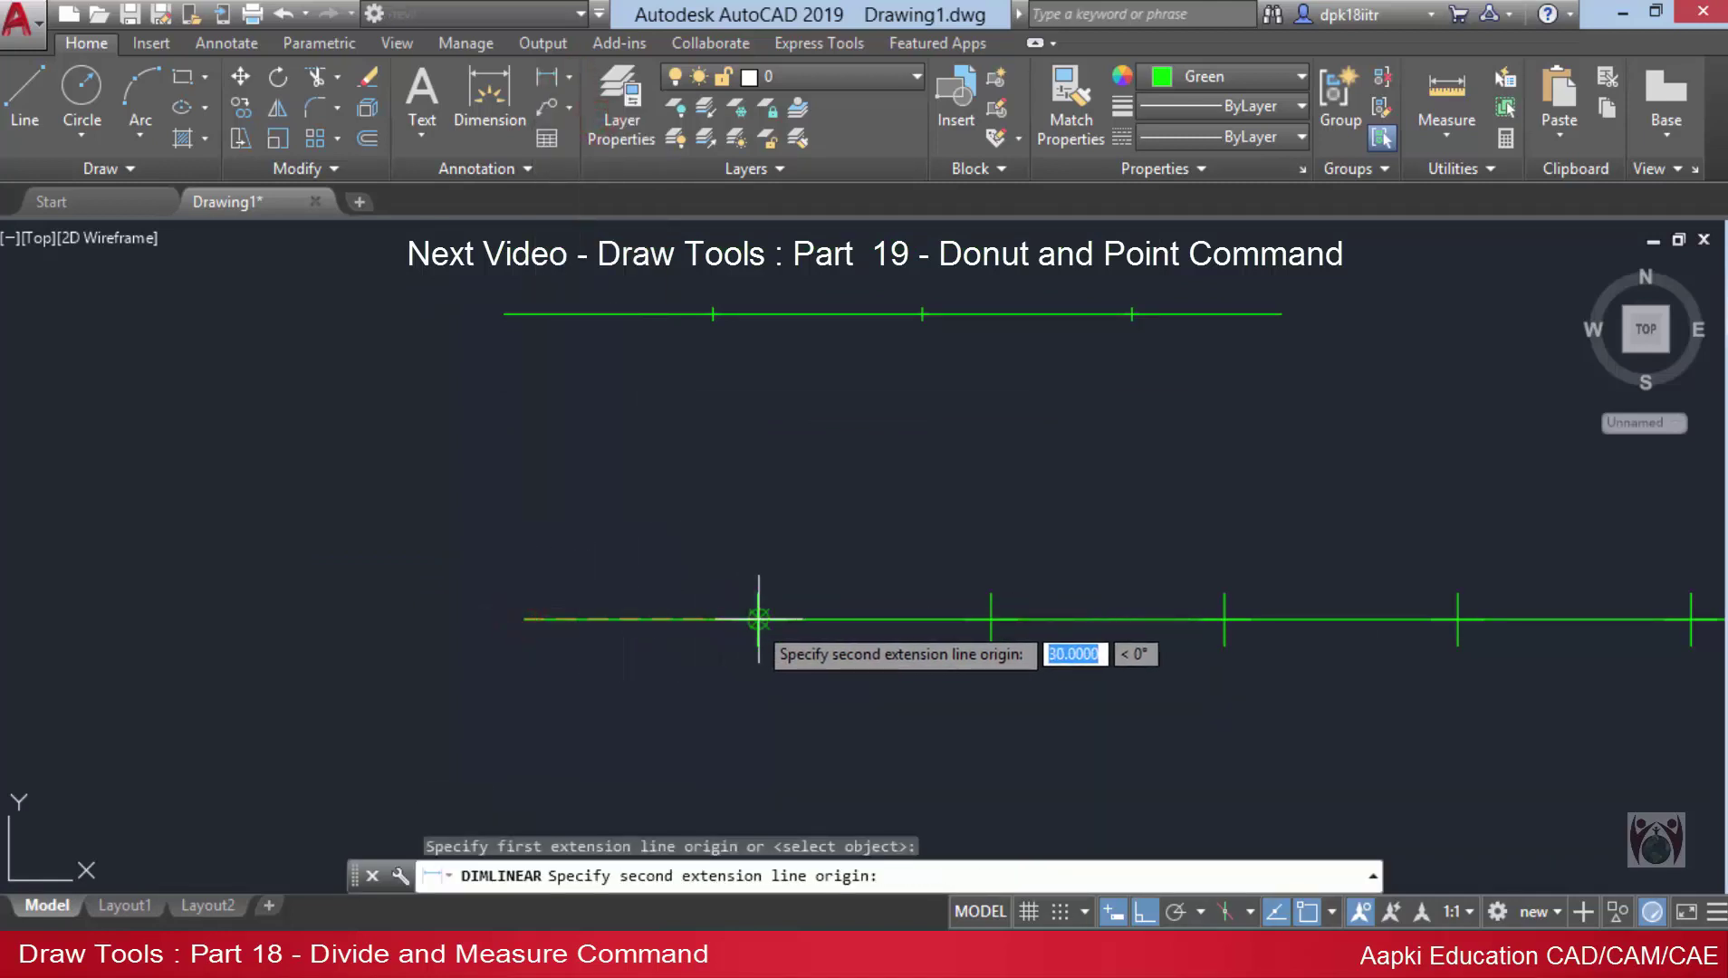
click(757, 619)
click(657, 641)
scroll(588, 645, up, 5)
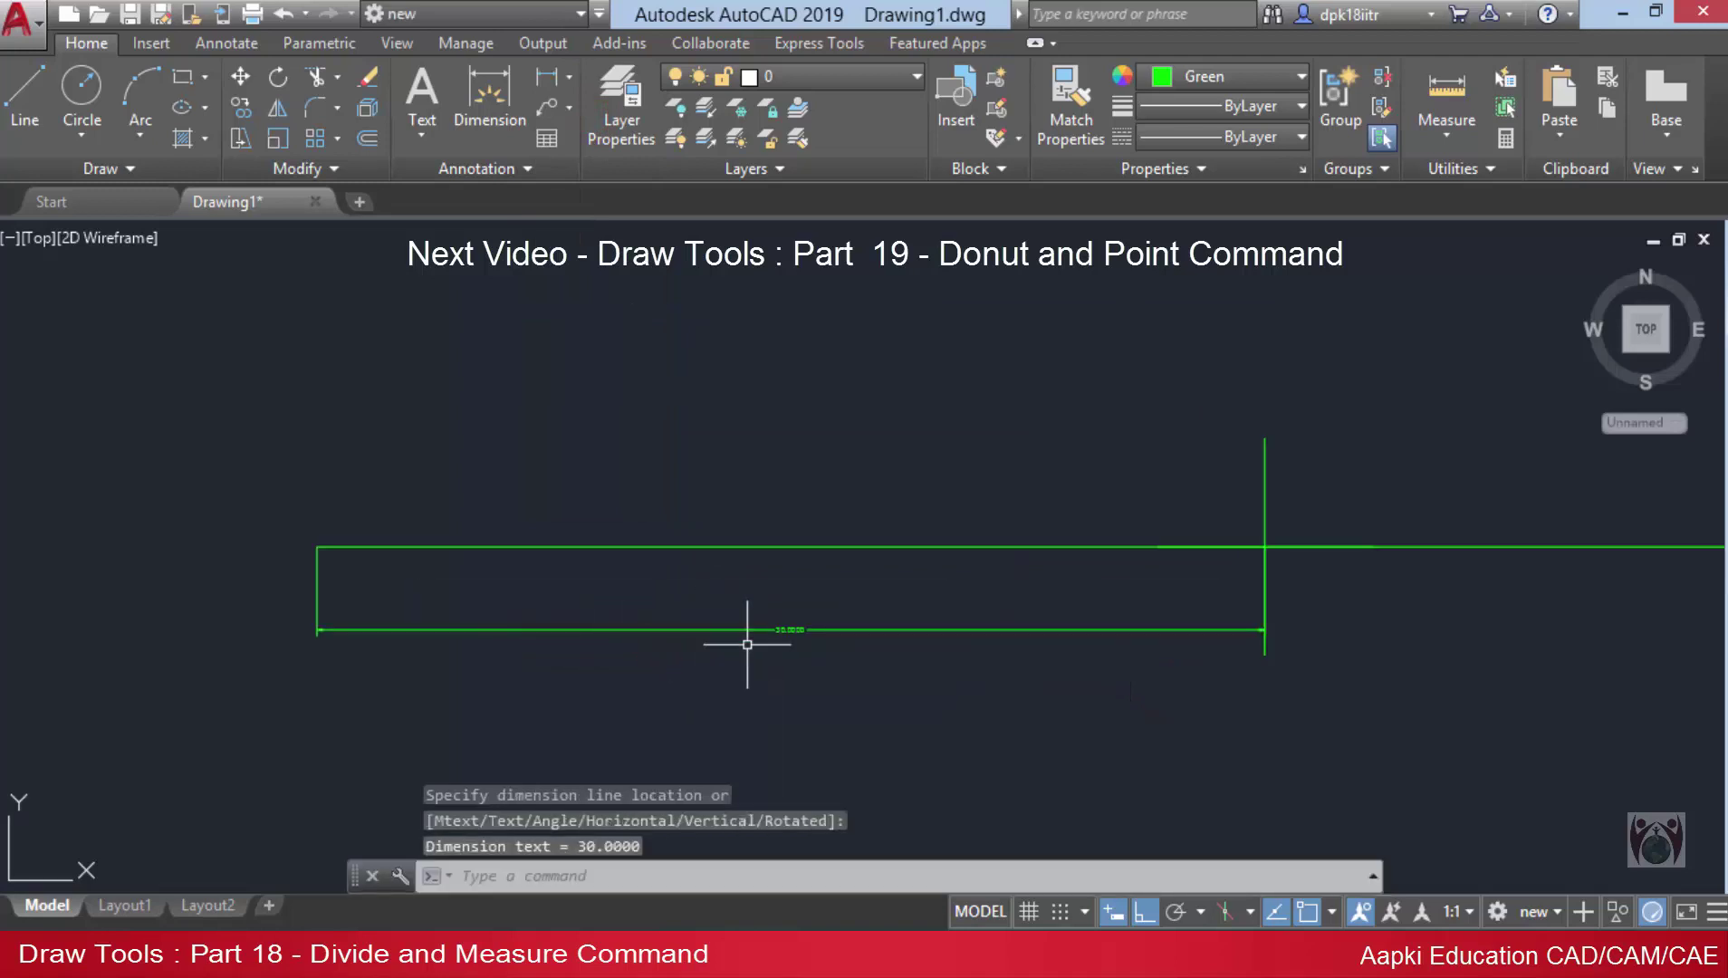
scroll(745, 636, up, 3)
scroll(733, 580, up, 1)
scroll(727, 560, down, 3)
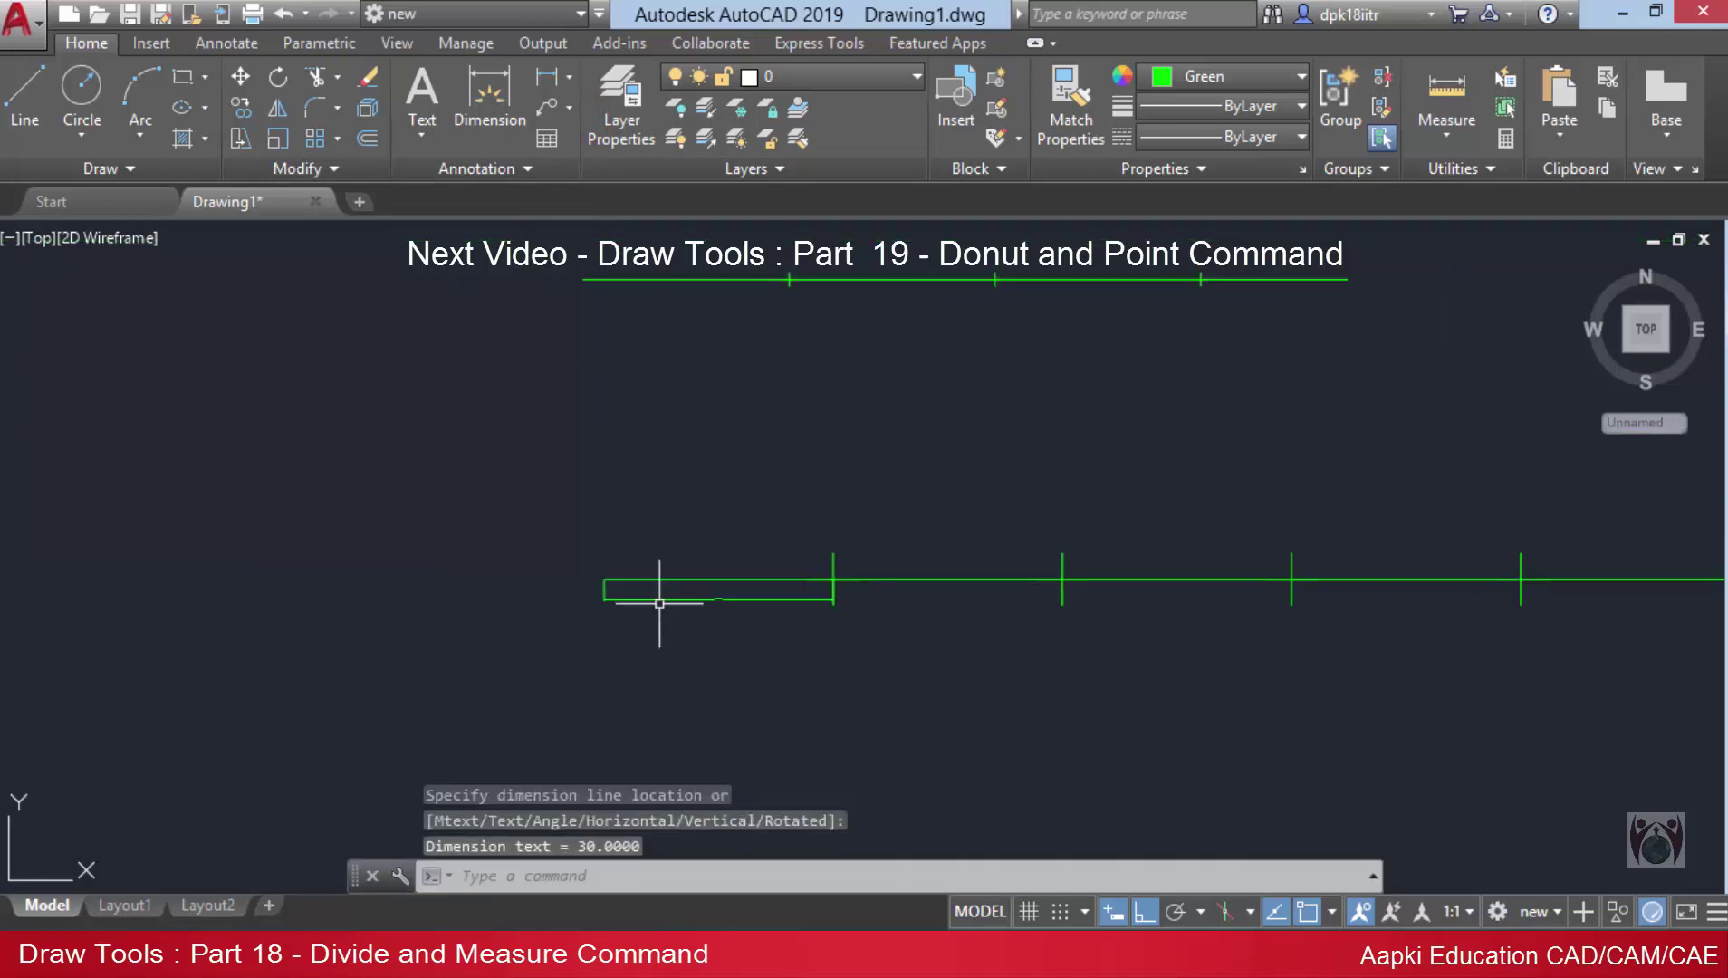
Delete all three lines, their tick points and the dimension using a crossing window.
drag(754, 584, 649, 637)
scroll(575, 587, down, 4)
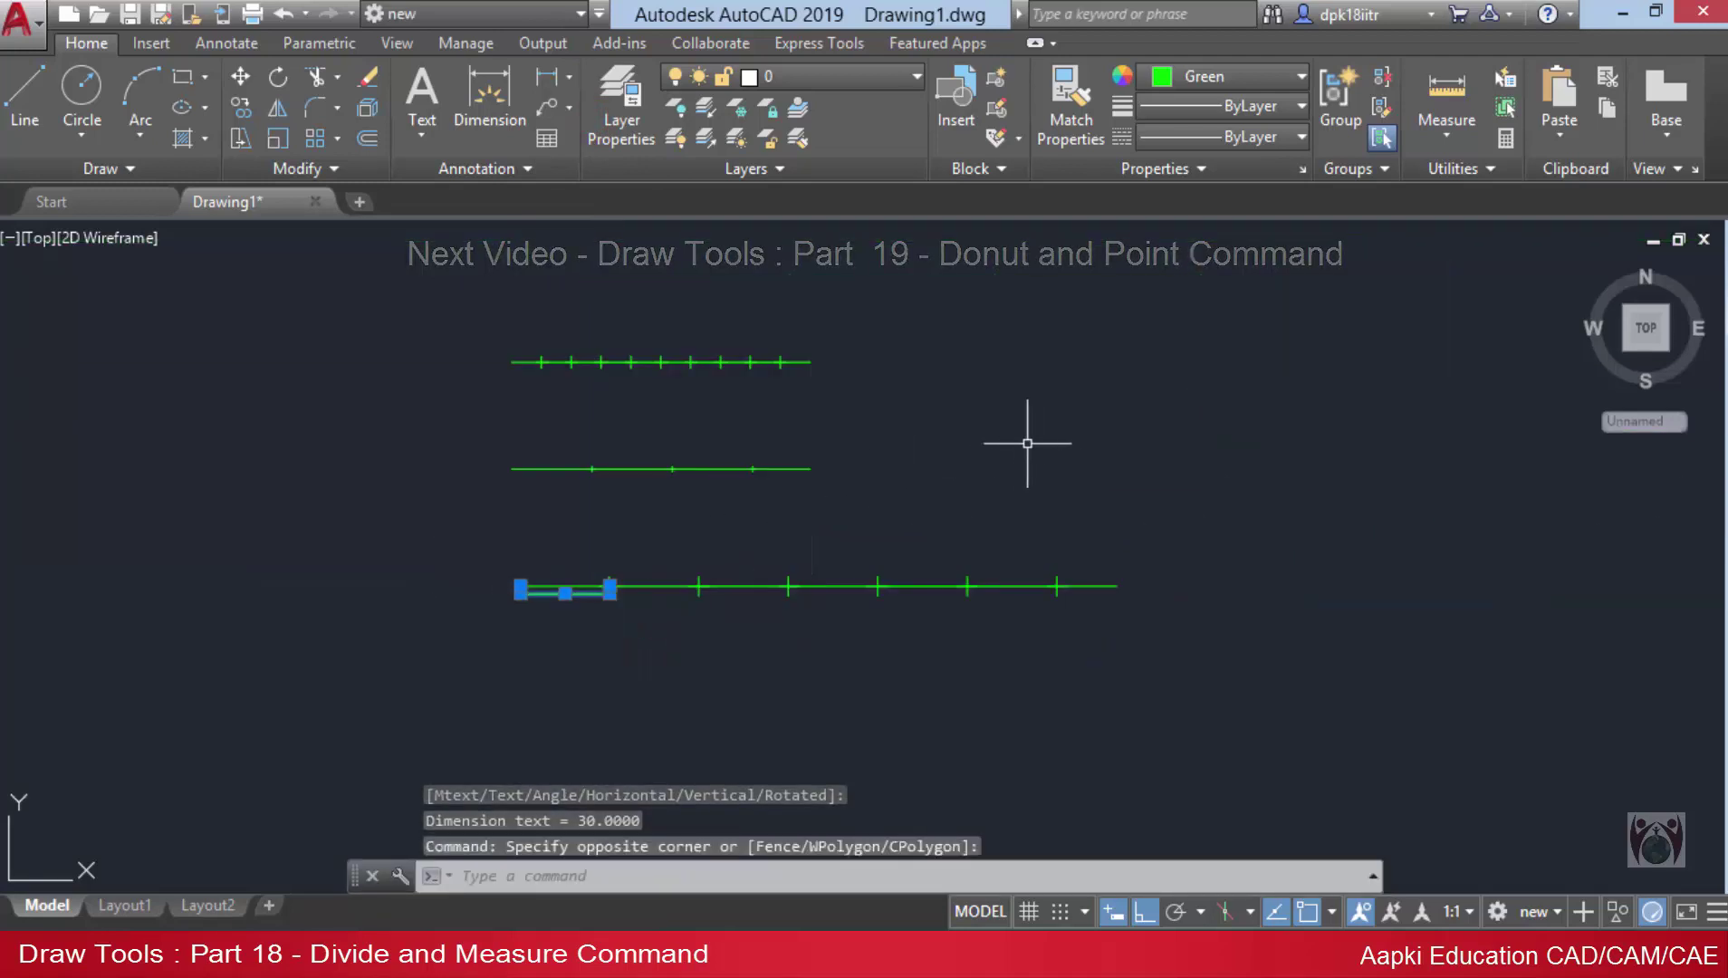
middle_drag(1045, 451, 1046, 496)
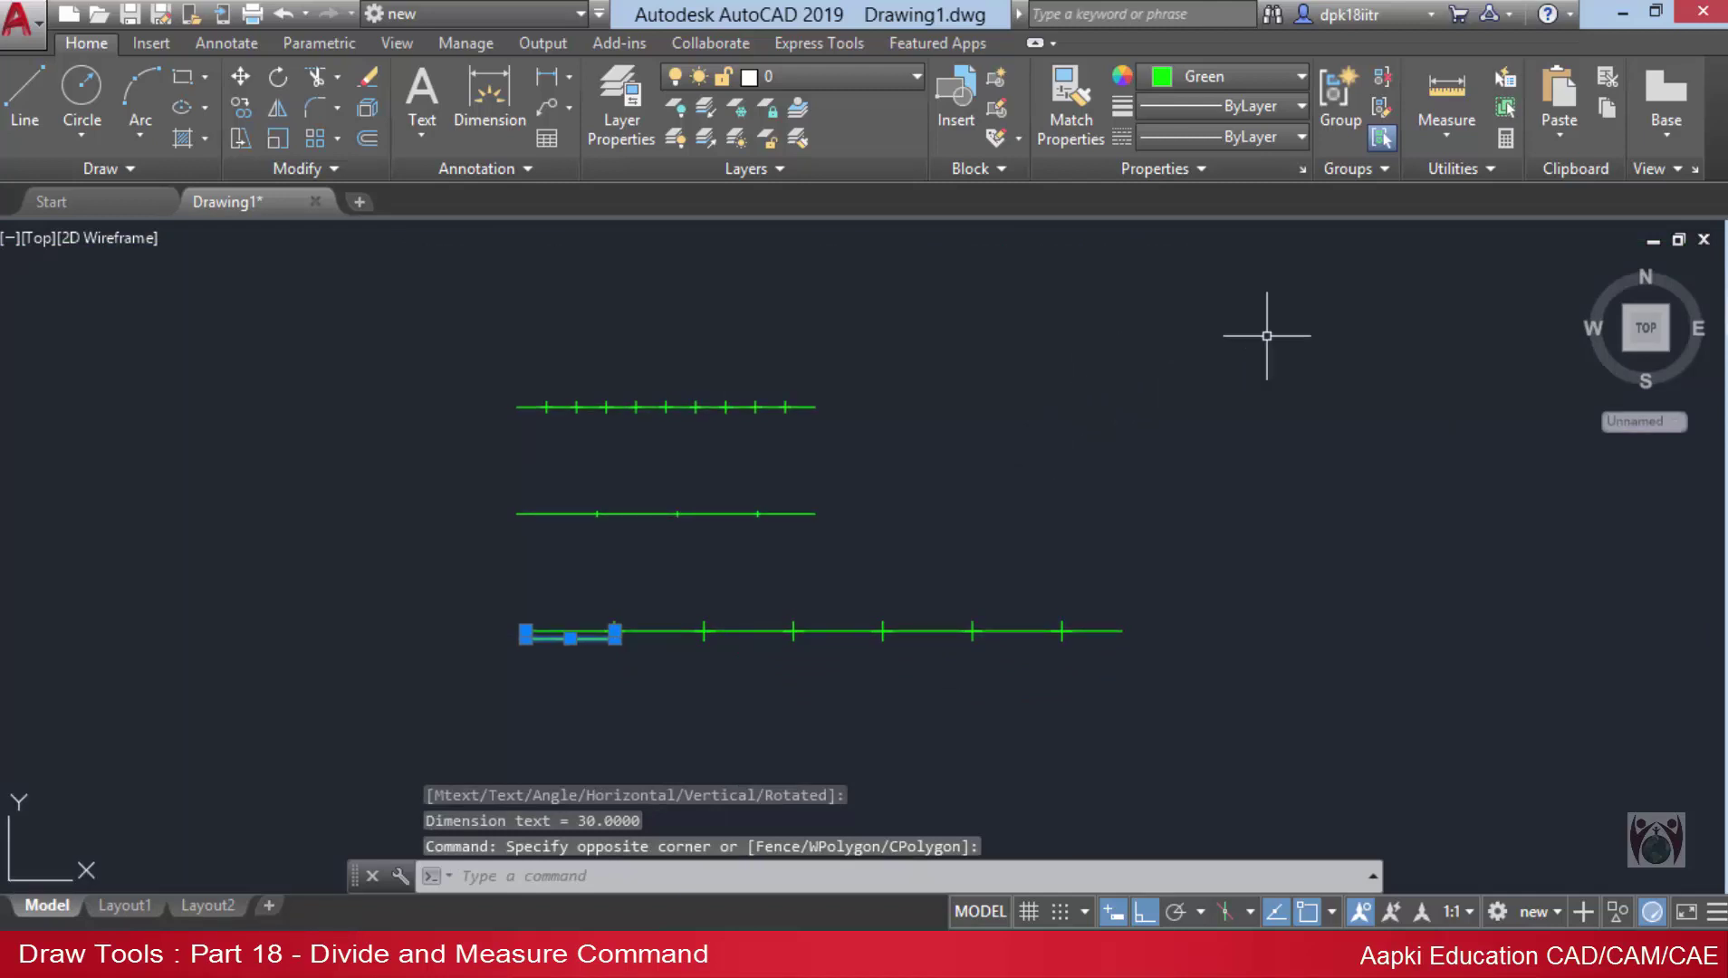
click(1291, 298)
click(399, 674)
key(Delete)
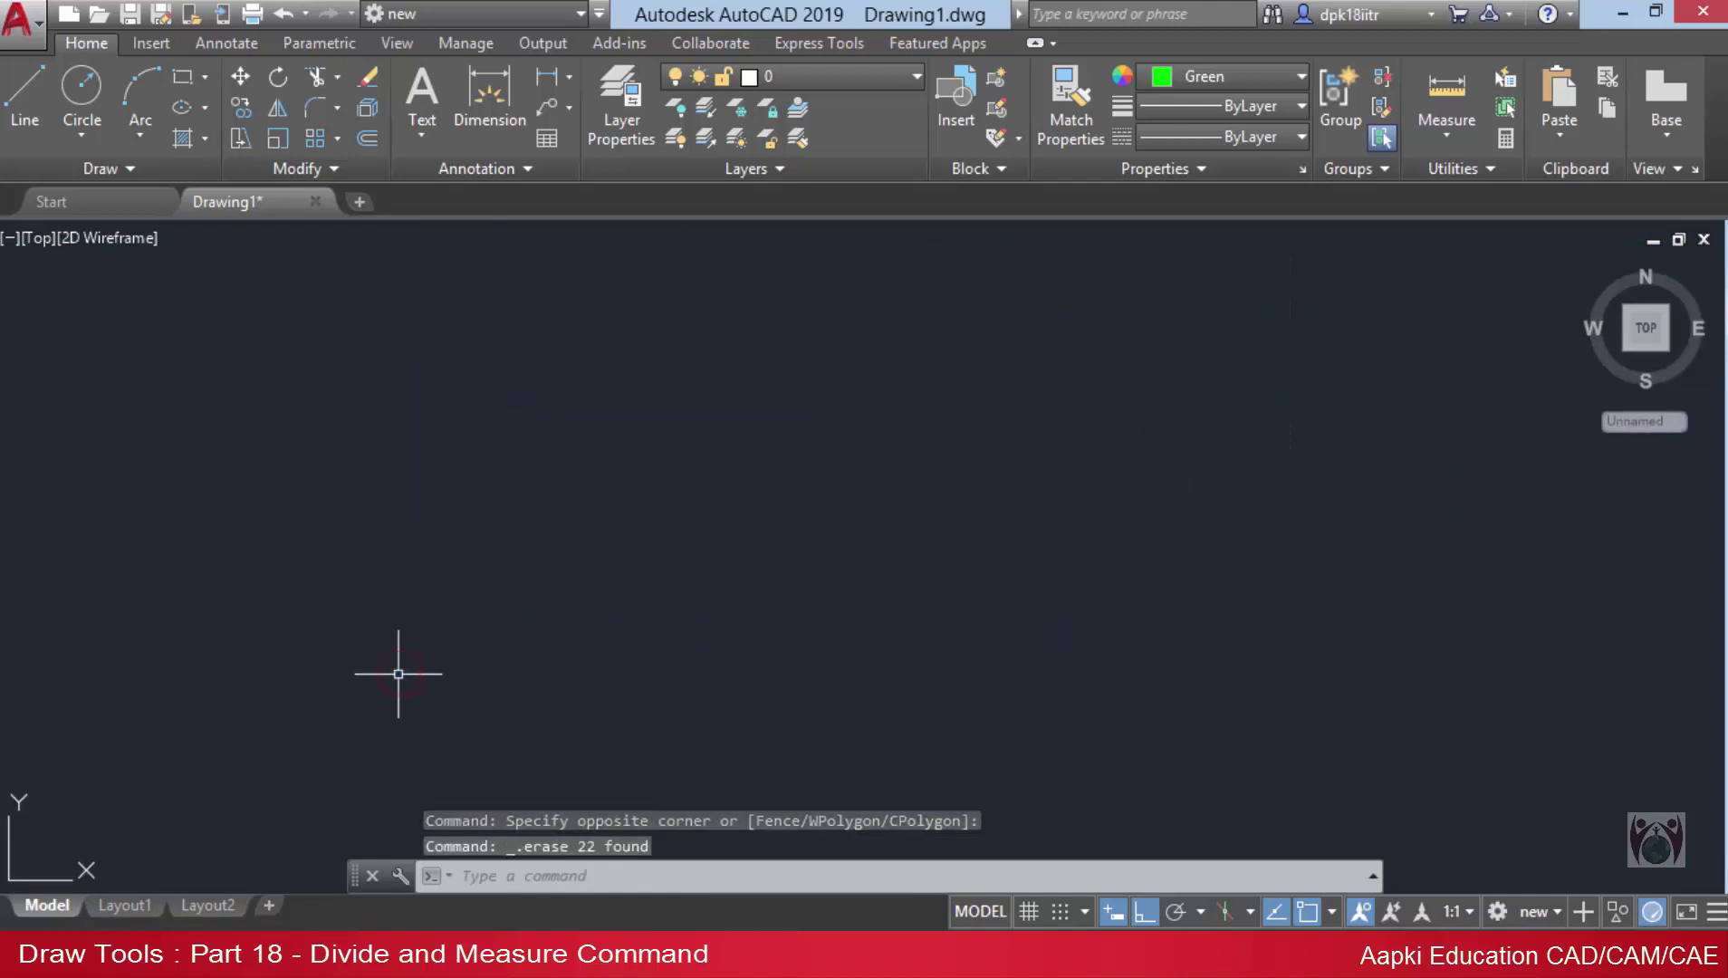